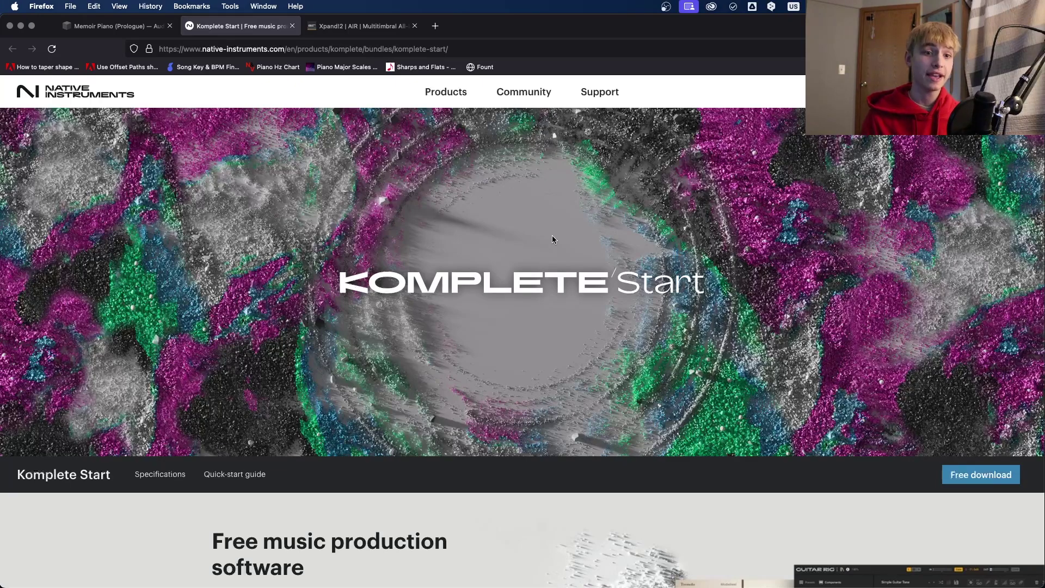
Look through the Komplete Start page's overview and its list of included instruments.
scroll(552, 235, down, 10)
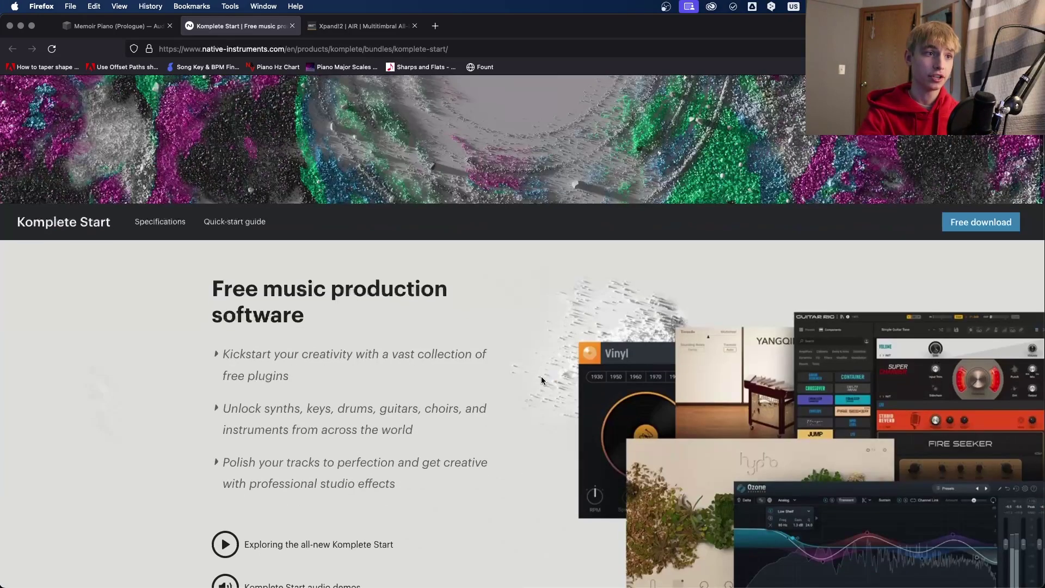
scroll(549, 391, down, 3)
scroll(549, 397, up, 6)
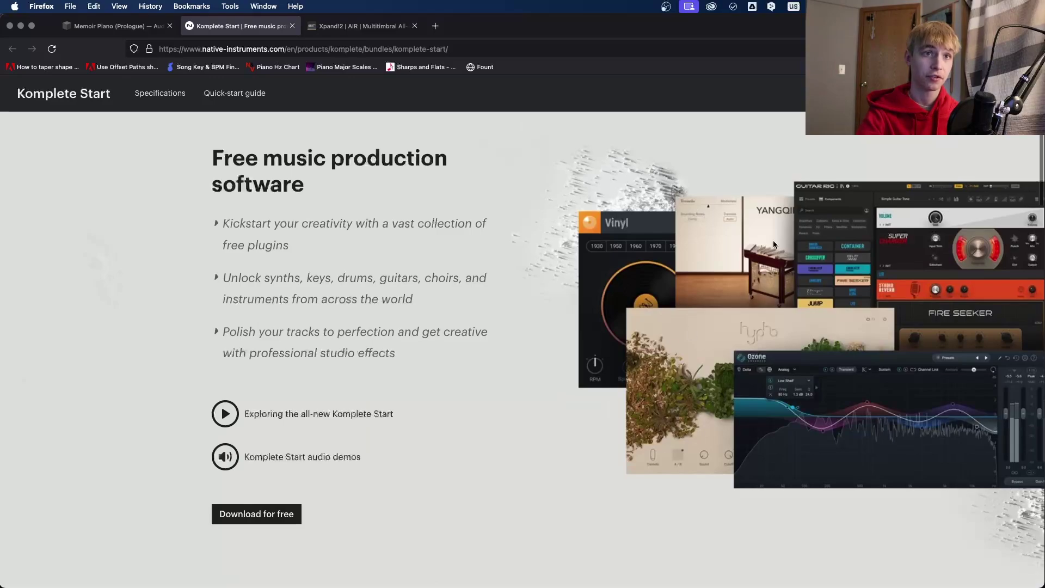
scroll(482, 399, down, 8)
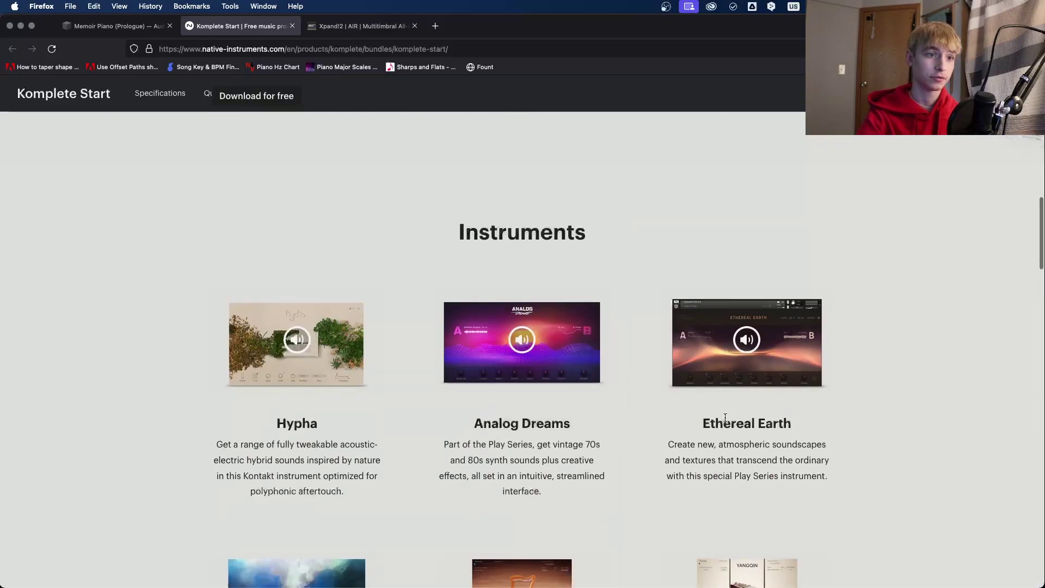
scroll(725, 433, down, 7)
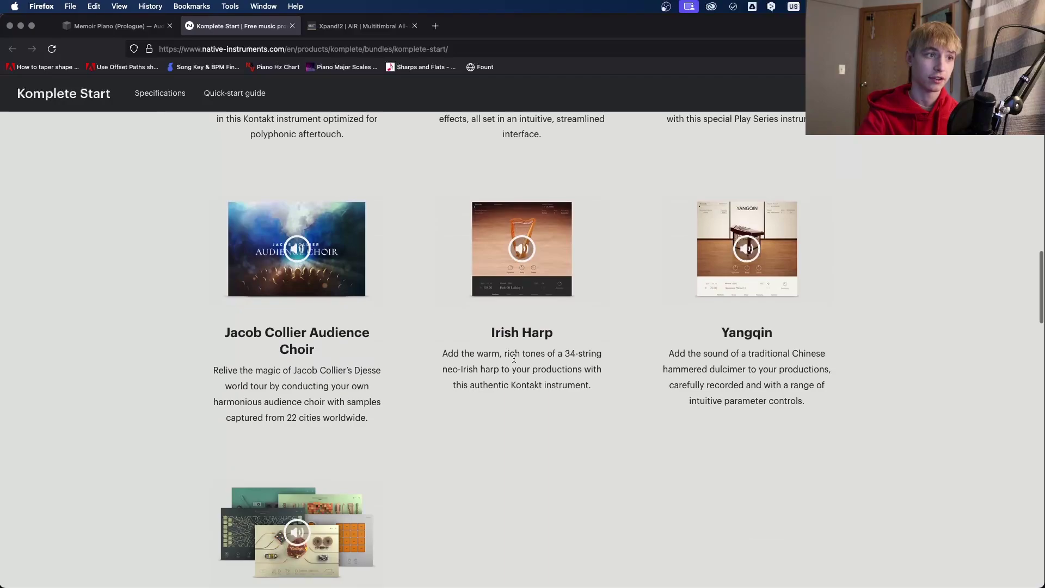
scroll(474, 488, up, 20)
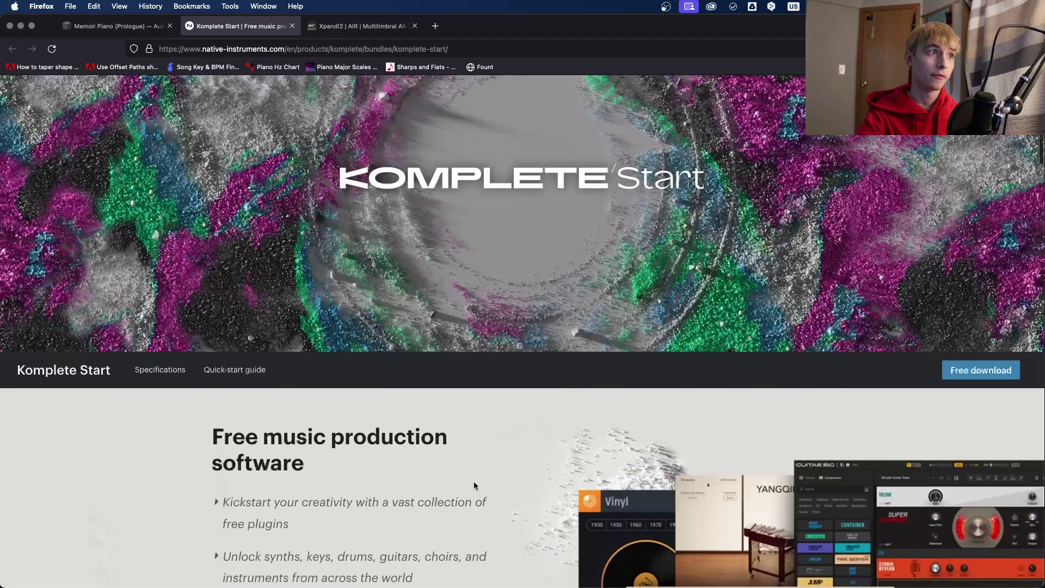
Bring up the Memoir Piano (Prologue) product page and look over its price and description.
click(165, 33)
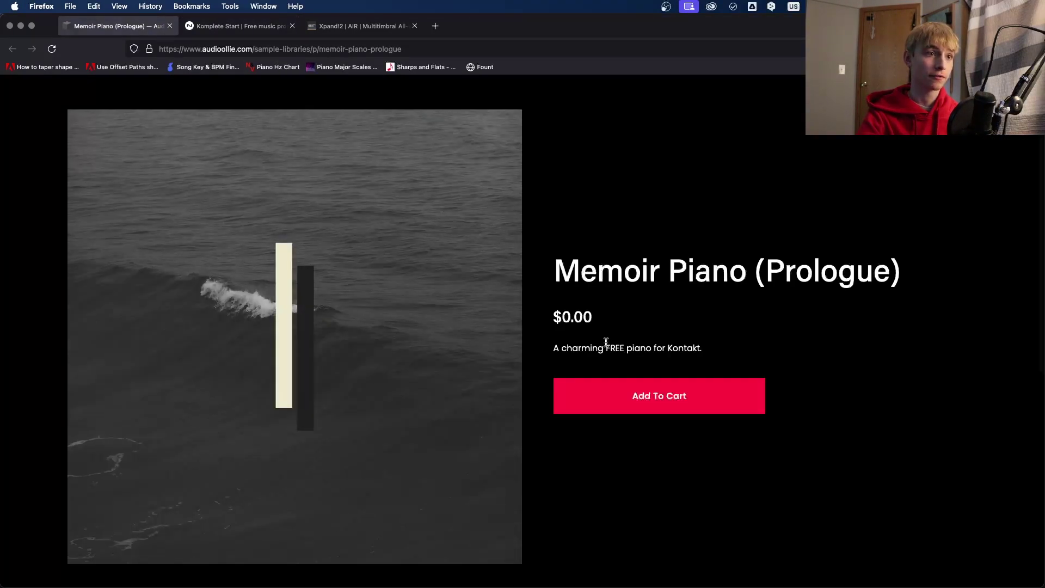
scroll(604, 348, down, 4)
scroll(608, 356, up, 6)
scroll(397, 185, down, 1)
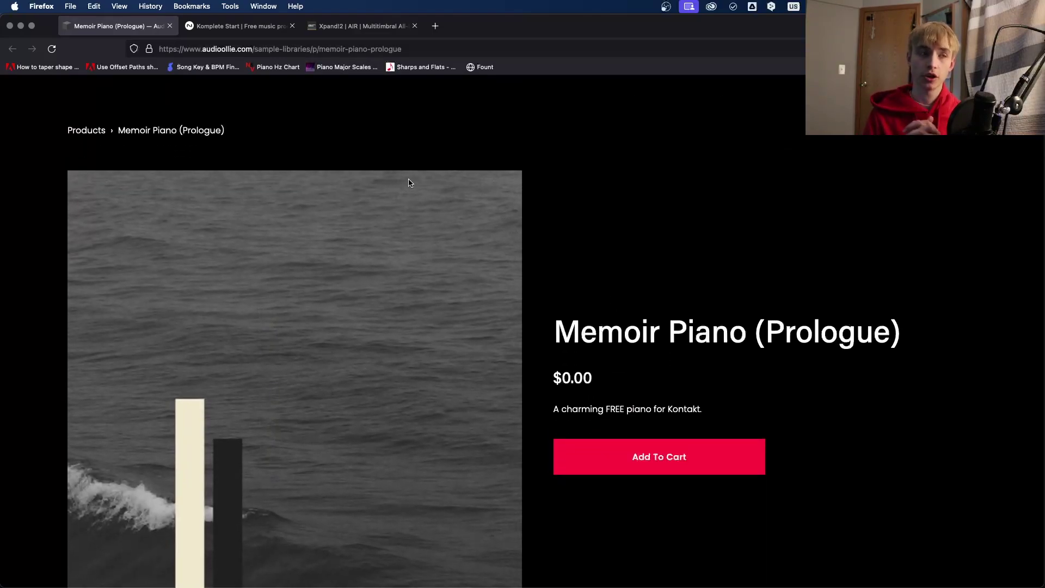
Bring up the AIR Xpand!2 product page and read through its title and feature description.
click(239, 26)
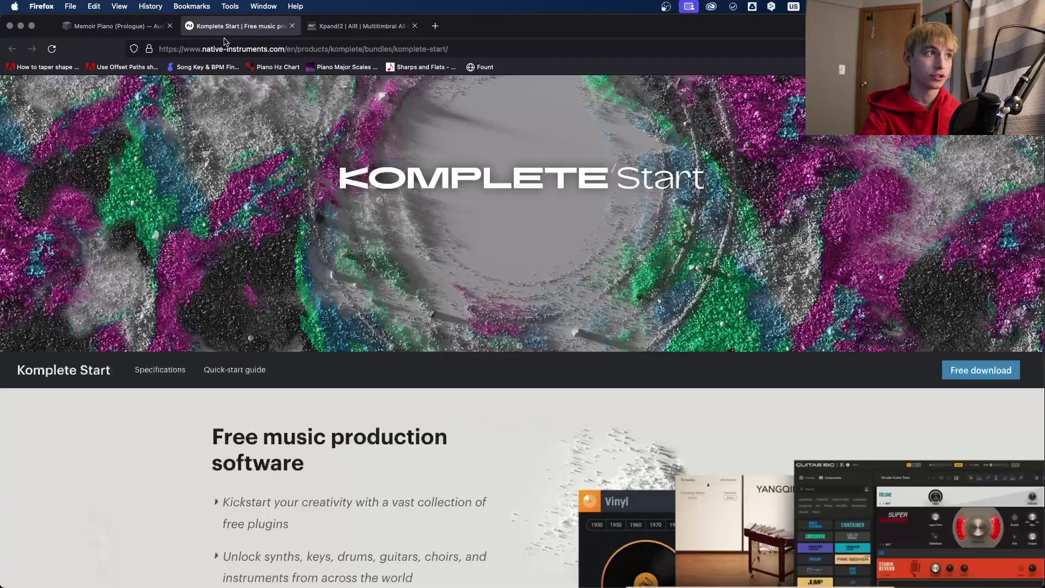
click(357, 26)
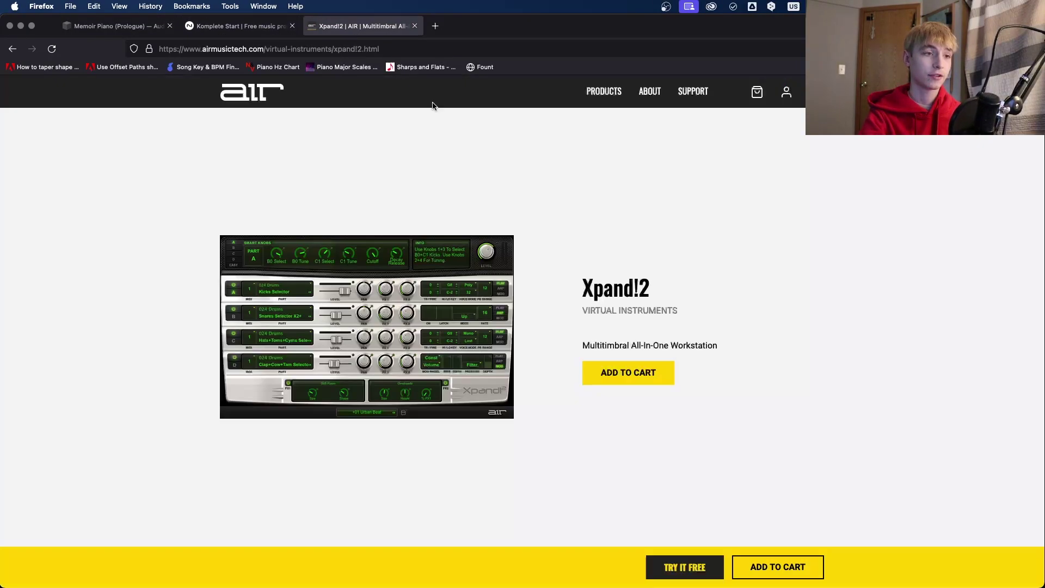
scroll(656, 376, down, 15)
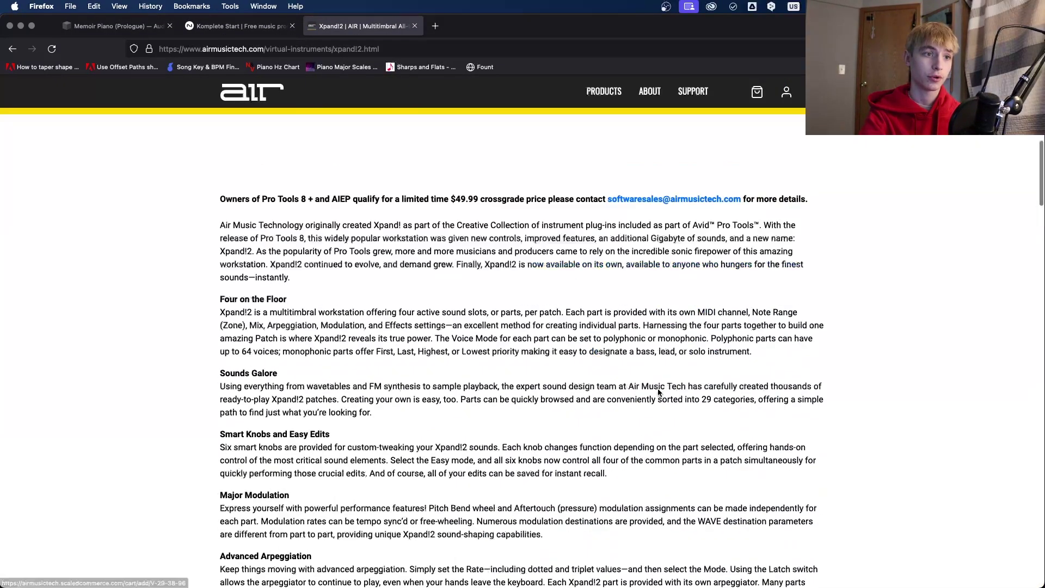
scroll(666, 388, up, 15)
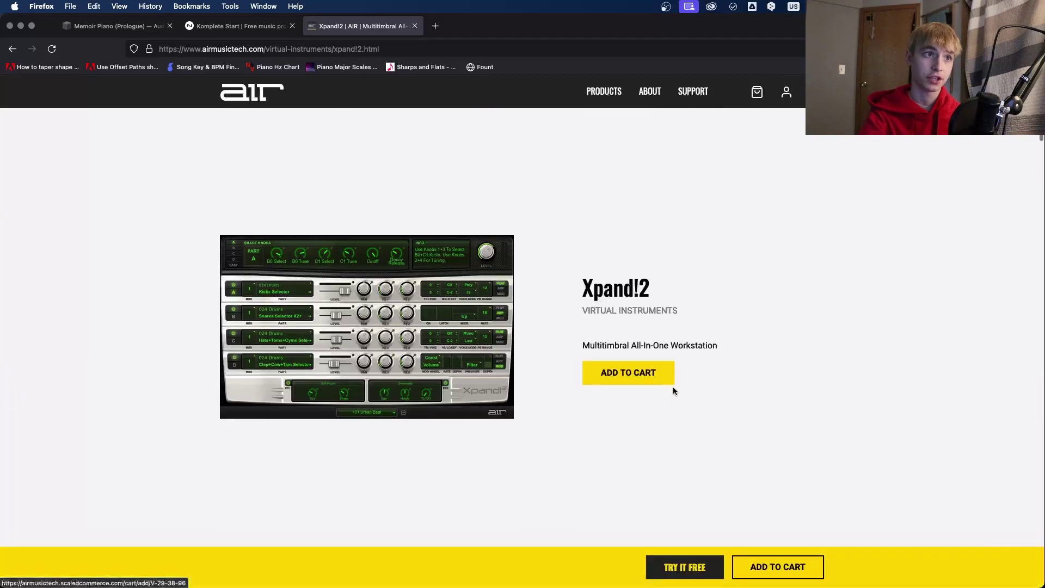
drag(581, 288, 650, 287)
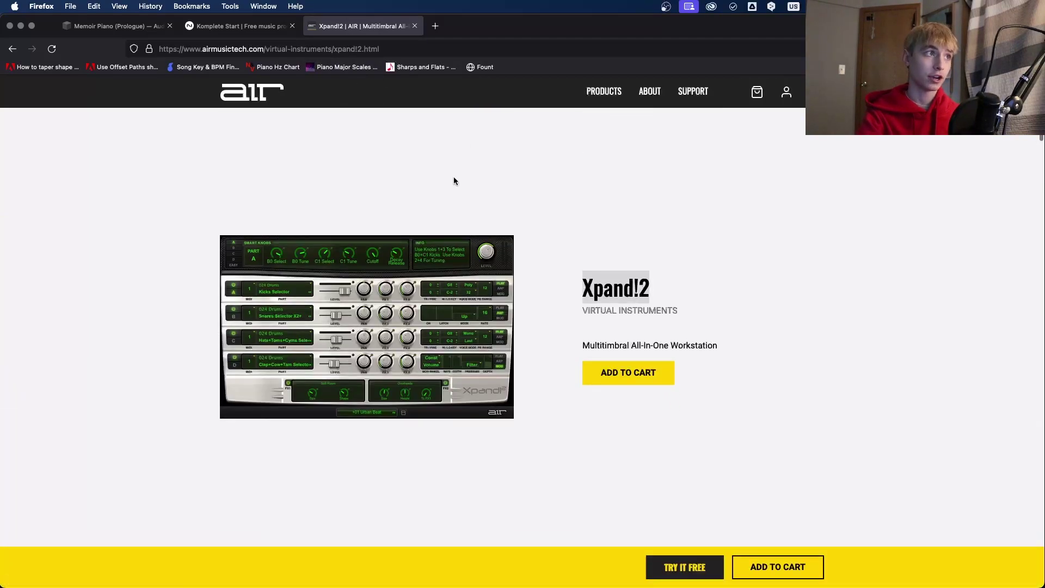
click(648, 287)
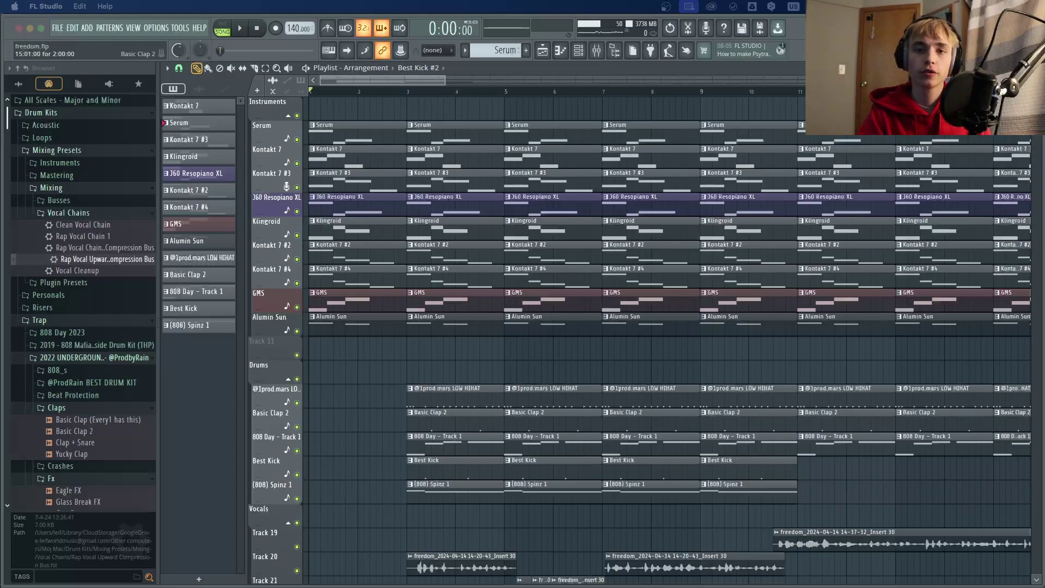
Switch to FL Studio, show the mixer and look through the tracks from Insert 1 to Insert 8.
key(F9)
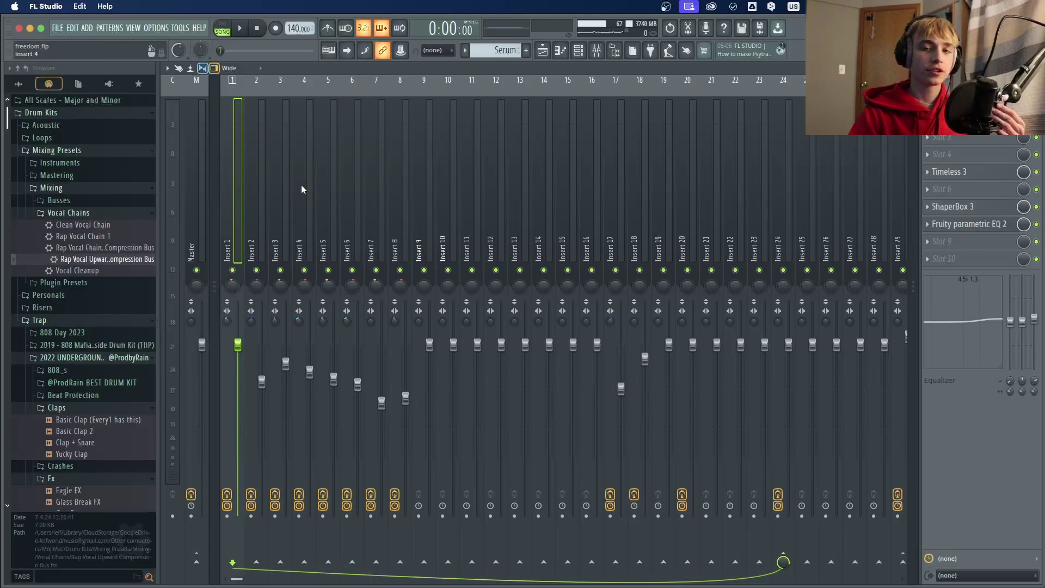
click(397, 193)
click(233, 195)
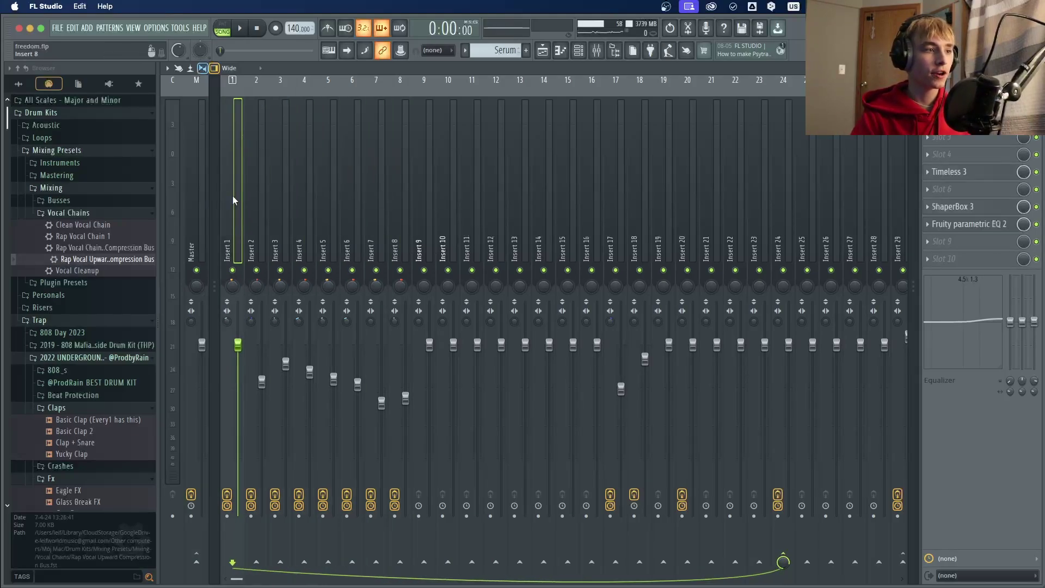
click(385, 200)
click(397, 196)
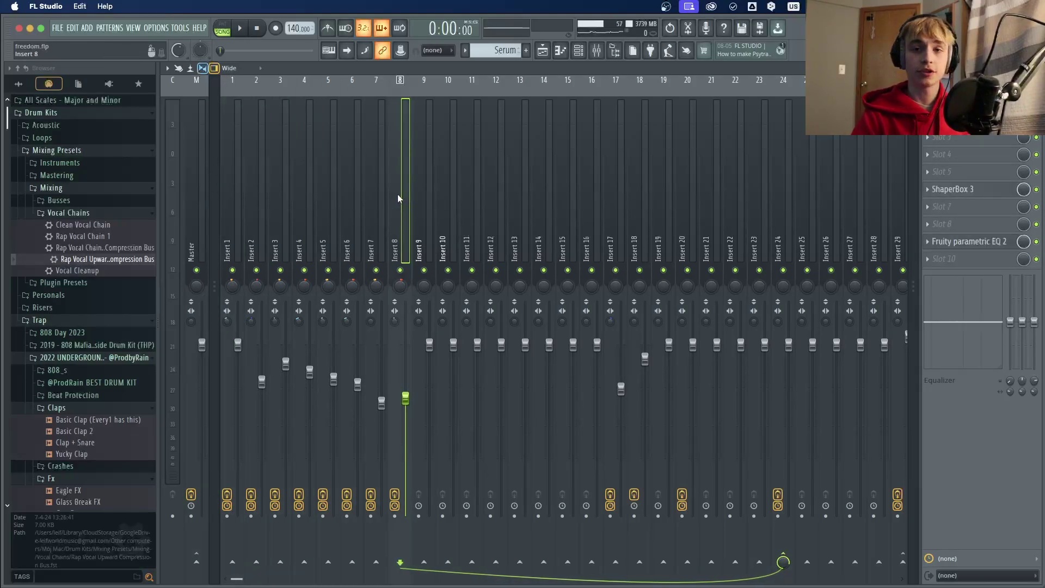
click(306, 199)
click(234, 198)
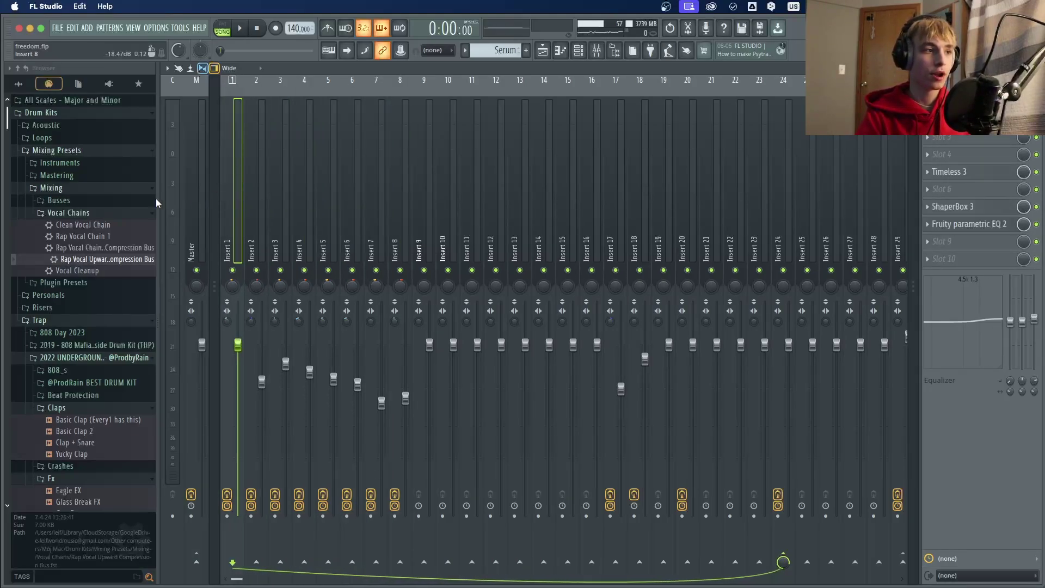
click(398, 197)
click(306, 201)
click(364, 197)
click(239, 199)
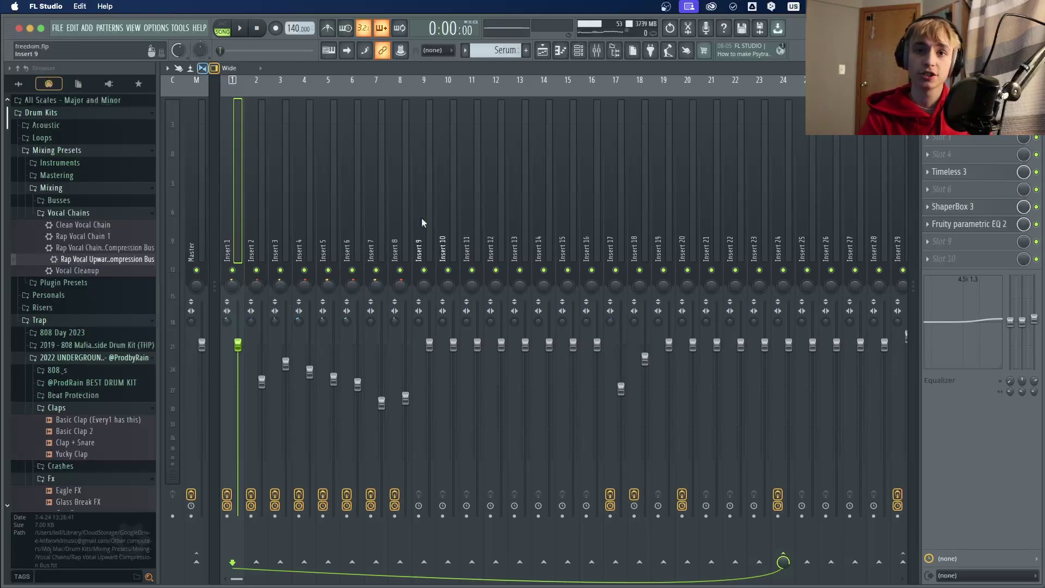
Play the song and lower the volume of Insert 2 slightly.
key(space)
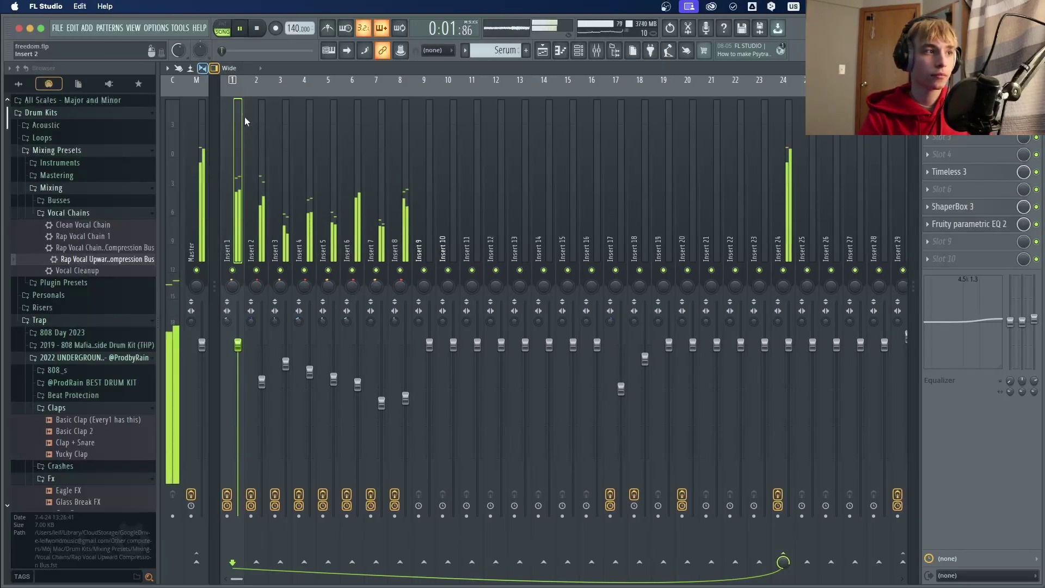
drag(261, 381, 257, 385)
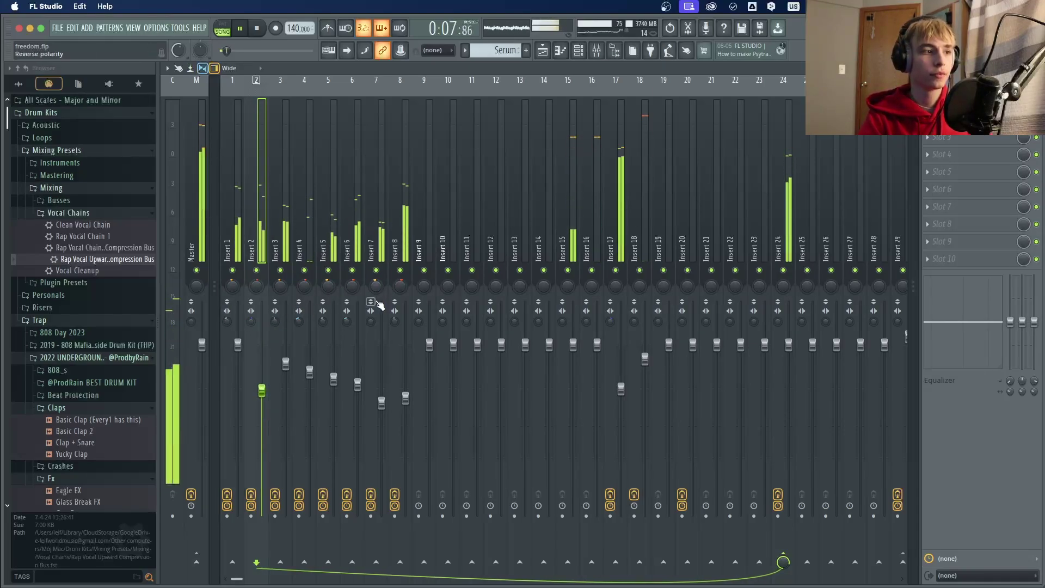
Go through the tracks from Insert 1 to Insert 8 during playback, then stop the song.
click(237, 246)
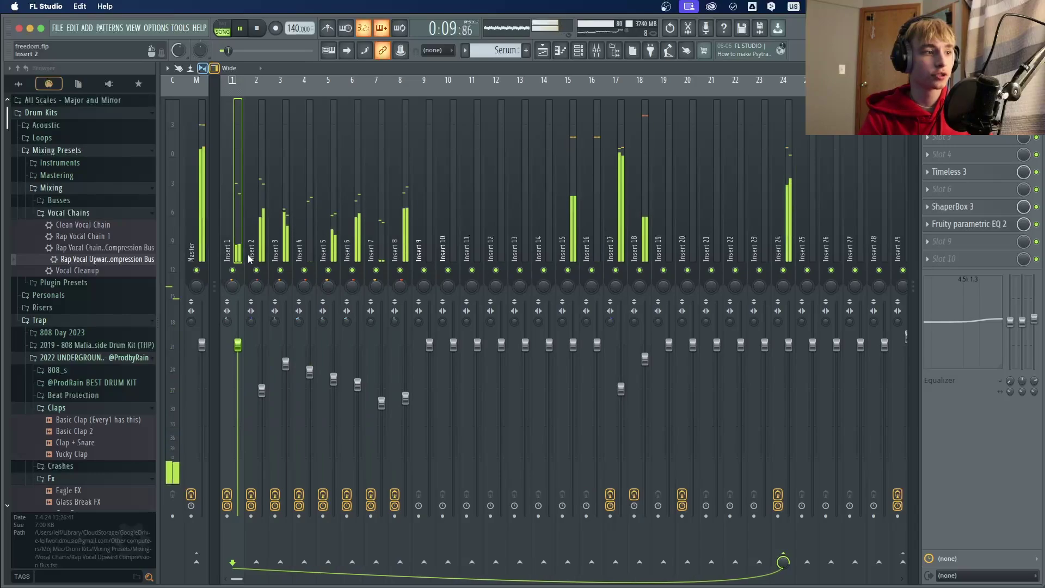
click(370, 240)
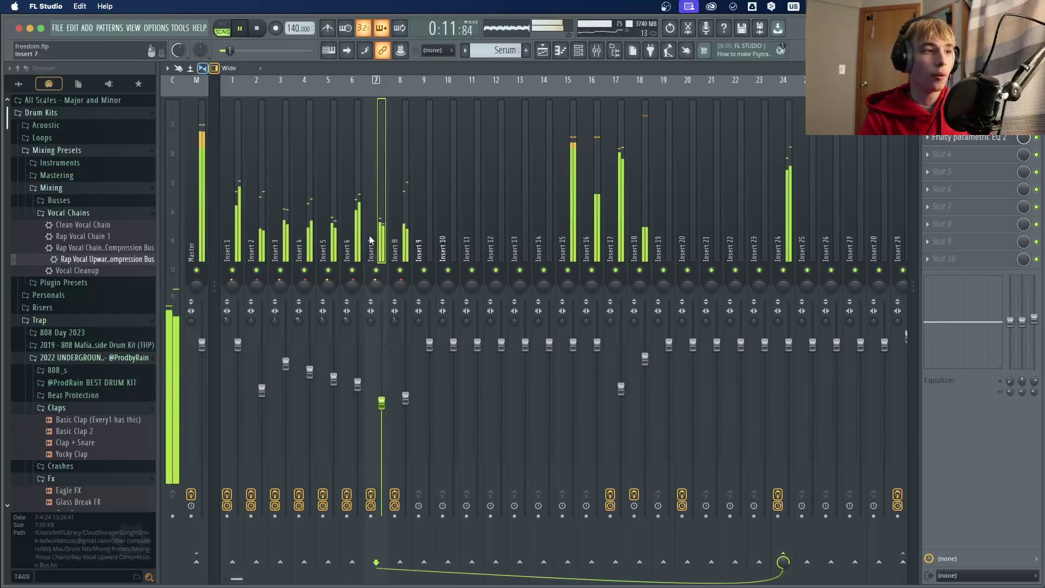
click(308, 236)
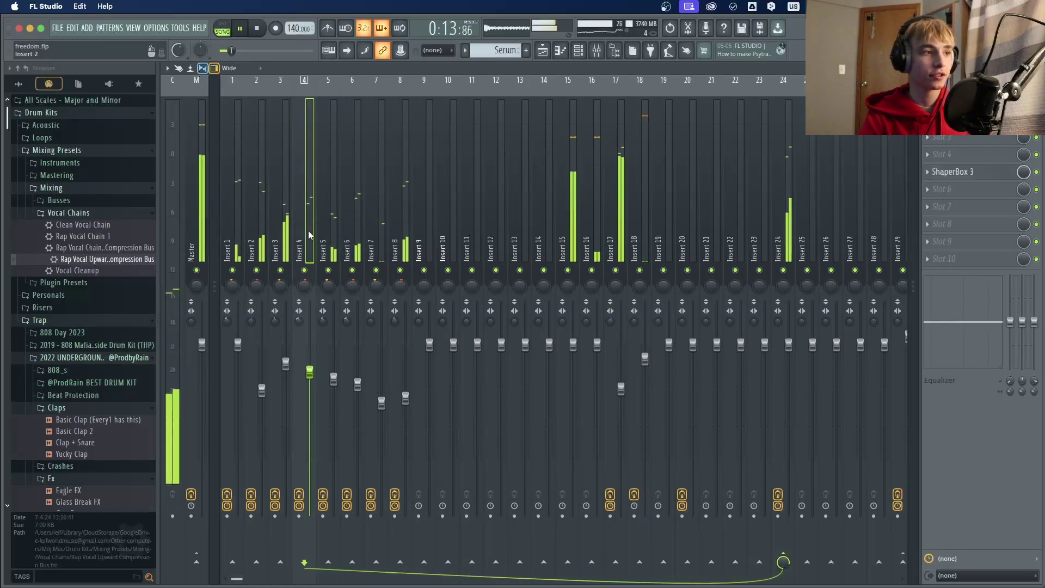
click(371, 234)
click(395, 234)
click(370, 234)
click(305, 234)
click(240, 217)
click(354, 220)
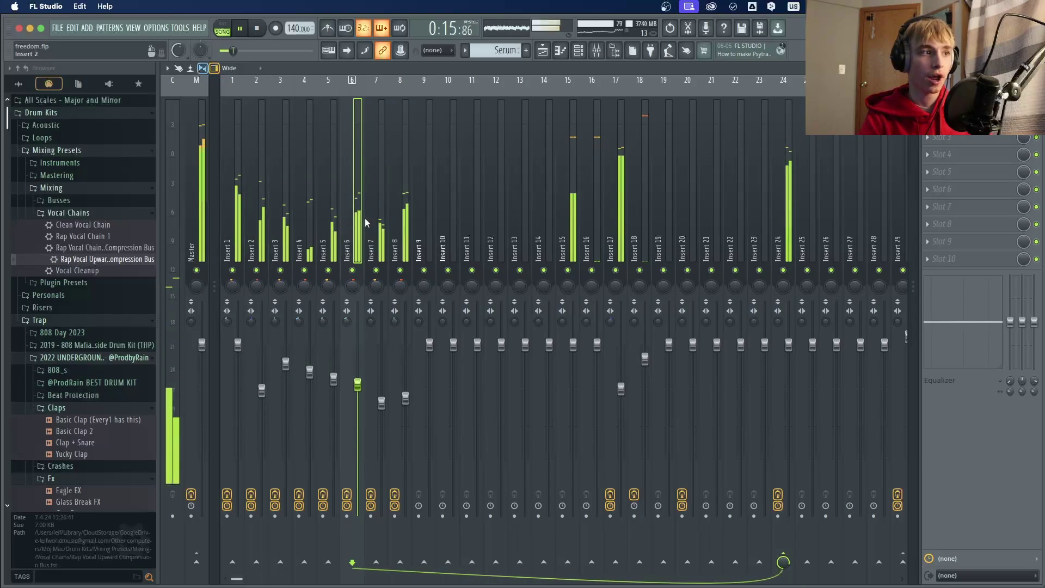
click(251, 204)
click(228, 206)
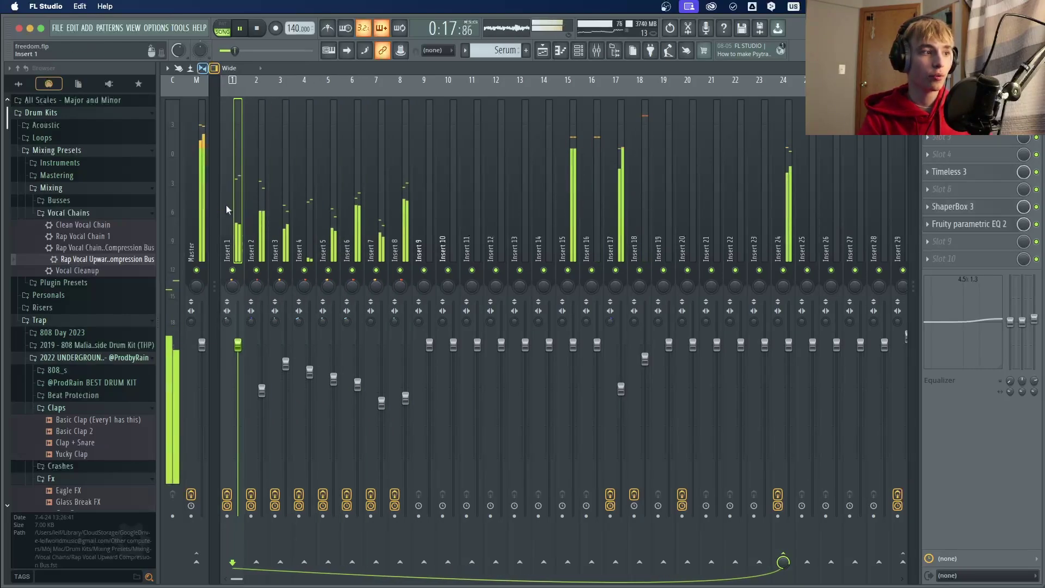
key(space)
click(391, 208)
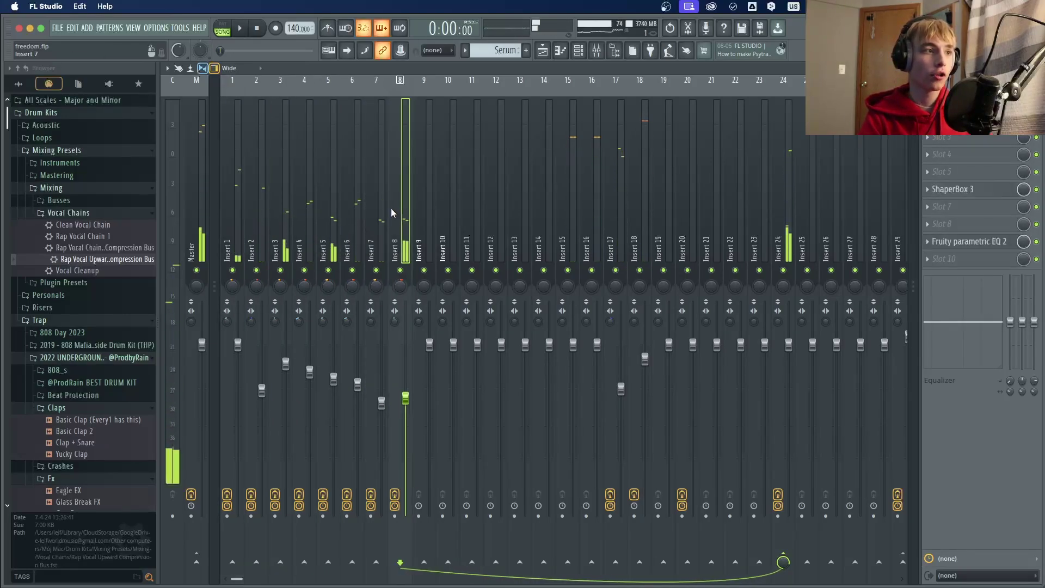
click(235, 212)
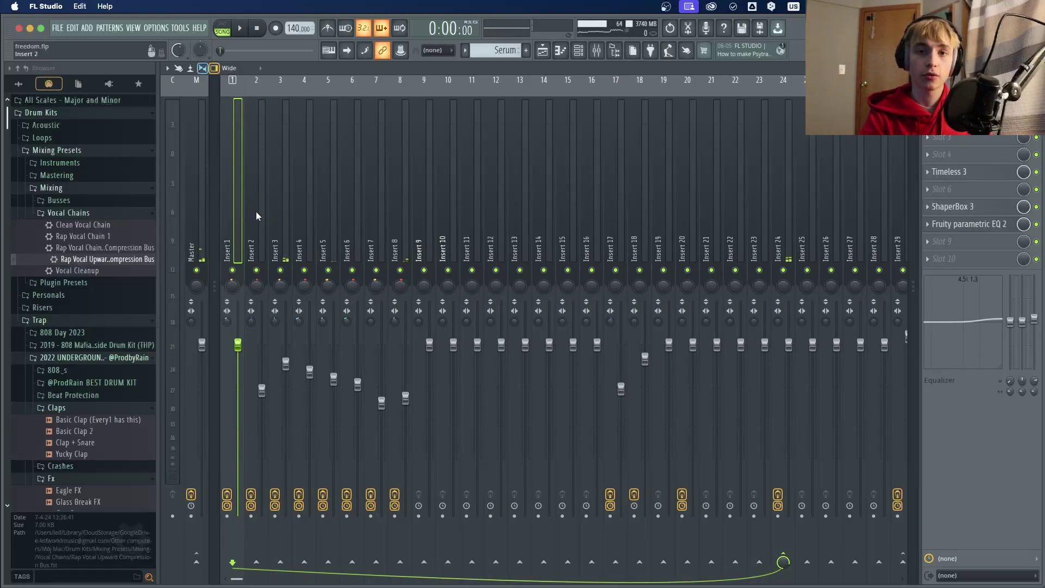
click(400, 218)
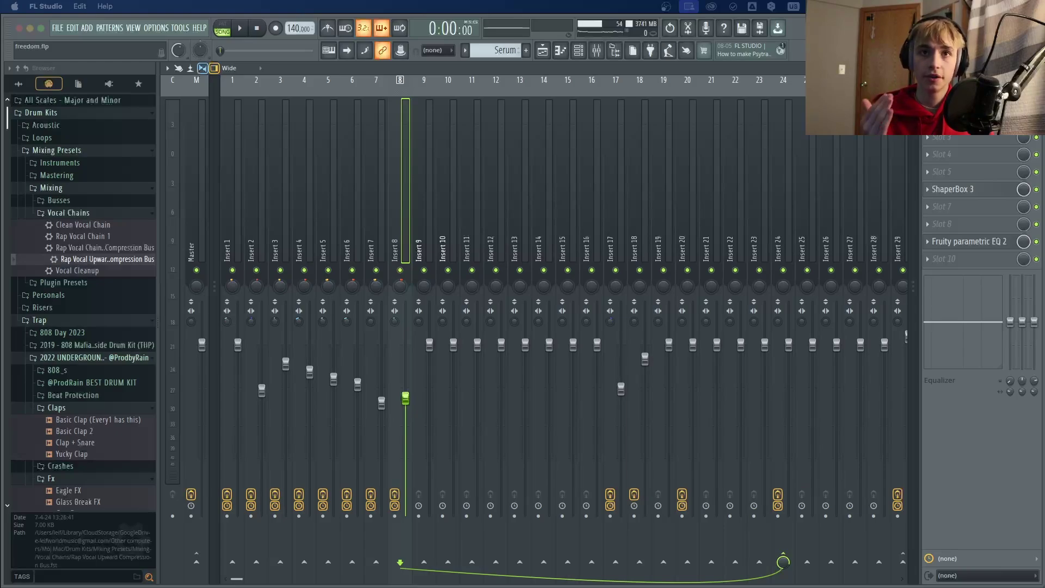
Play the song with Insert 5 soloed and open its Fruity Parametric EQ 2 to view the curve.
click(462, 182)
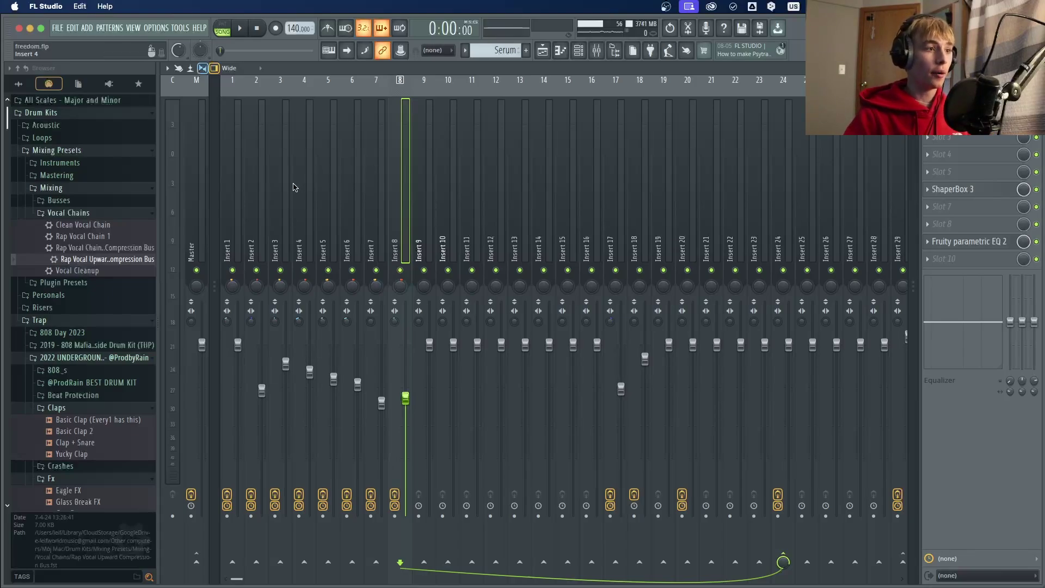
click(325, 190)
key(space)
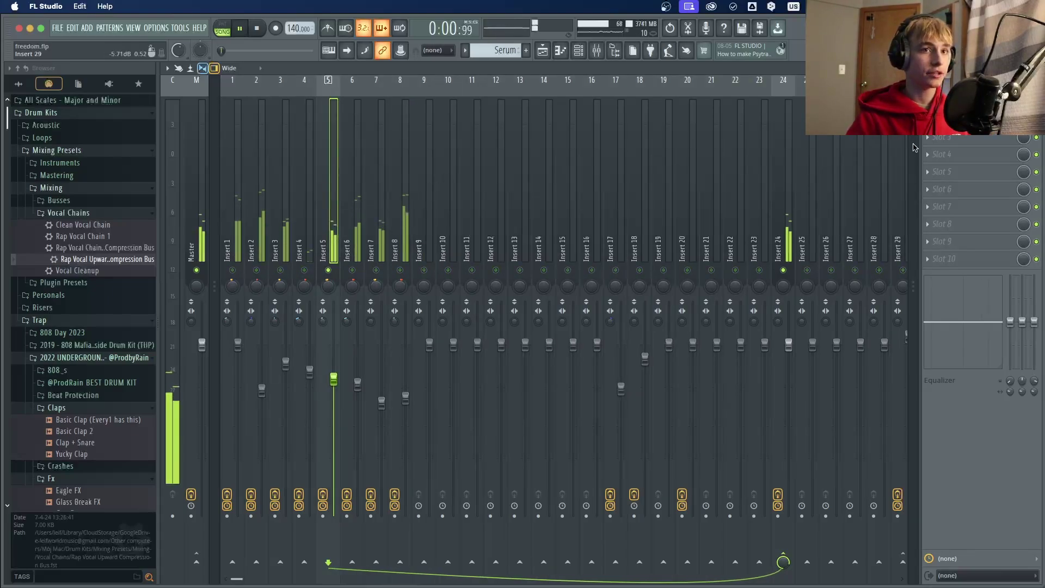
click(947, 102)
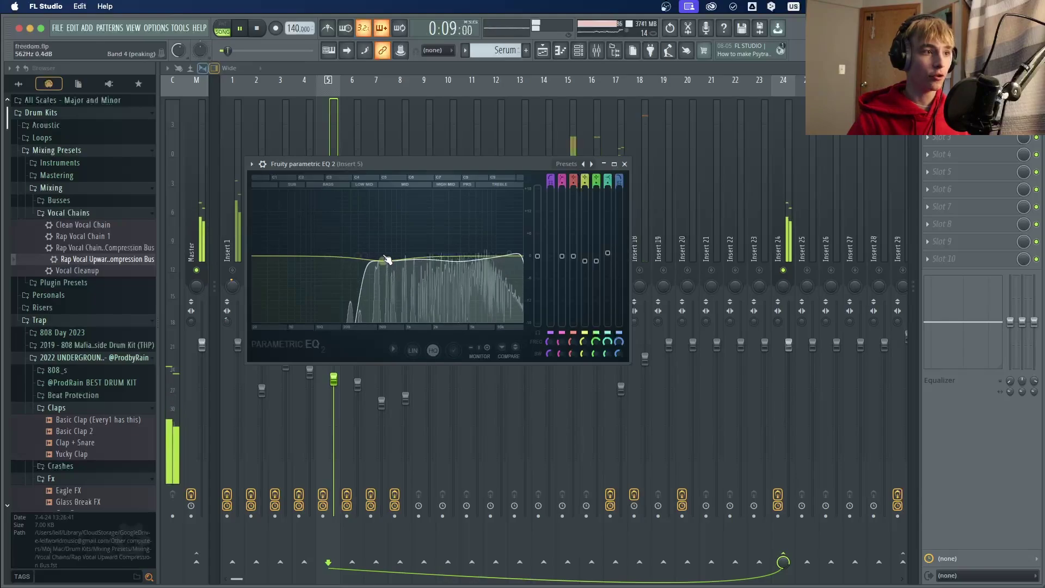
drag(535, 177, 698, 306)
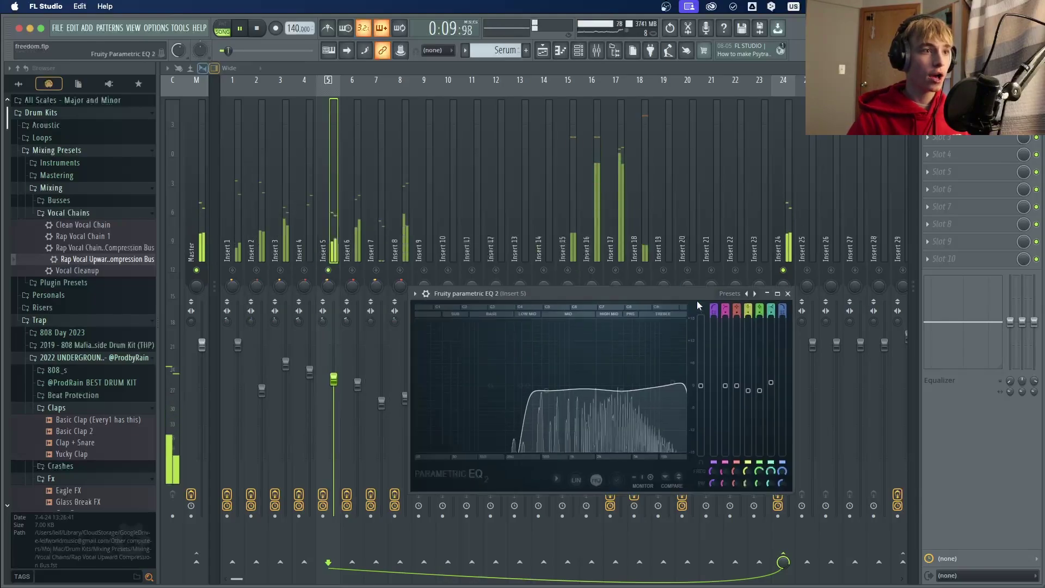
Add Insert 8 to the soloed Insert 5 and raise Insert 5's volume fader level with Insert 1's.
click(407, 273)
click(403, 256)
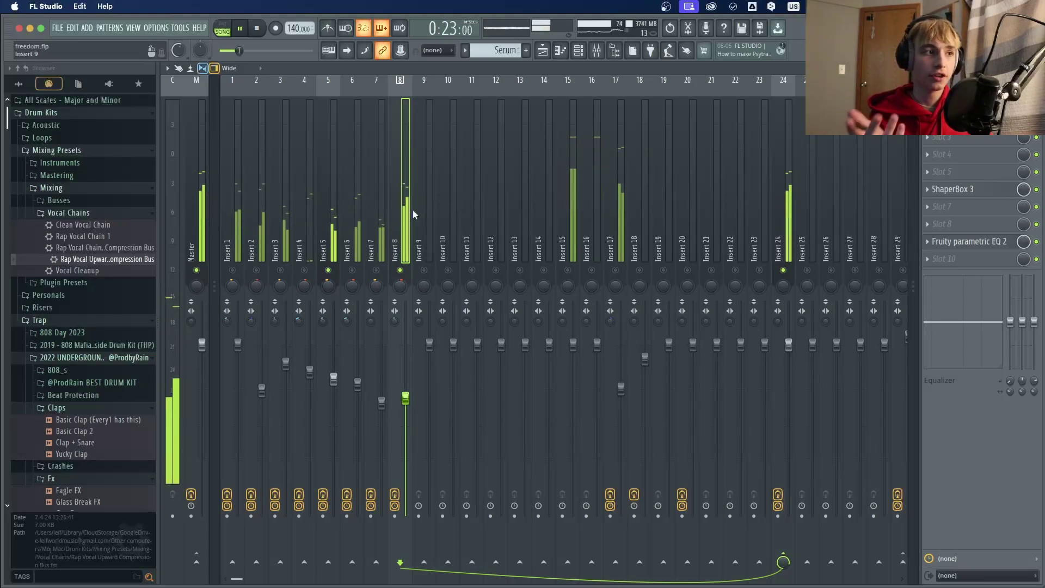
click(335, 359)
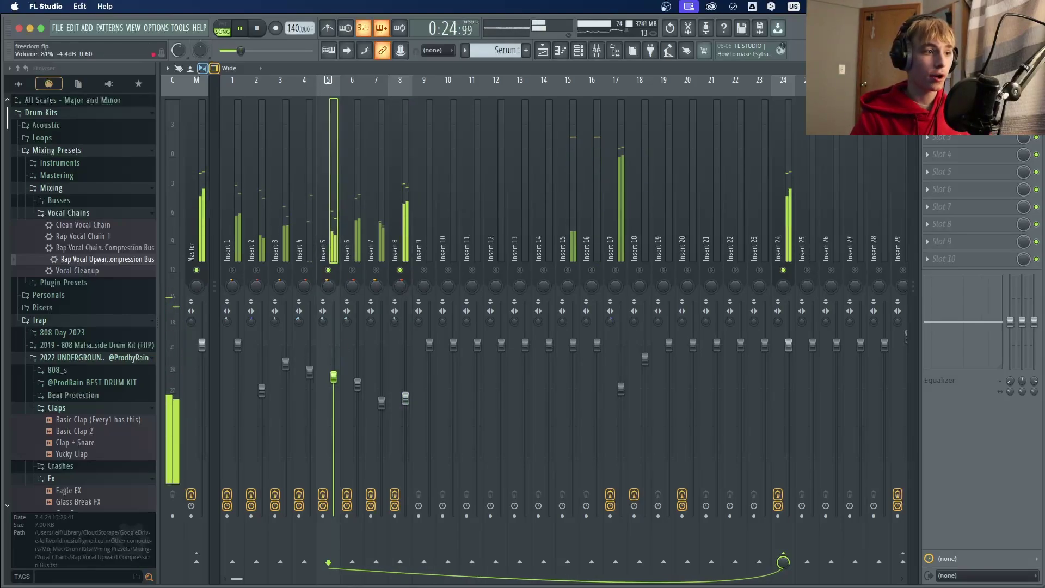
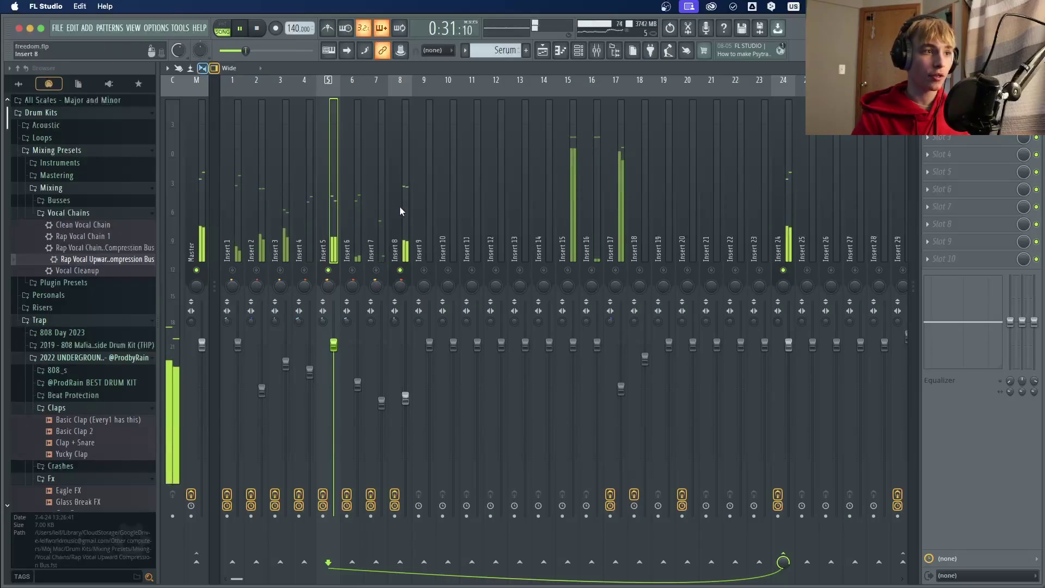
View Insert 5's Fruity Parametric EQ 2 curve during playback and lower its volume fader to about the level of Insert 6's.
click(947, 119)
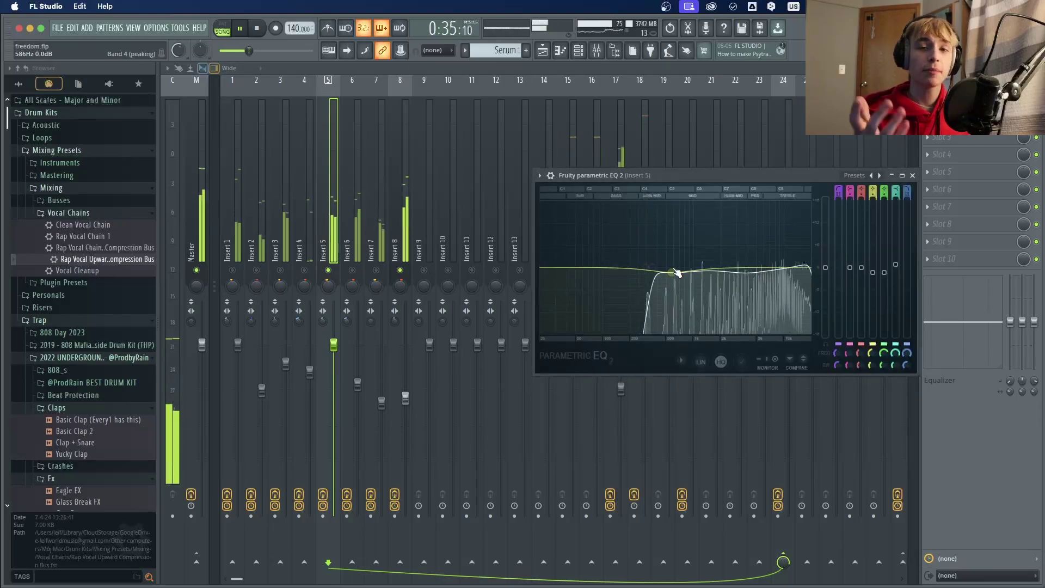
click(912, 176)
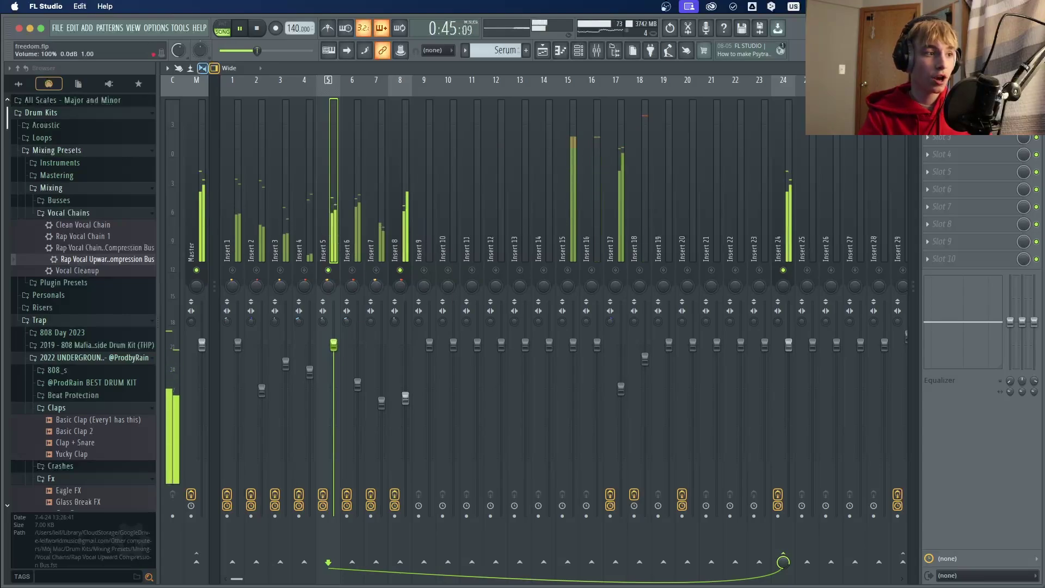
drag(334, 346, 334, 381)
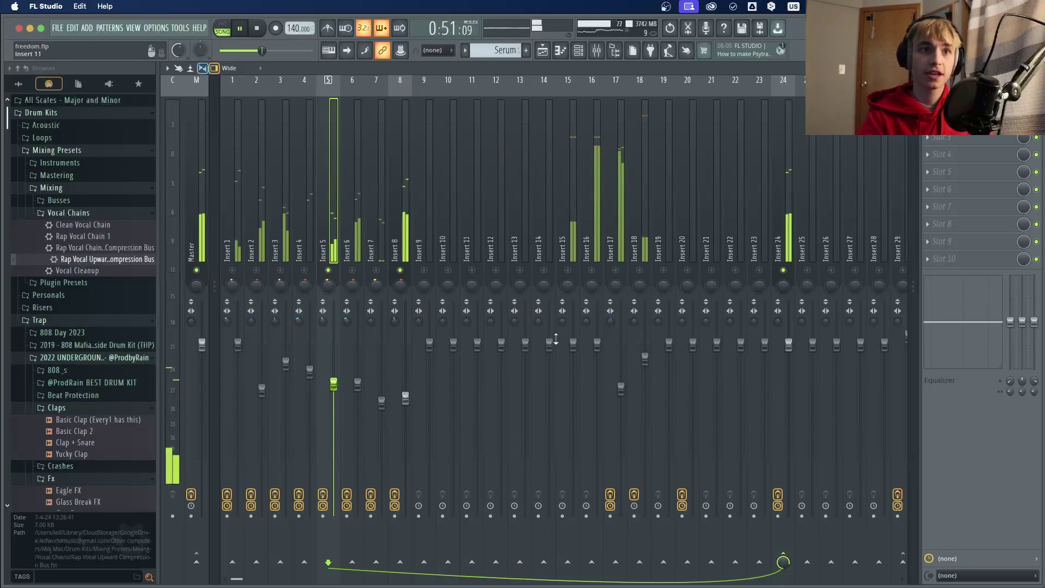
Examine the curve in Insert 5's Fruity Parametric EQ 2 once more, then move to Insert 6 and stop the song.
click(942, 102)
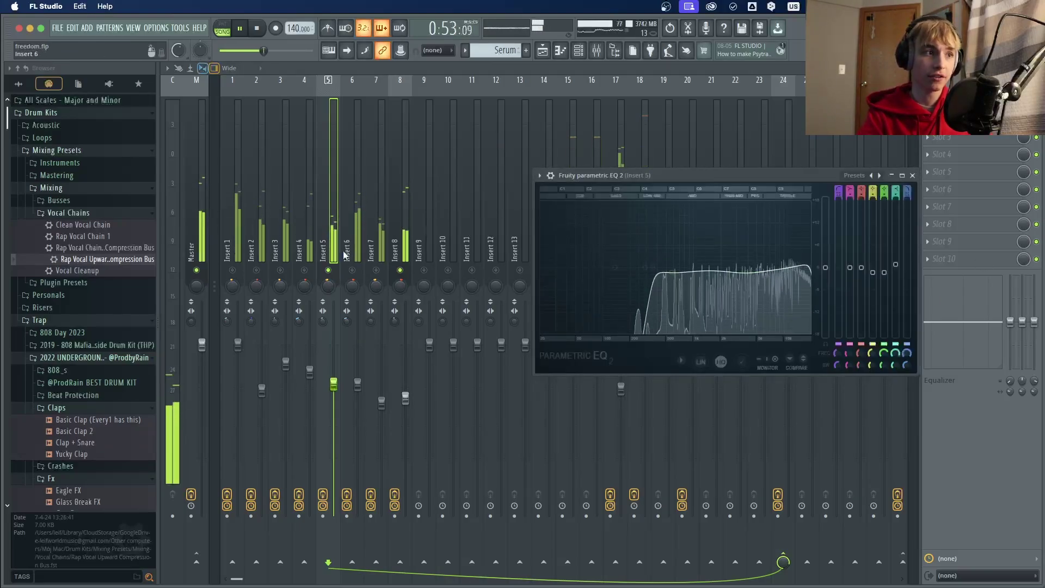
mouse_move(675, 275)
mouse_down()
mouse_move(682, 282)
mouse_move(672, 274)
mouse_up()
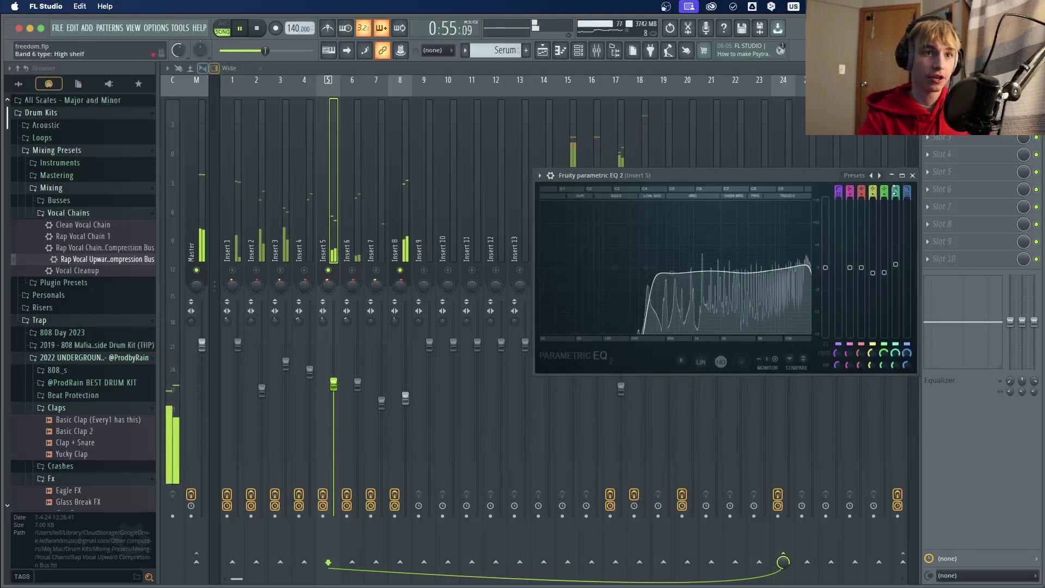
click(912, 176)
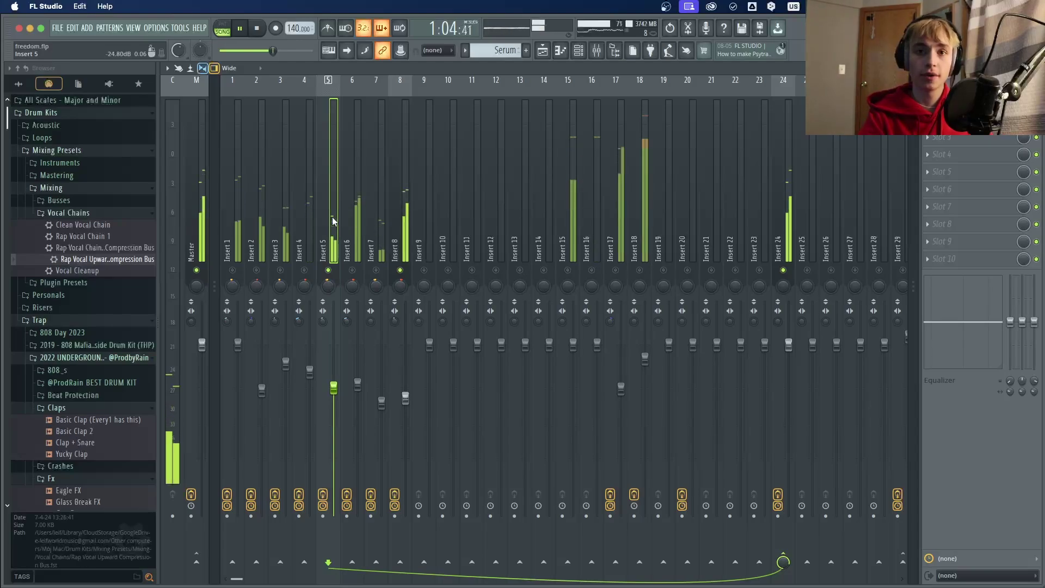
click(355, 237)
key(space)
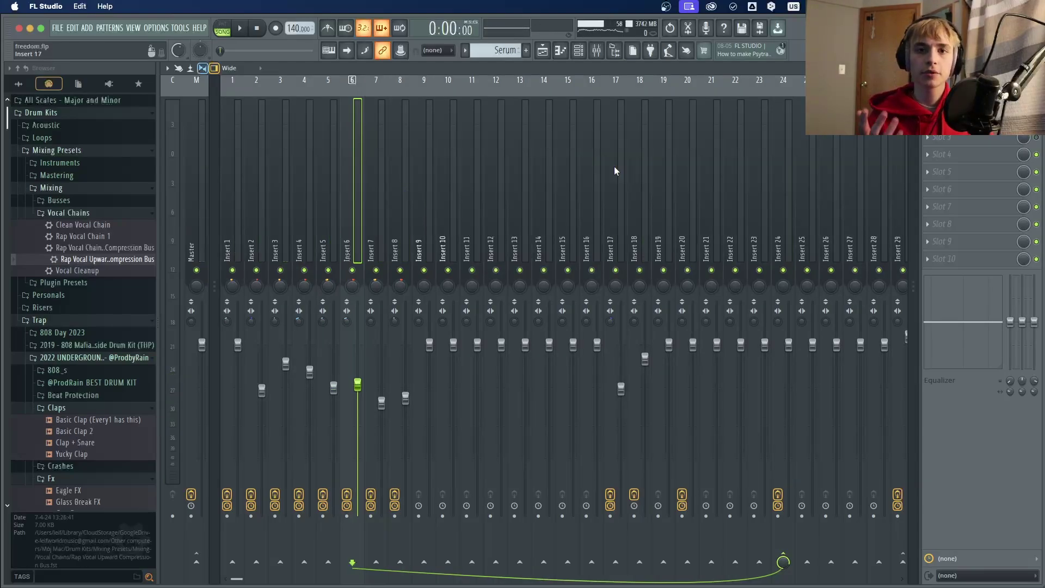
Open Insert 1's Fruity Parametric EQ 2 to view its low cut and high shelf, then close it.
click(248, 200)
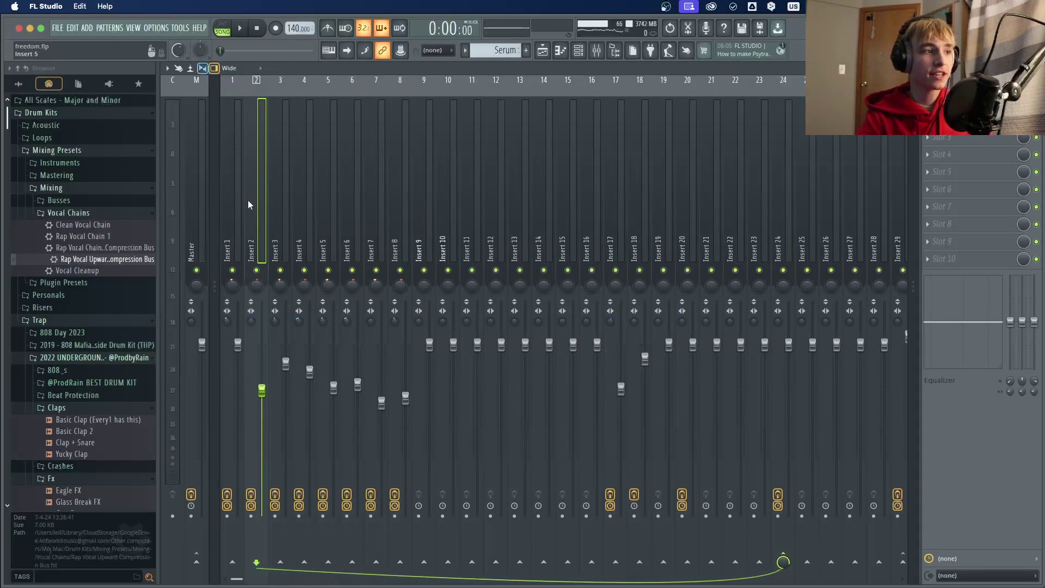
click(235, 204)
click(969, 224)
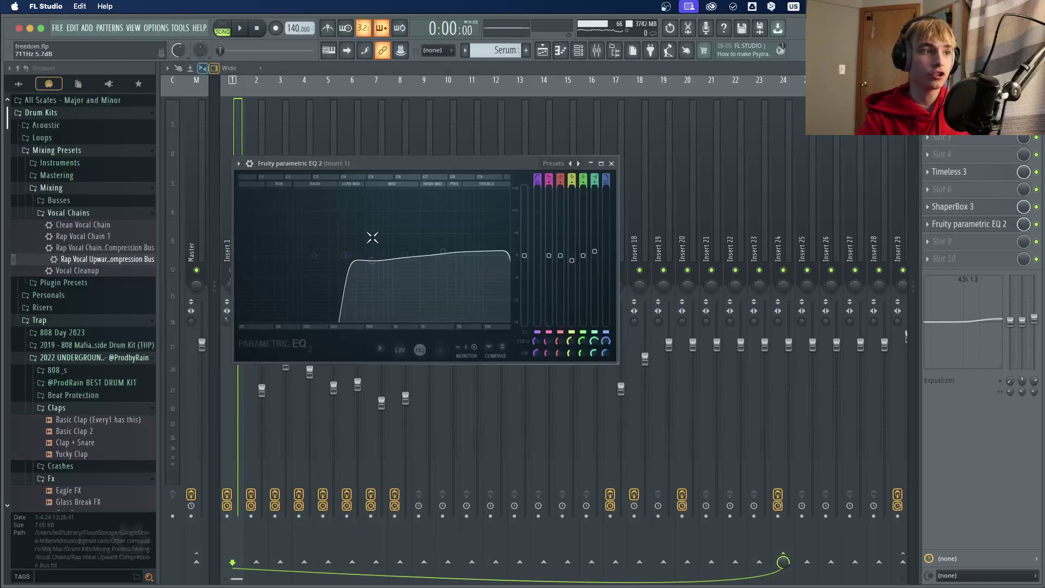
click(611, 164)
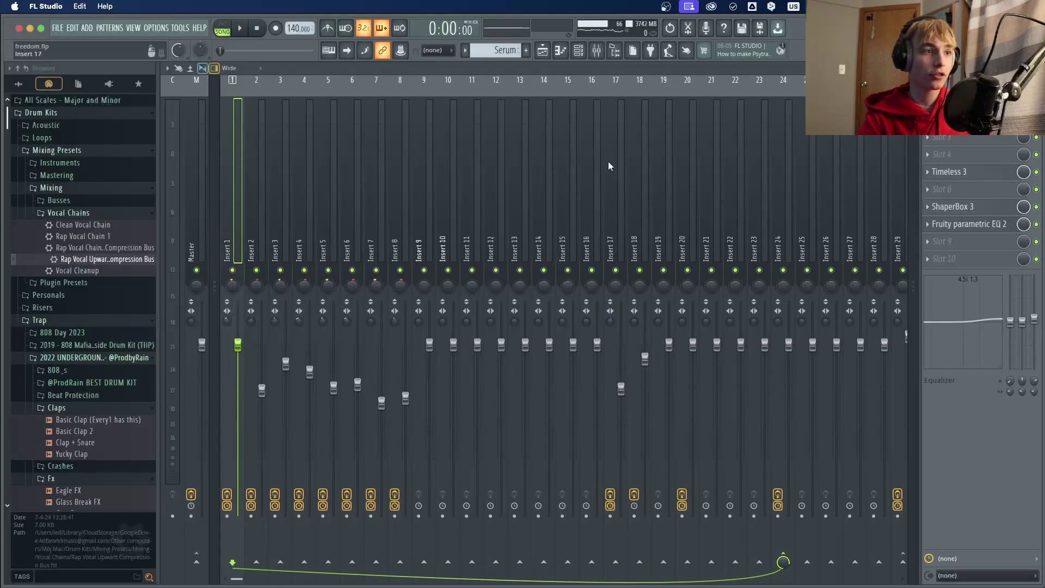
Go back and forth through the melody tracks between Insert 1 and Insert 8 to compare the layers.
click(358, 220)
click(401, 218)
click(370, 222)
click(360, 221)
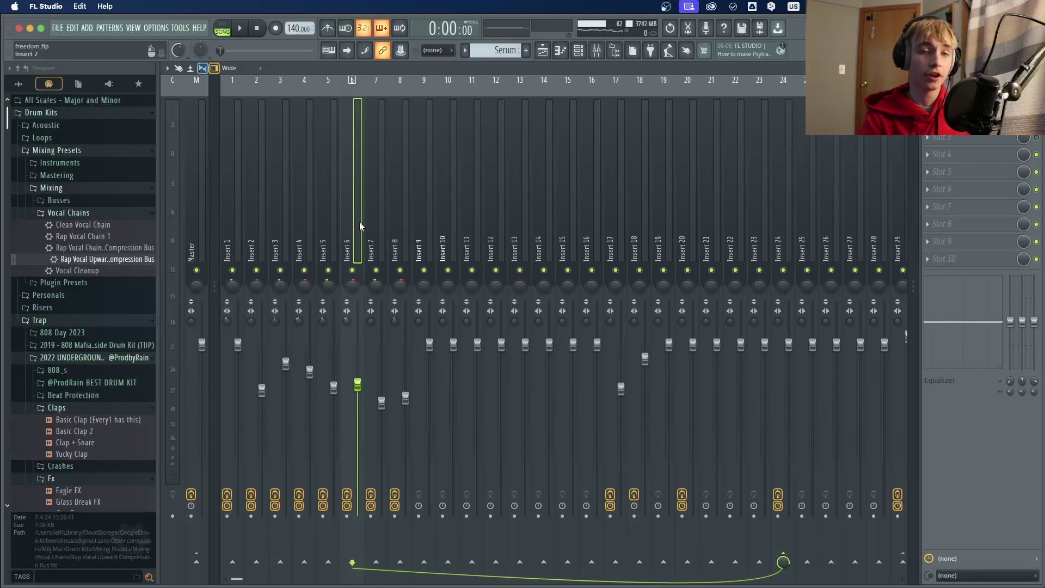
click(403, 219)
click(354, 224)
click(277, 211)
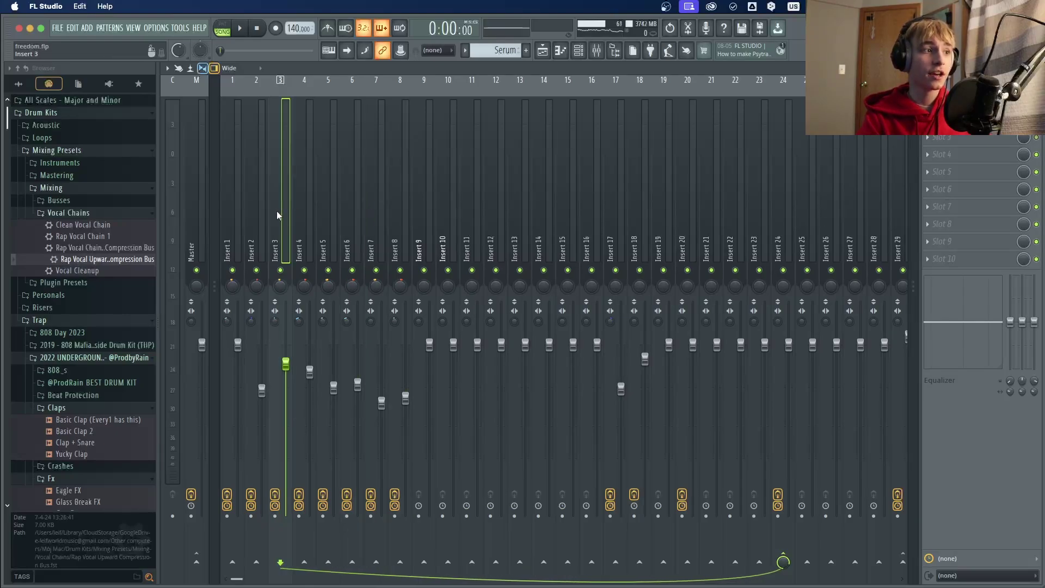
click(253, 211)
click(343, 211)
click(398, 211)
click(372, 217)
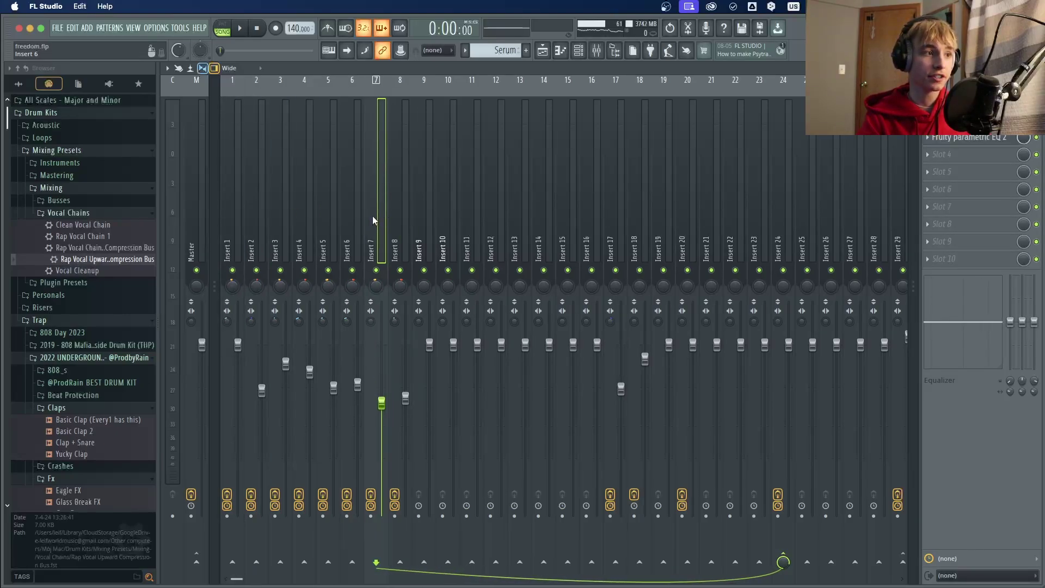
click(396, 220)
click(327, 224)
click(237, 226)
click(268, 224)
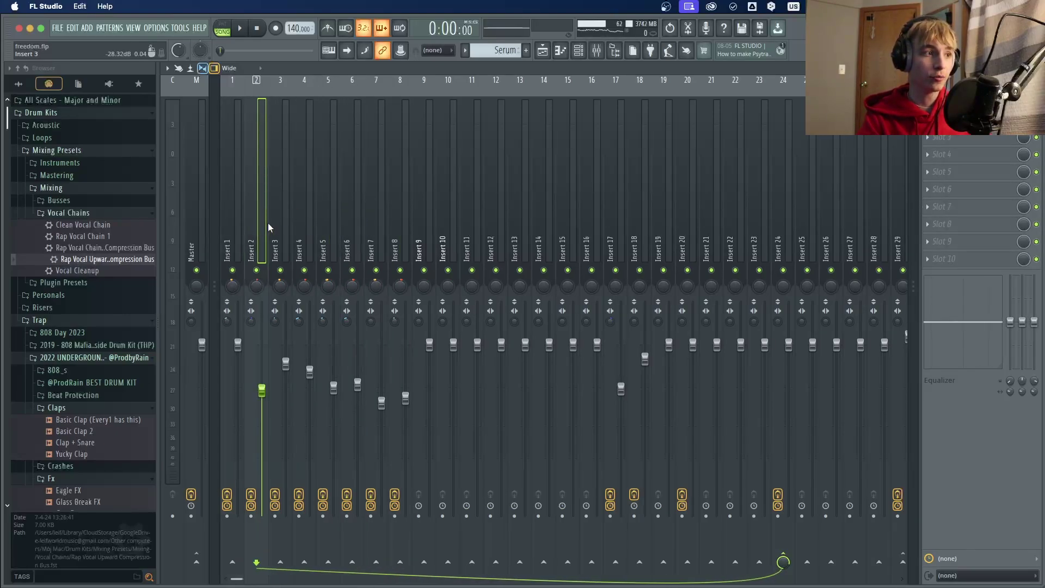
Raise the high-shelf band slightly in Insert 1's Fruity Parametric EQ 2.
click(235, 232)
click(969, 224)
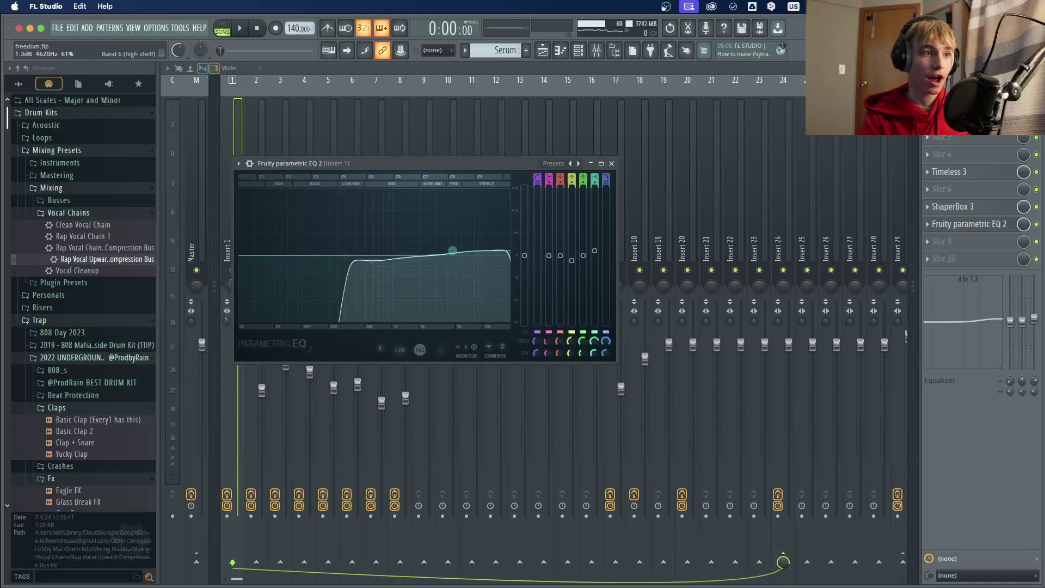
drag(452, 251, 461, 249)
click(612, 164)
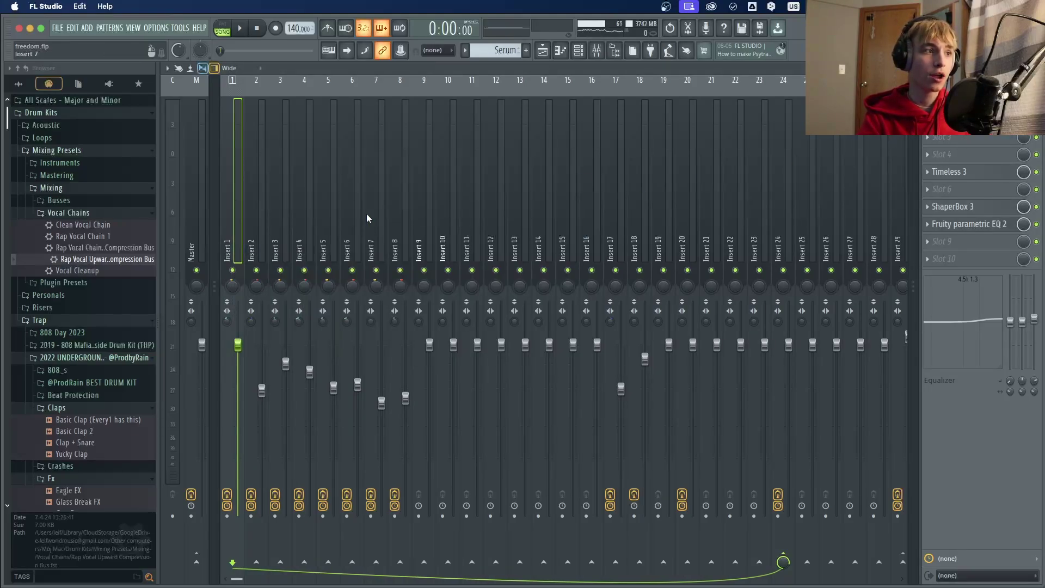
Review the layers on Inserts 1, 3, 4, 6, 7 and 8 by selecting them one after another.
click(306, 216)
click(289, 214)
click(345, 210)
click(233, 218)
click(286, 215)
click(377, 213)
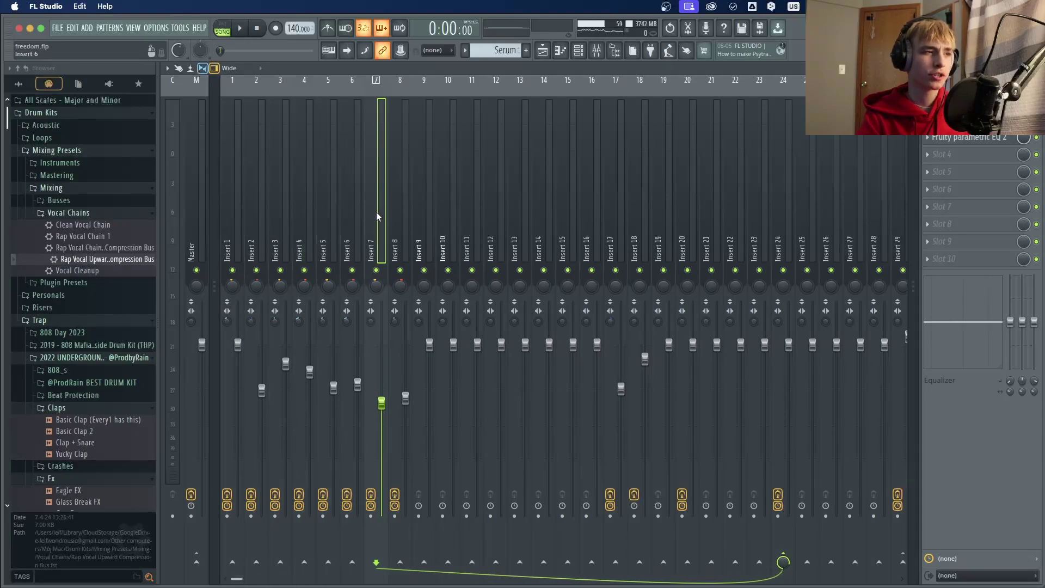
click(392, 211)
click(383, 212)
click(364, 218)
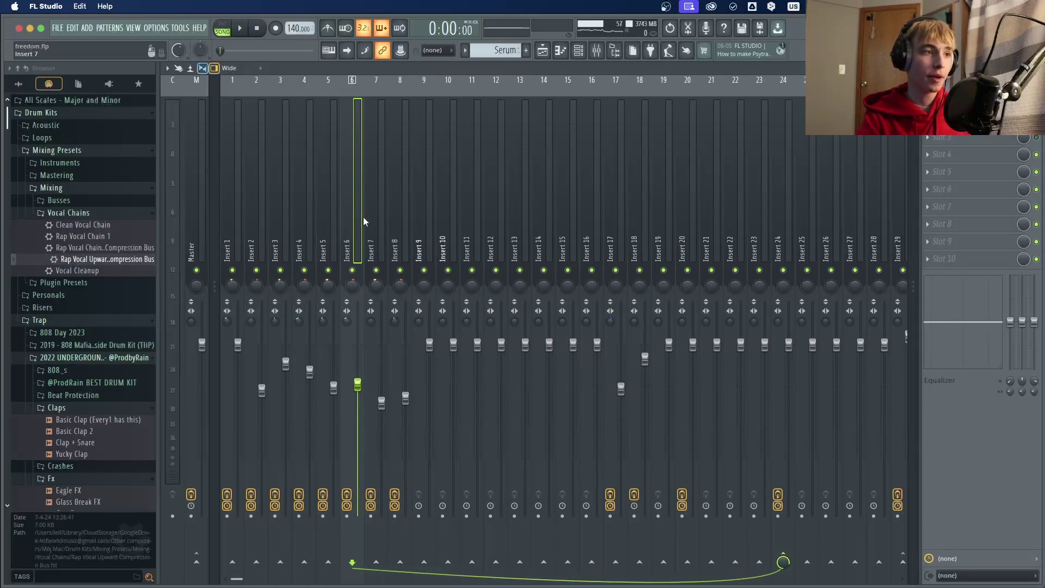
click(381, 214)
Raise the high-shelf band slightly in Insert 8's Fruity Parametric EQ 2.
click(397, 213)
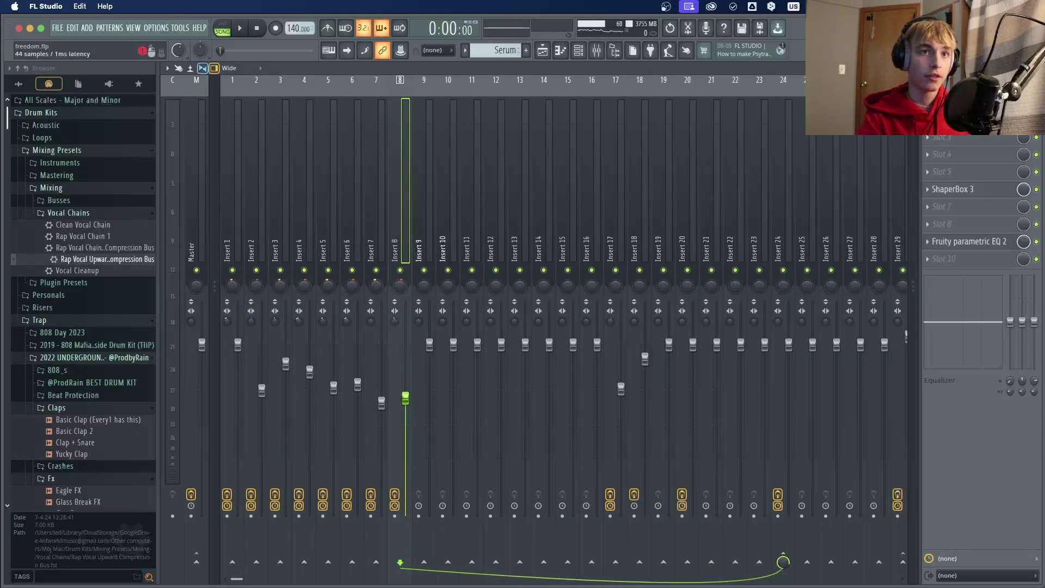
drag(433, 253, 438, 250)
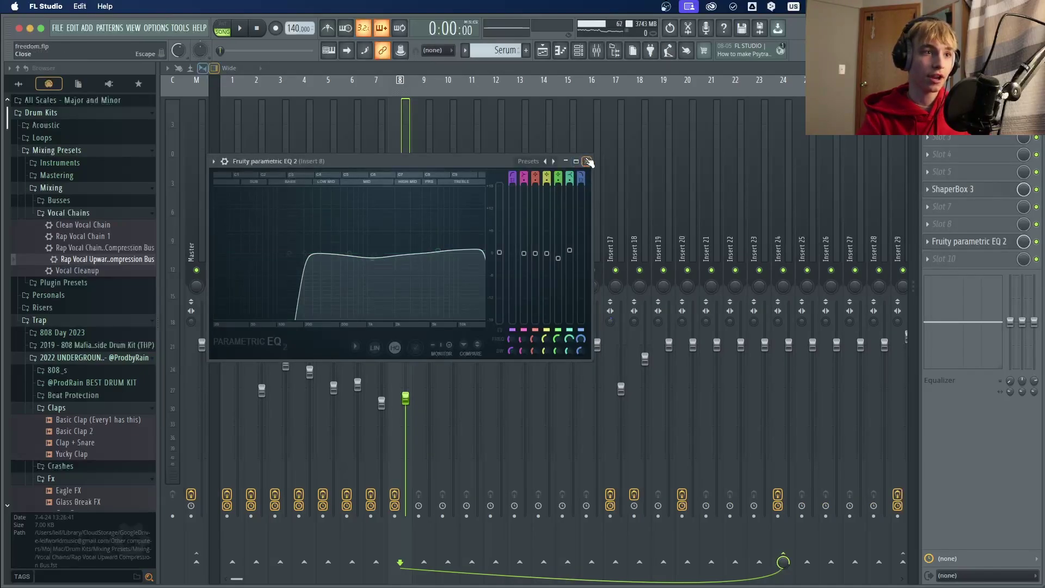
click(588, 161)
Compare Insert 6 and Insert 8 with the first melody tracks by selecting them in turn.
click(345, 225)
click(430, 226)
click(394, 227)
click(354, 233)
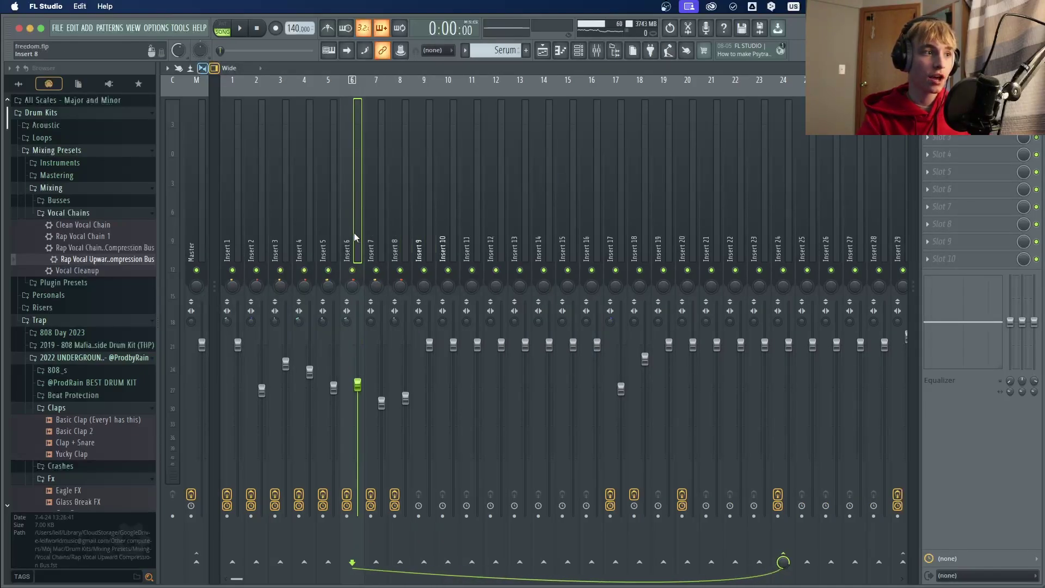
click(398, 224)
click(240, 230)
click(270, 227)
Open Insert 1's Fruity Parametric EQ 2 and examine the gentle mid-range dip at band 4.
click(241, 230)
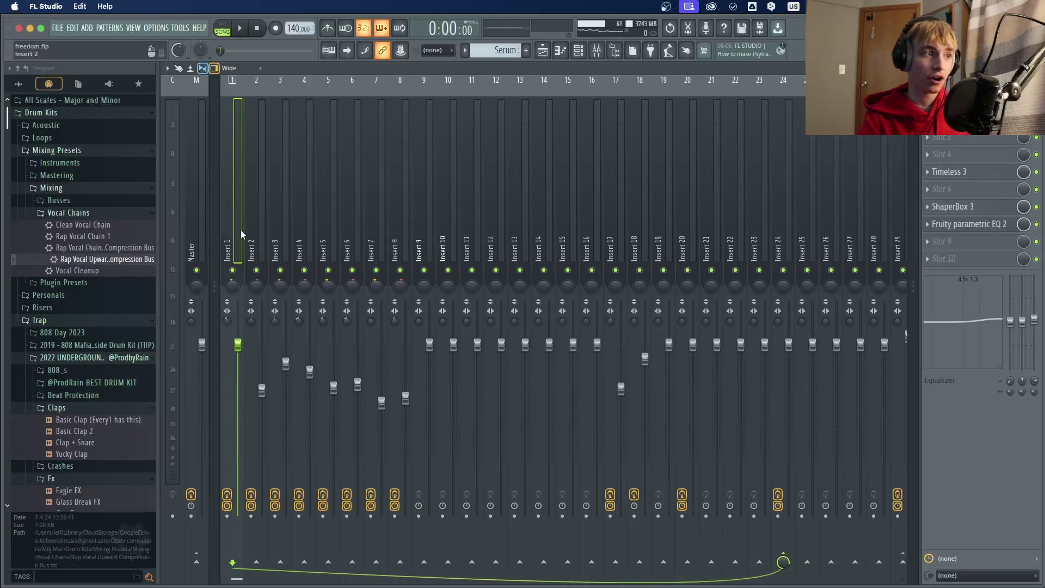
double_click(243, 218)
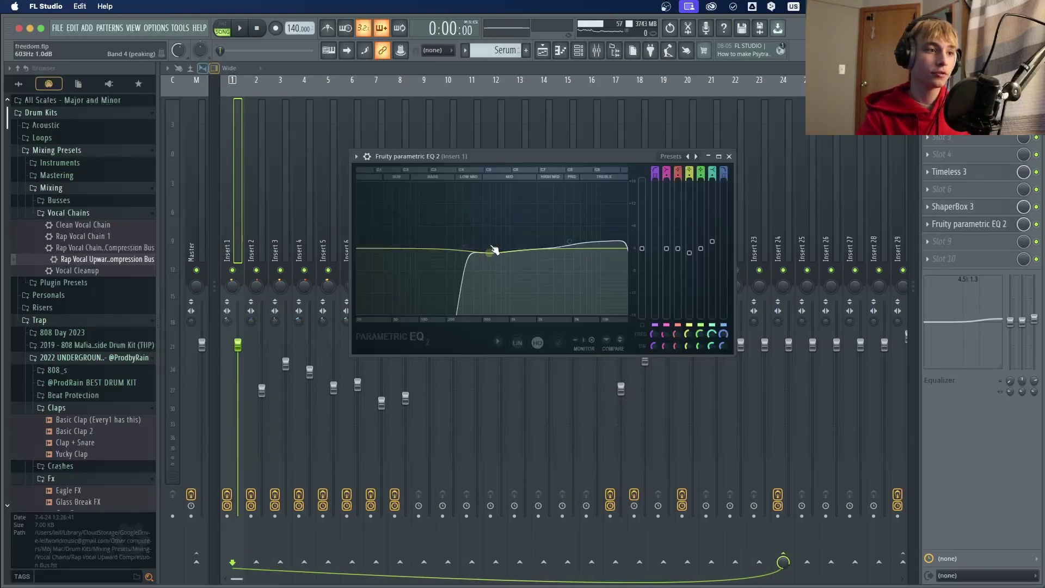
drag(495, 250, 492, 256)
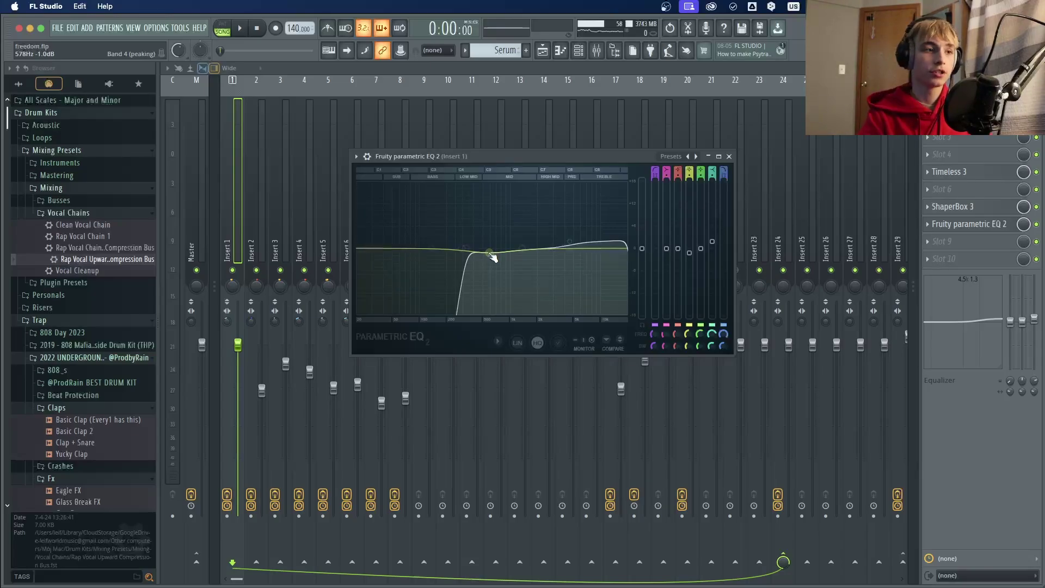
drag(489, 253, 496, 260)
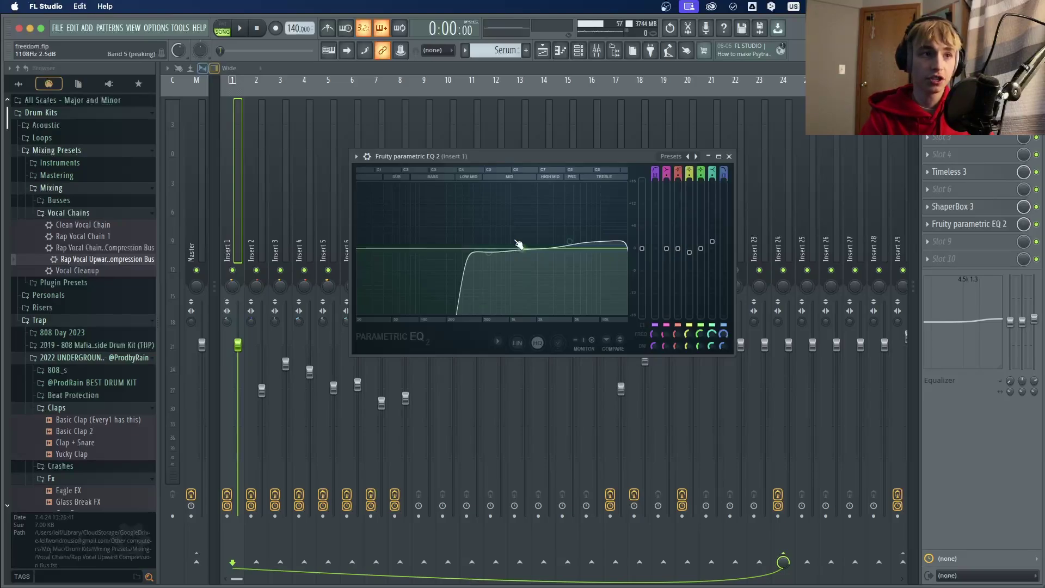
Set band 3 in Insert 6's Fruity Parametric EQ 2 to a cut of -2.3 dB at 254 Hz.
click(383, 217)
click(348, 224)
click(969, 120)
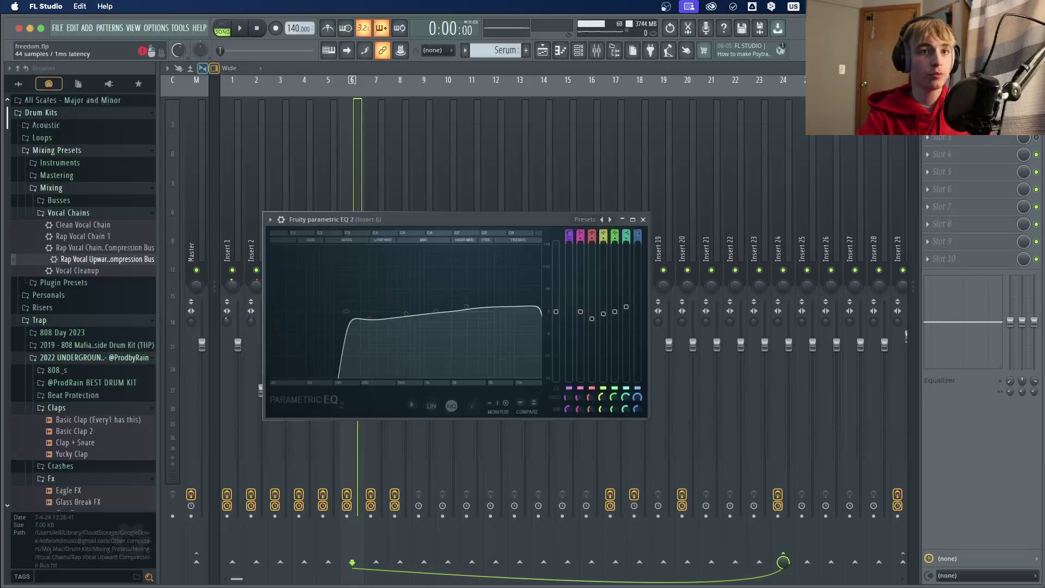
drag(369, 318, 371, 320)
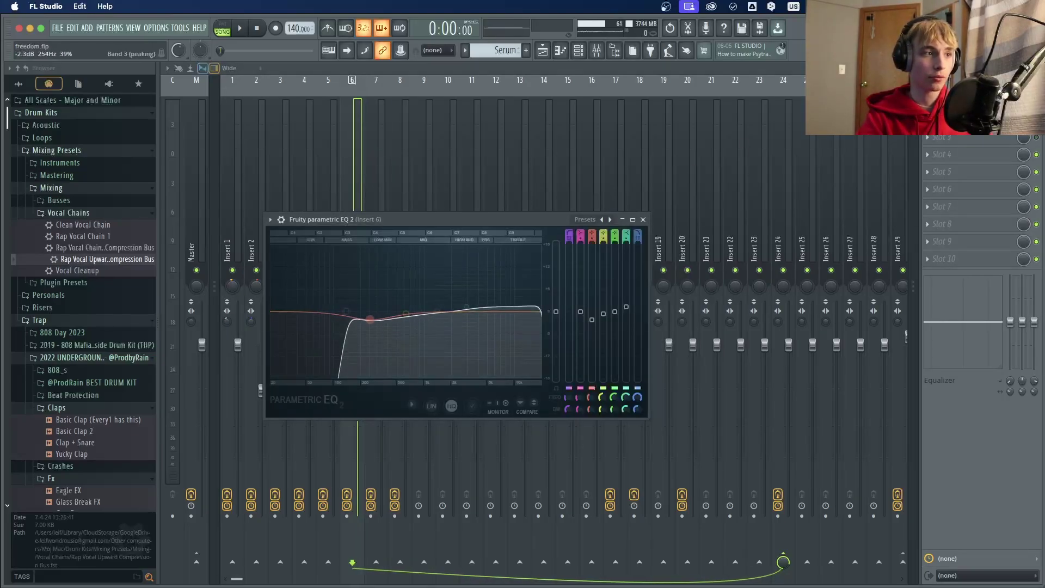
click(644, 219)
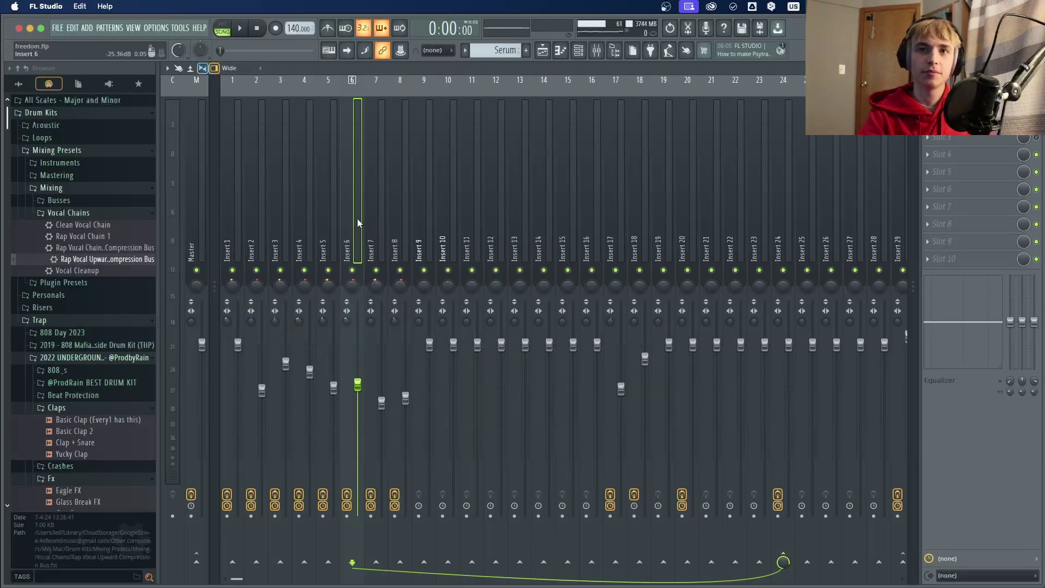
Look over Insert 4, Insert 6, the Master and Insert 1 by selecting them in the mixer.
click(292, 199)
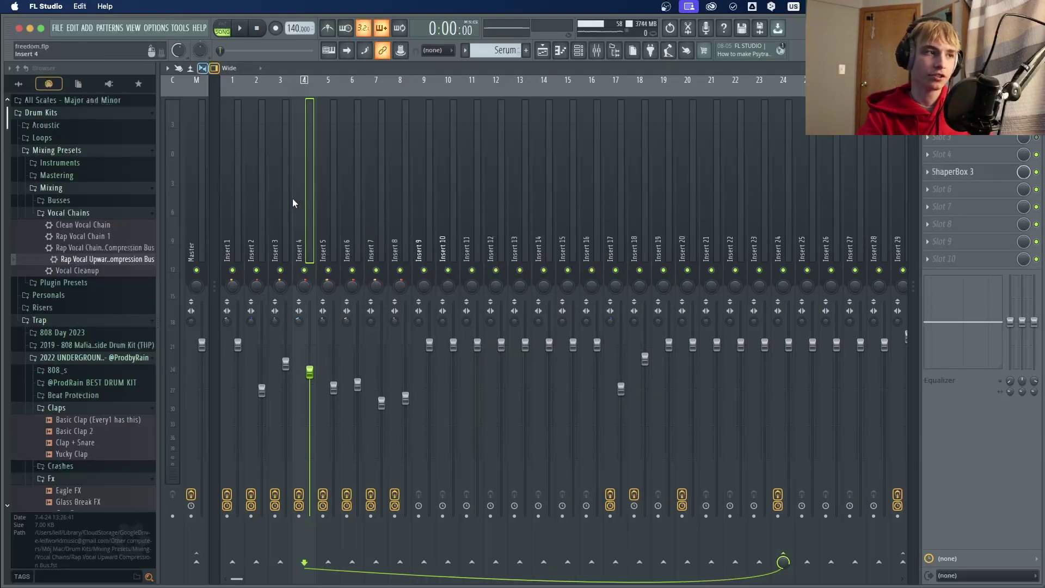
click(235, 204)
click(366, 213)
click(355, 212)
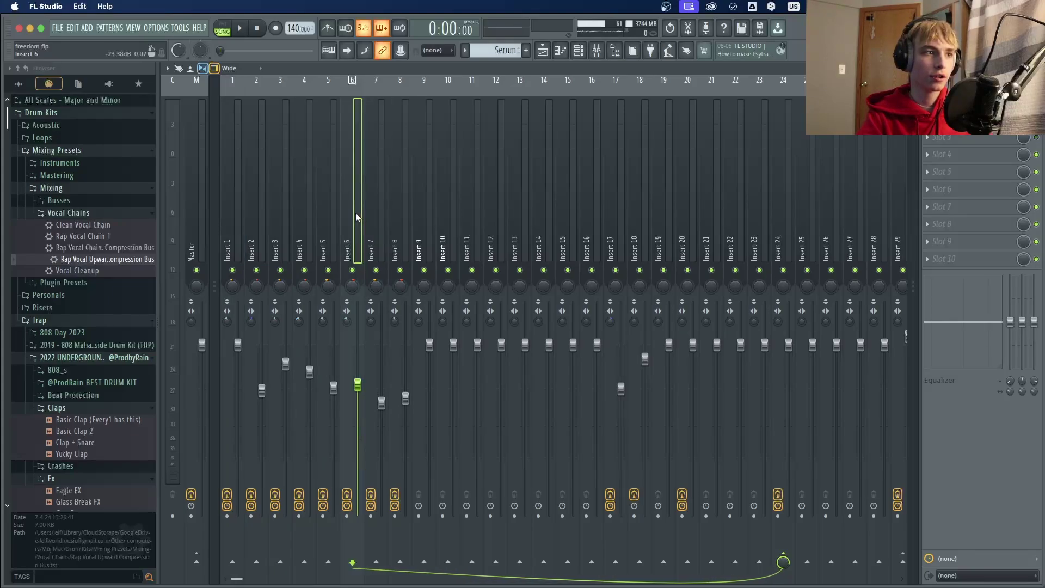
click(197, 229)
click(235, 218)
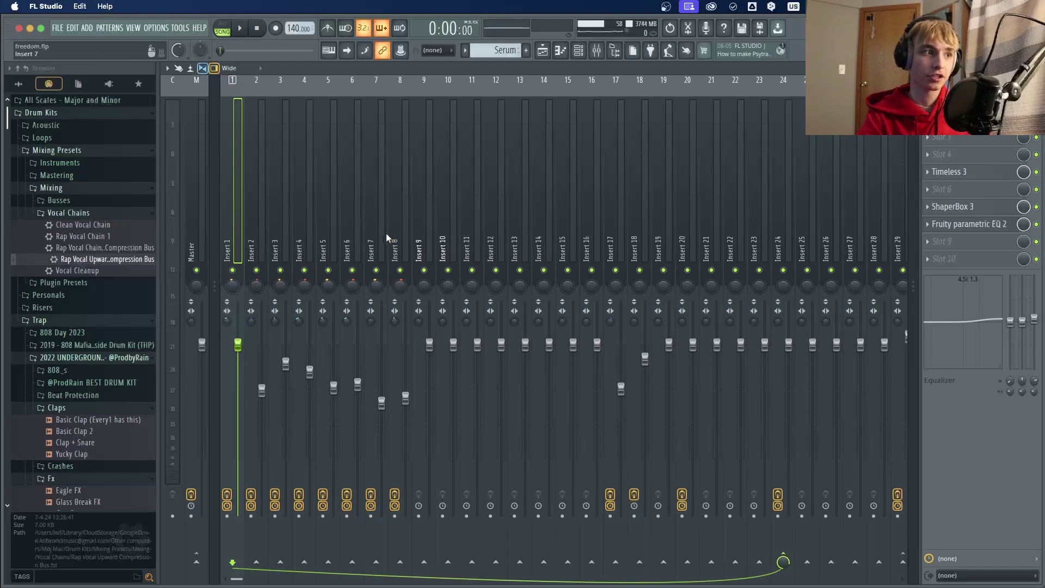
View the Fruity Parametric EQ 2 curves of Insert 6 and Insert 1 to compare them.
click(358, 236)
click(942, 102)
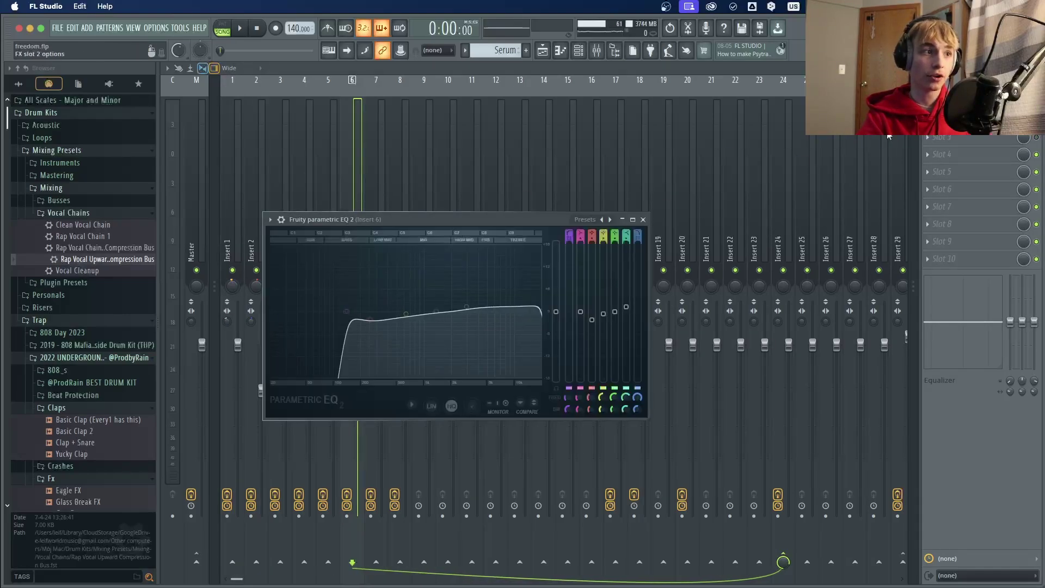
click(651, 220)
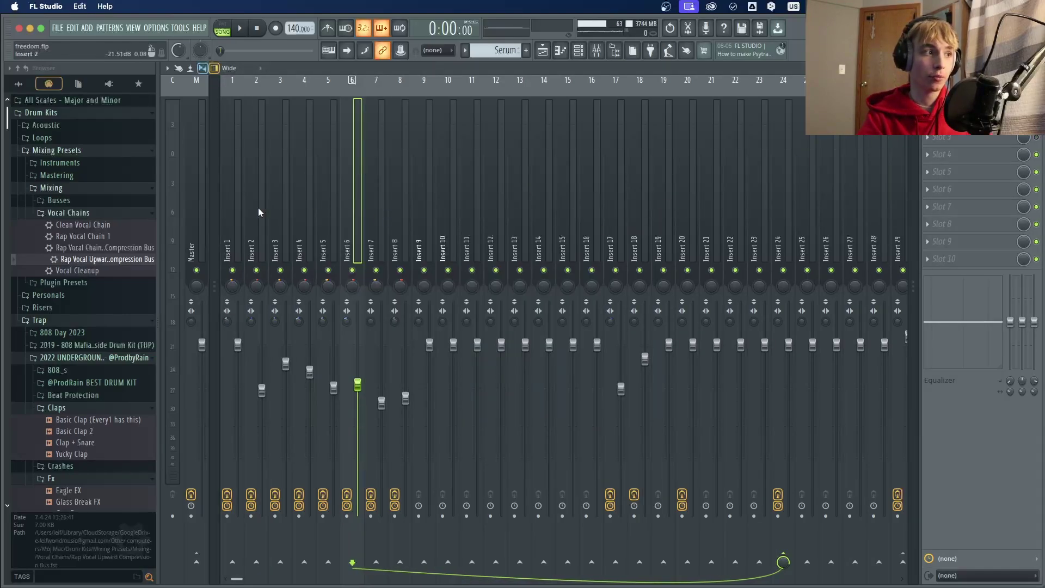
click(232, 229)
click(969, 224)
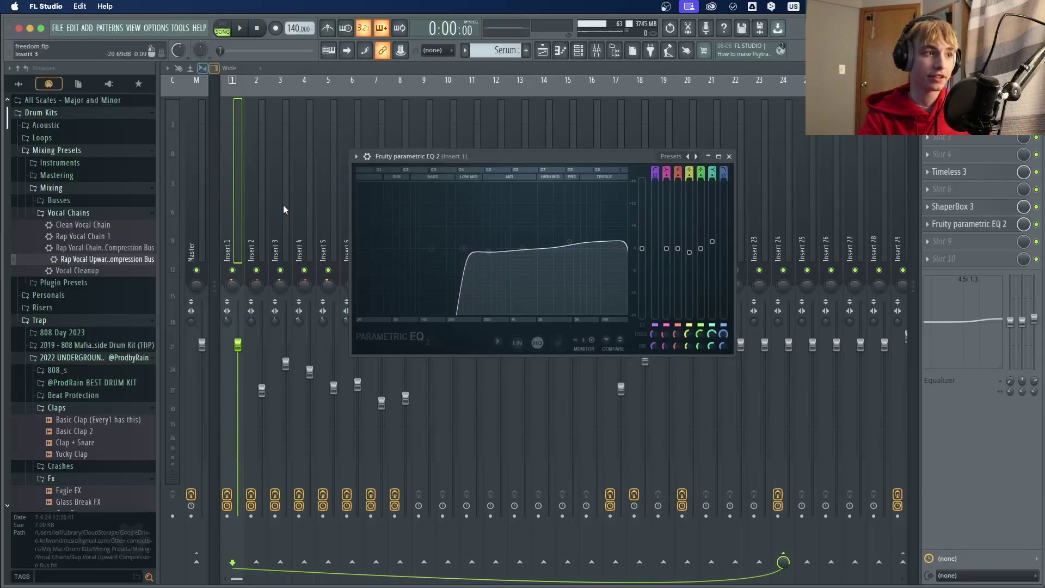
click(730, 156)
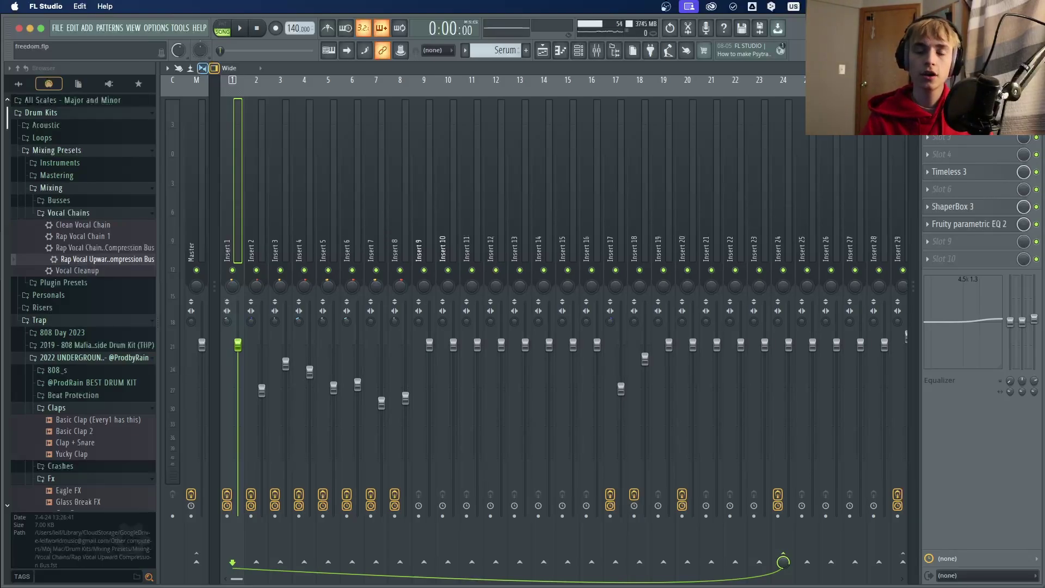
Start a new project with an FL Keys channel, close the instrument's window and open its piano roll.
key(super+n)
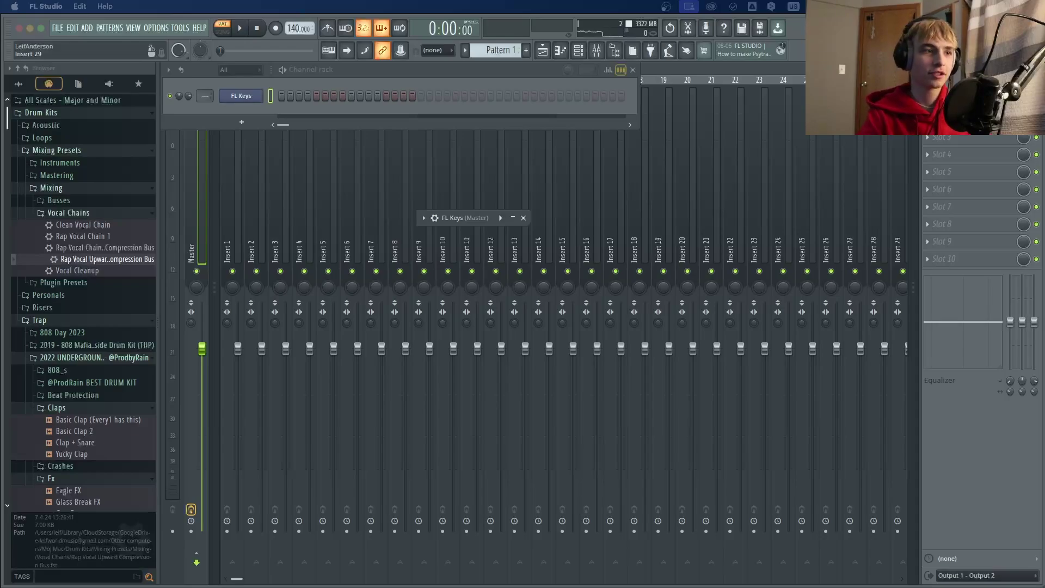
click(523, 218)
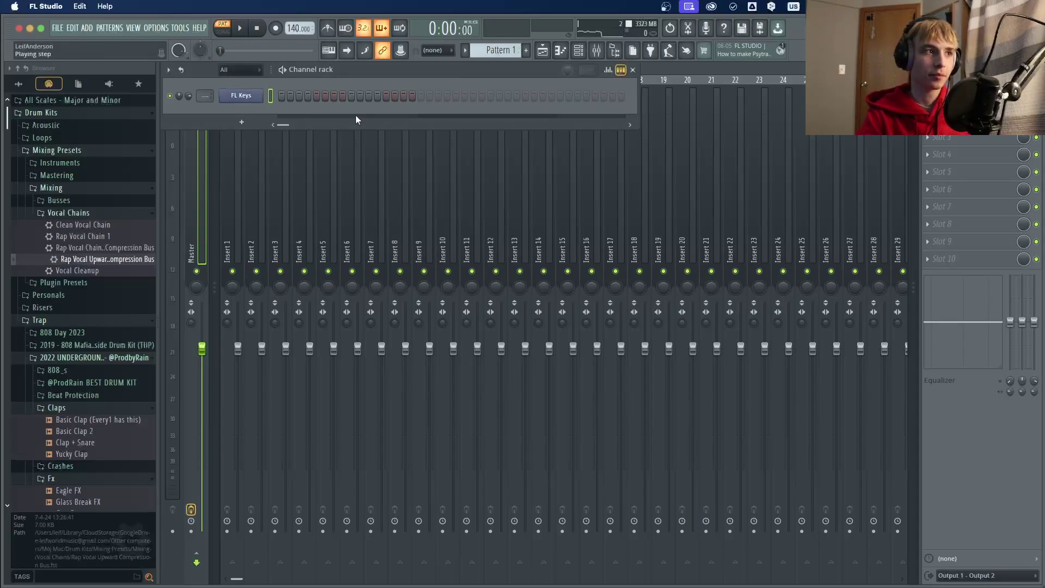
right_click(246, 96)
click(273, 98)
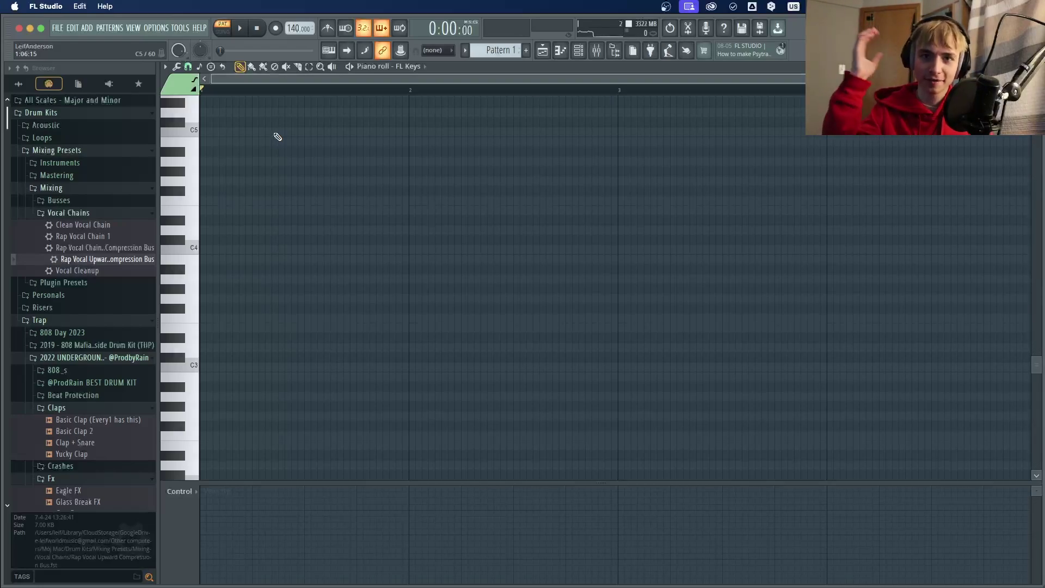
Try out short two-note ideas at the start of the FL Keys piano roll and delete them again.
click(228, 162)
click(257, 131)
right_click(231, 162)
right_click(267, 132)
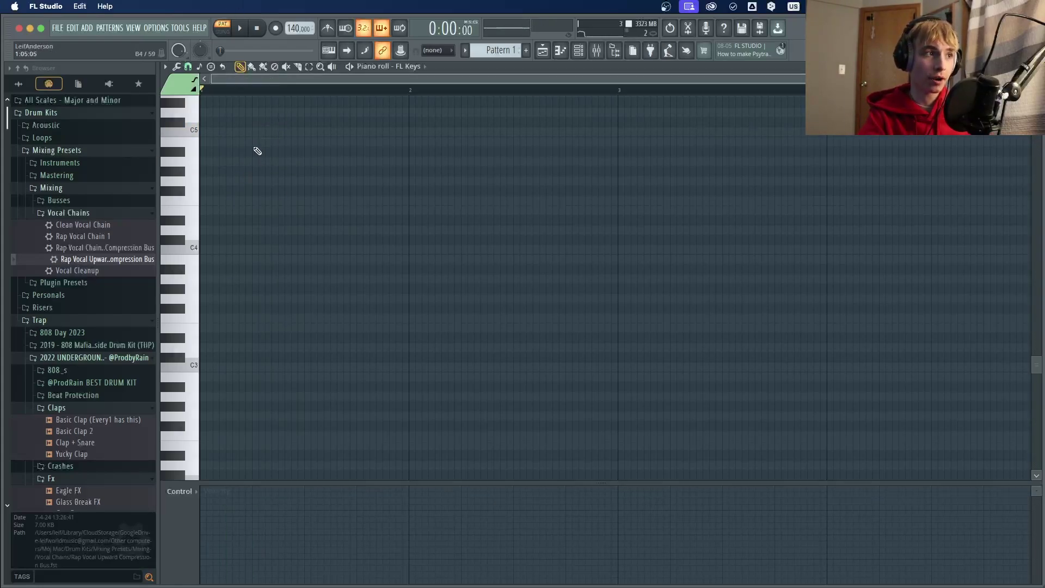
click(220, 162)
click(228, 190)
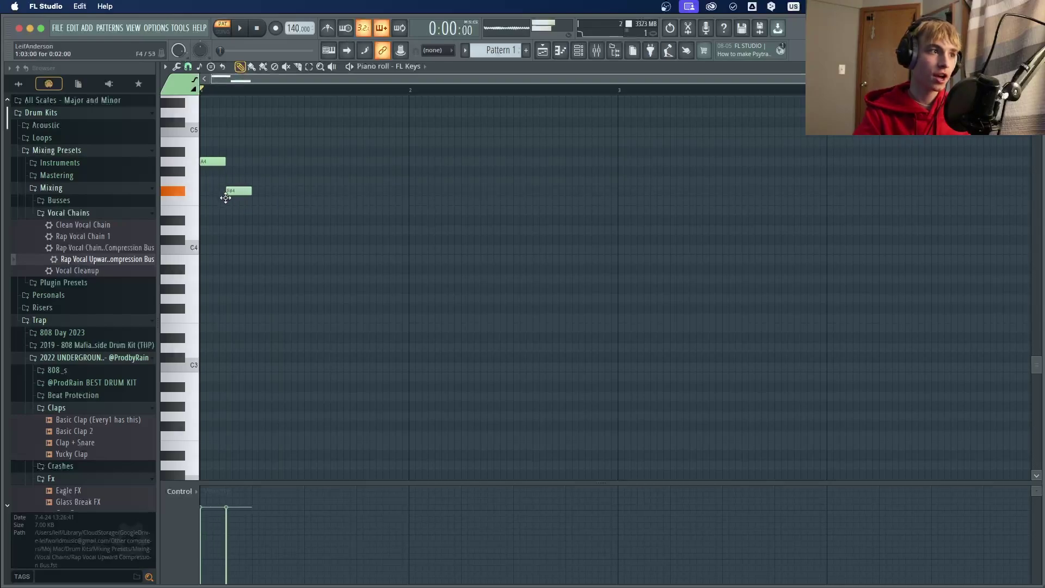
right_click(239, 190)
right_click(215, 161)
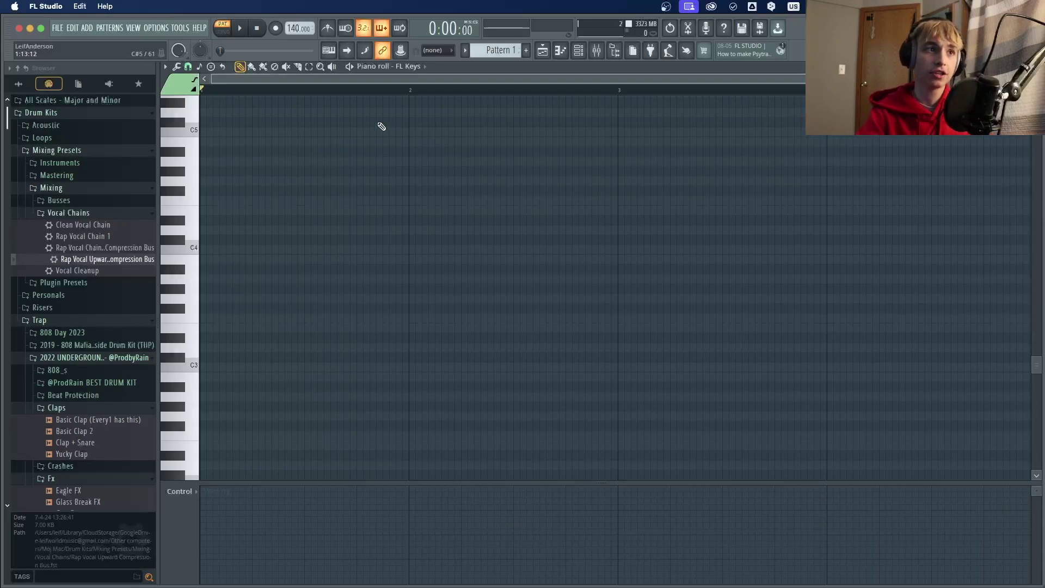
Place the notes C5, E5 and D5 at steps 1, 5 and 9 of bar 1 in the FL Keys piano roll.
click(579, 50)
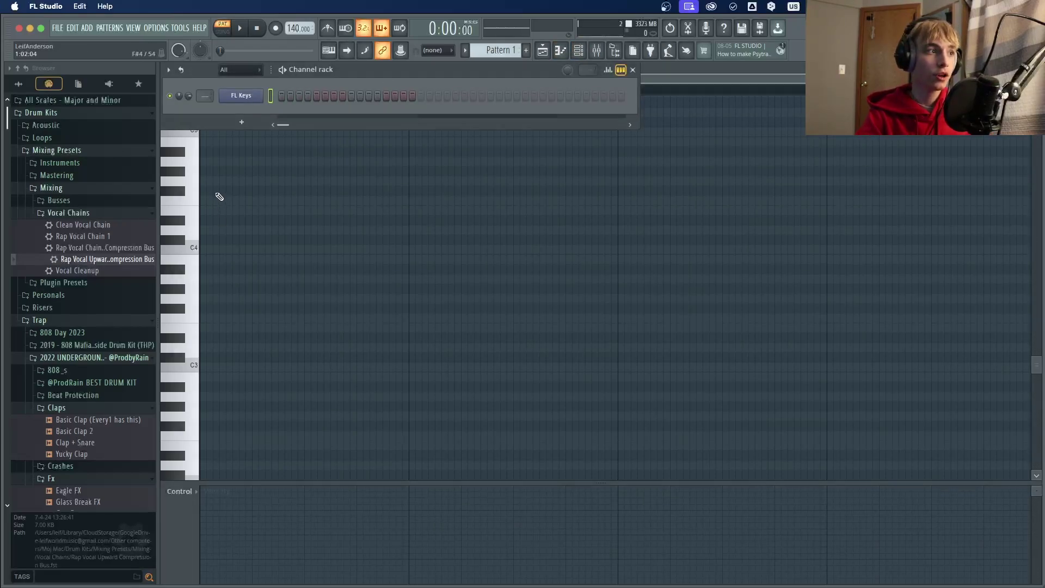
drag(229, 196, 174, 128)
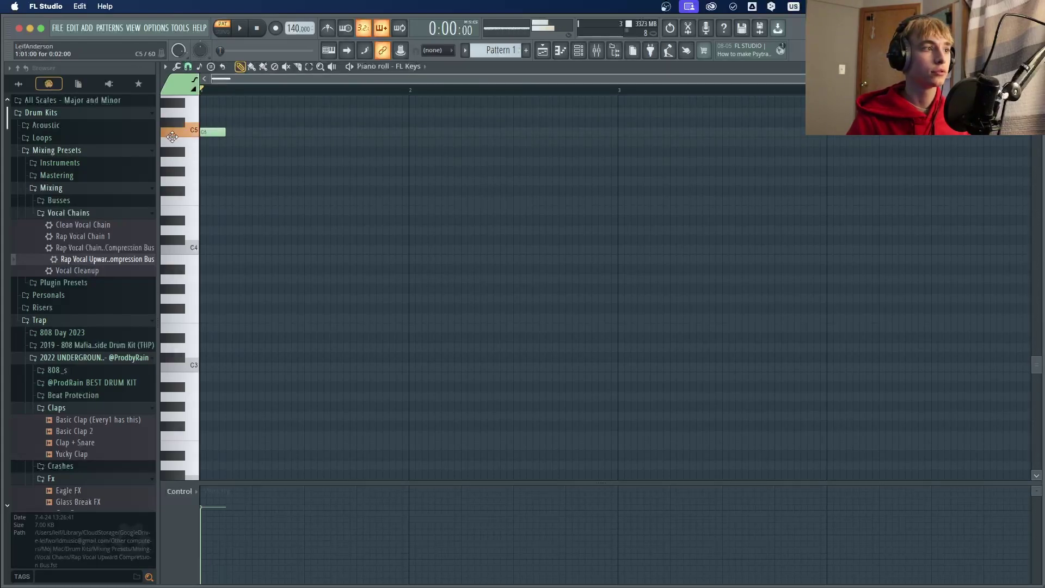
drag(256, 124, 254, 99)
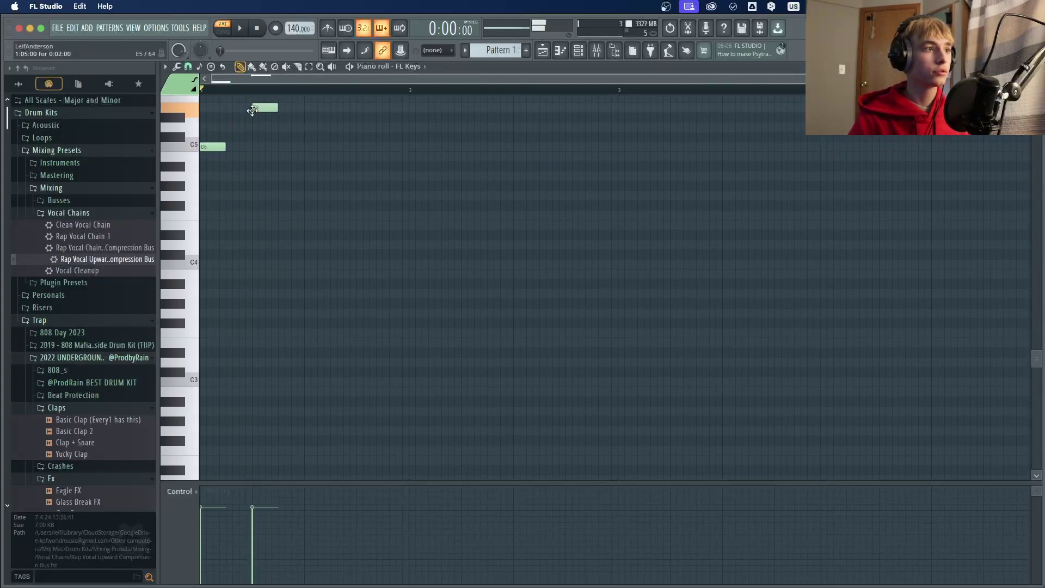
click(307, 130)
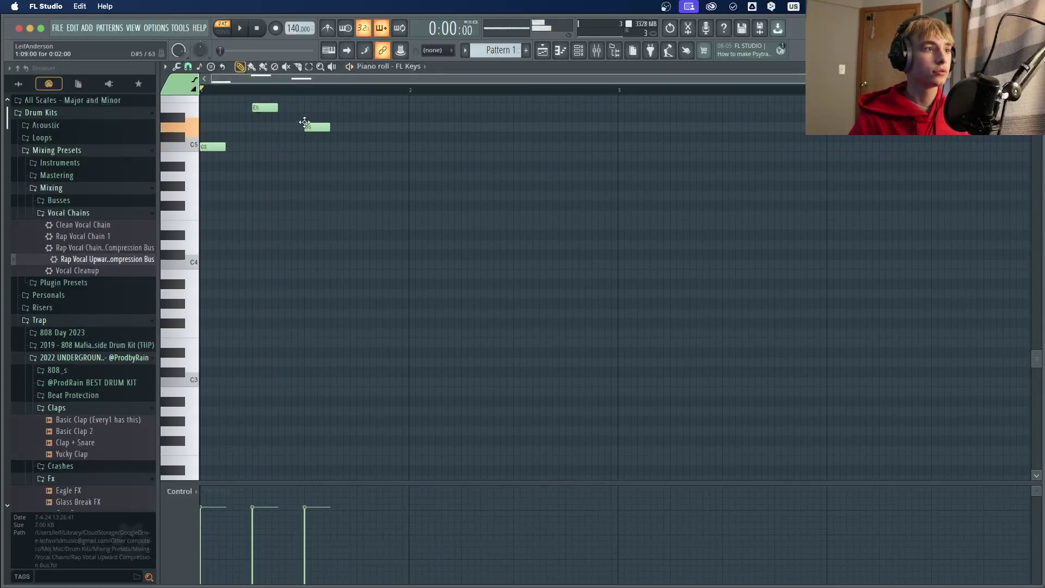
key(space)
key(space)
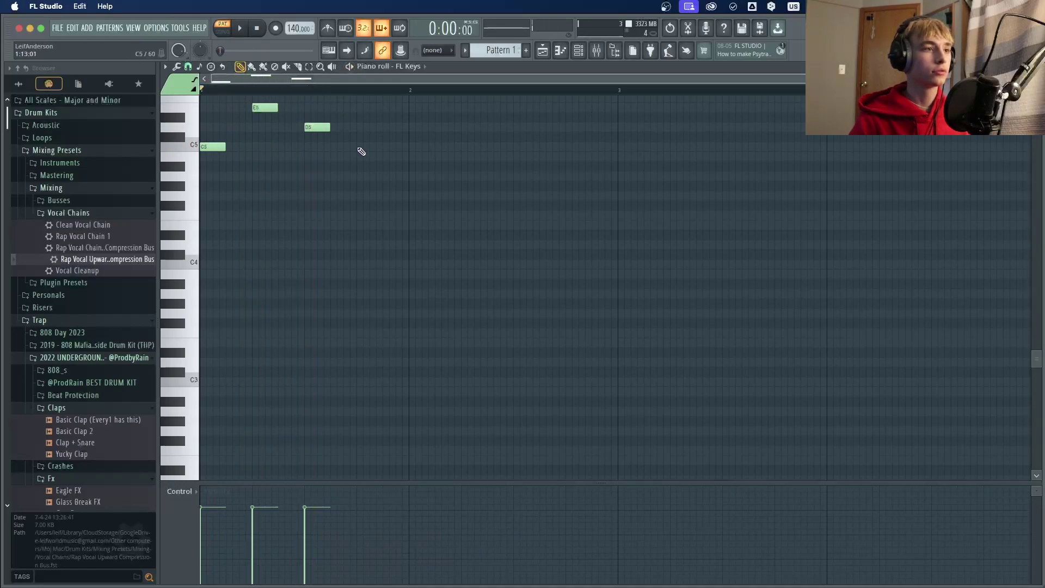
Continue the FL Keys melody with C5 at step 13, B4 at the start of bar 2 and E4 at its step 5, and play it.
click(361, 147)
click(412, 157)
drag(410, 160, 408, 157)
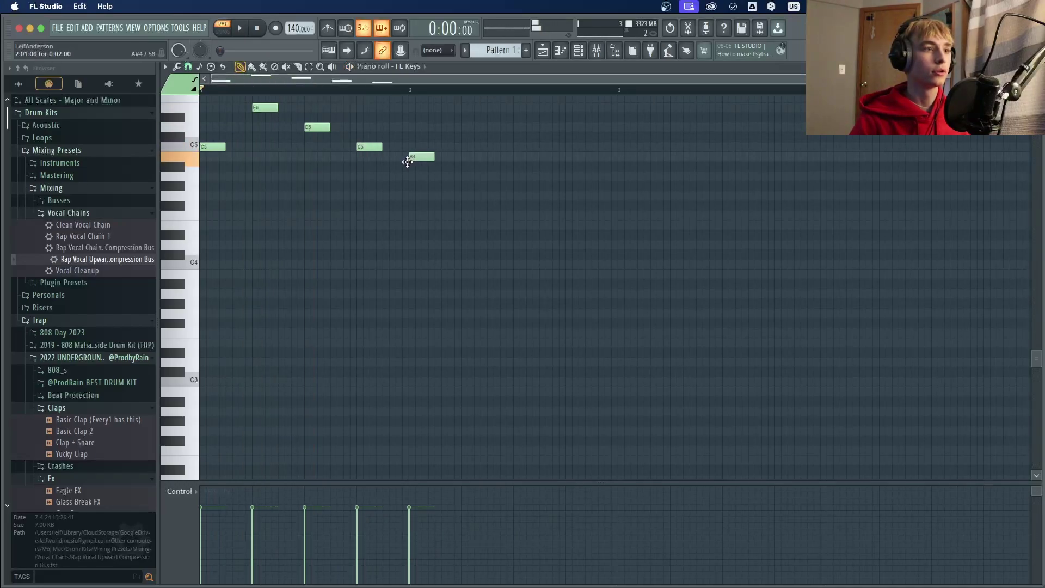
drag(465, 198, 462, 234)
key(space)
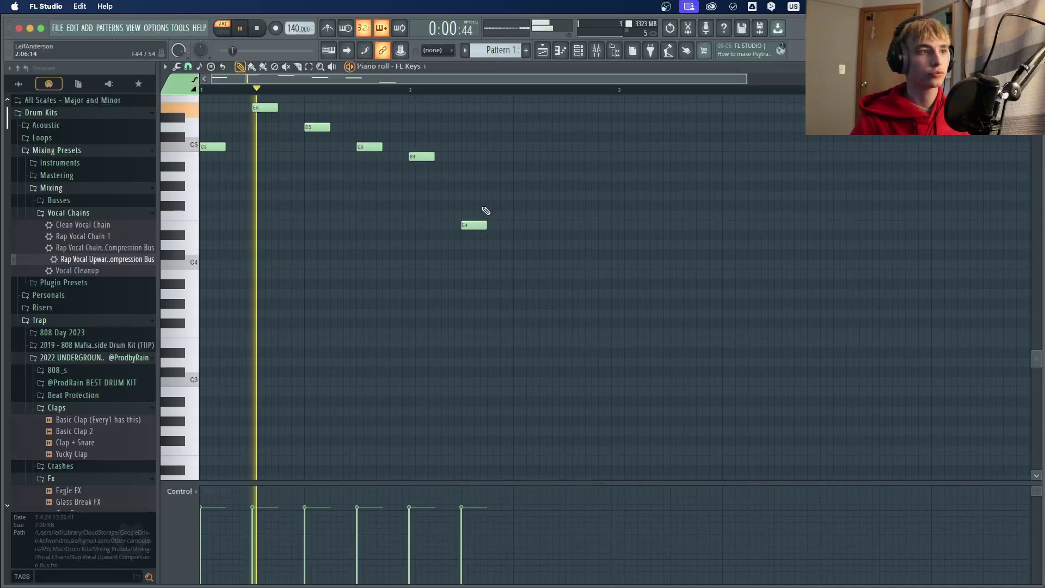
key(space)
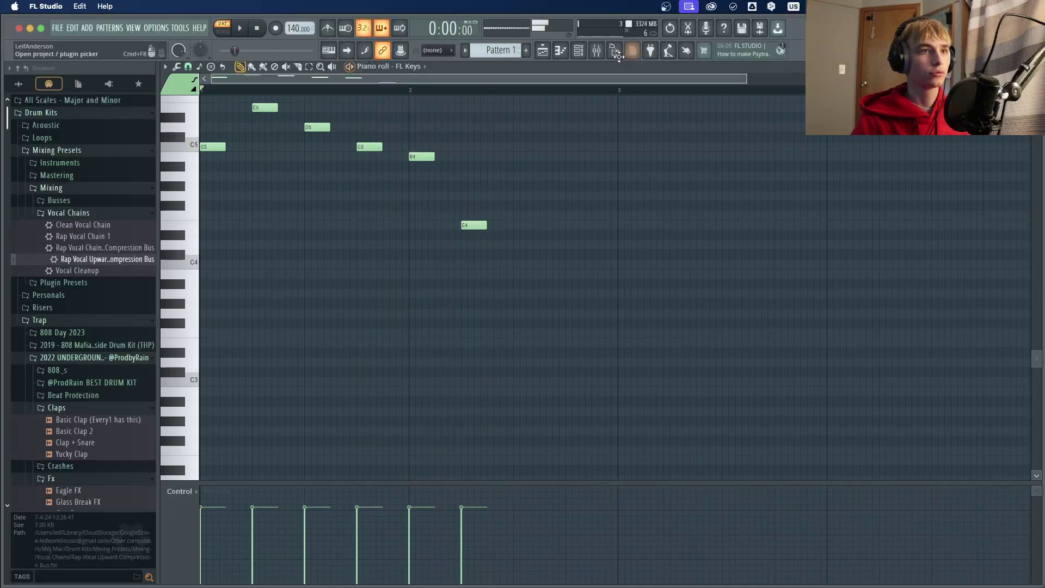
Layer two further FL Keys channels with countermelody notes, giving FL Keys #3 a long A4 and a long G4 in bar 1.
key(F6)
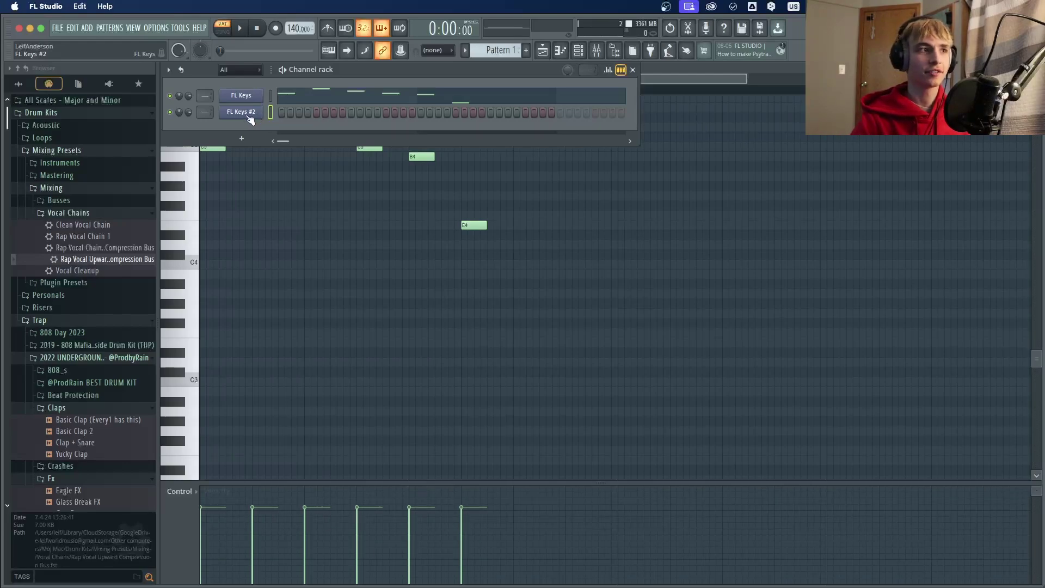
key(F7)
click(212, 185)
drag(201, 185, 305, 196)
key(space)
key(space)
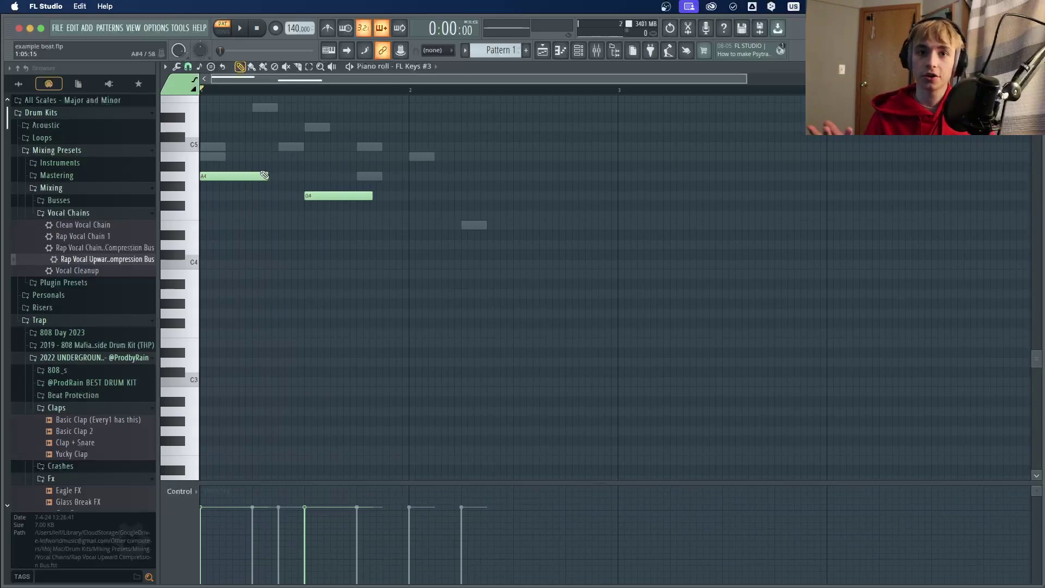
Extend the FL Keys #3 part with a higher long note toward bar 2 and play back the layered melodies.
key(space)
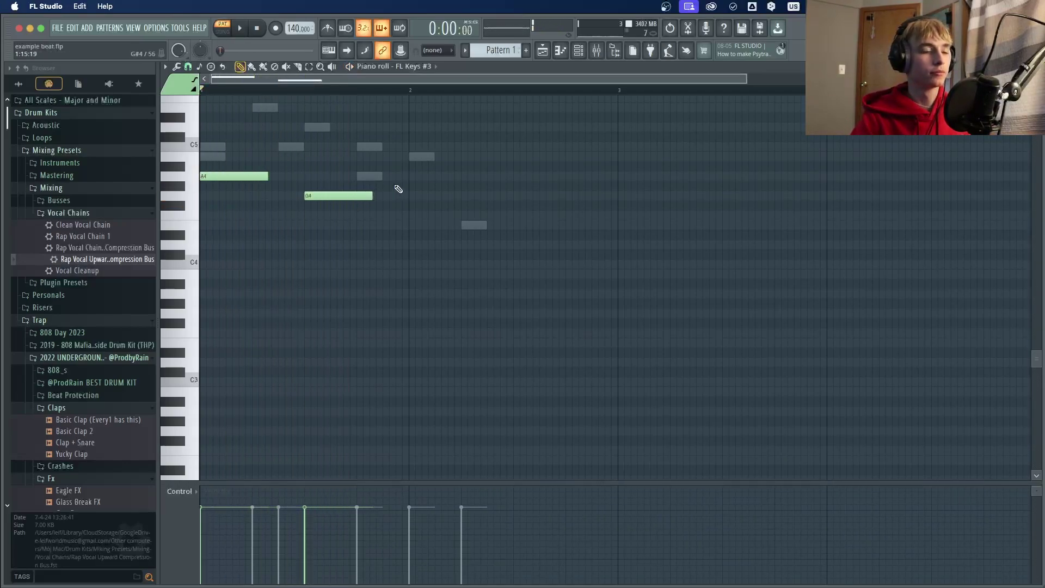
drag(410, 157, 412, 148)
key(space)
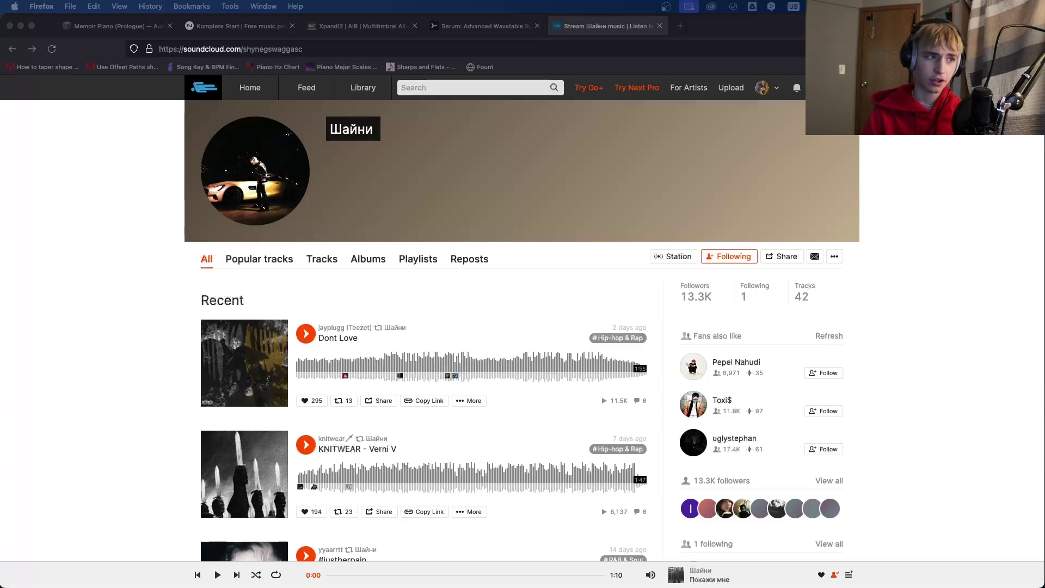
Switch to Firefox, return to the producer's SoundCloud profile and listen to the track Fukit from about 0:15.
click(11, 48)
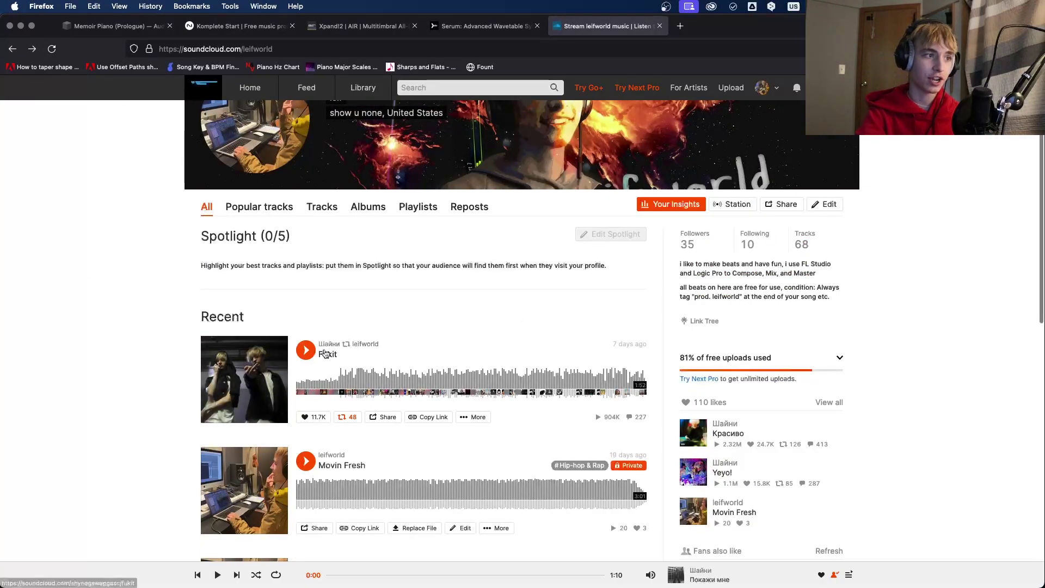
mouse_move(318, 352)
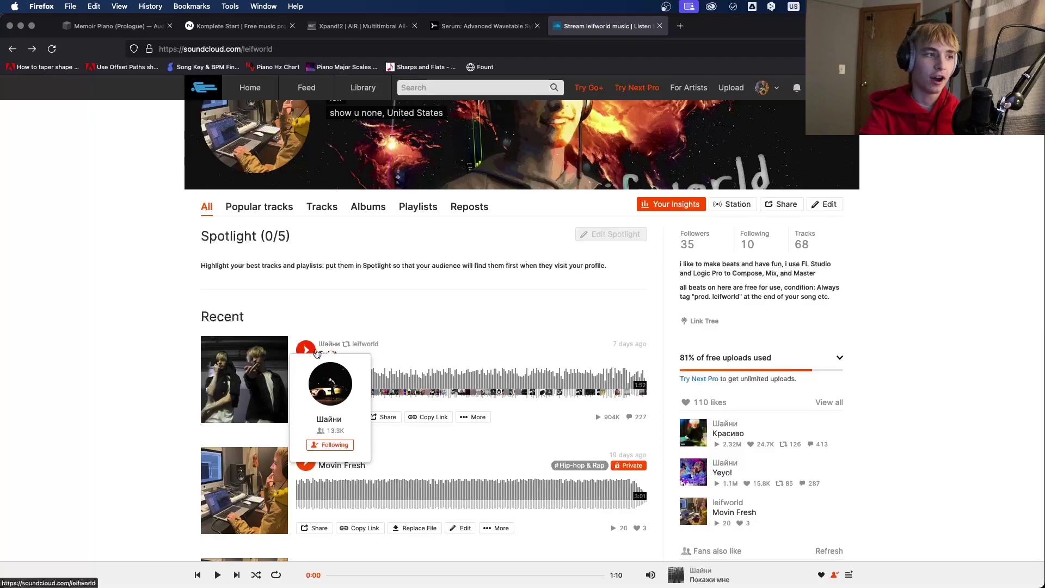
click(306, 350)
click(342, 383)
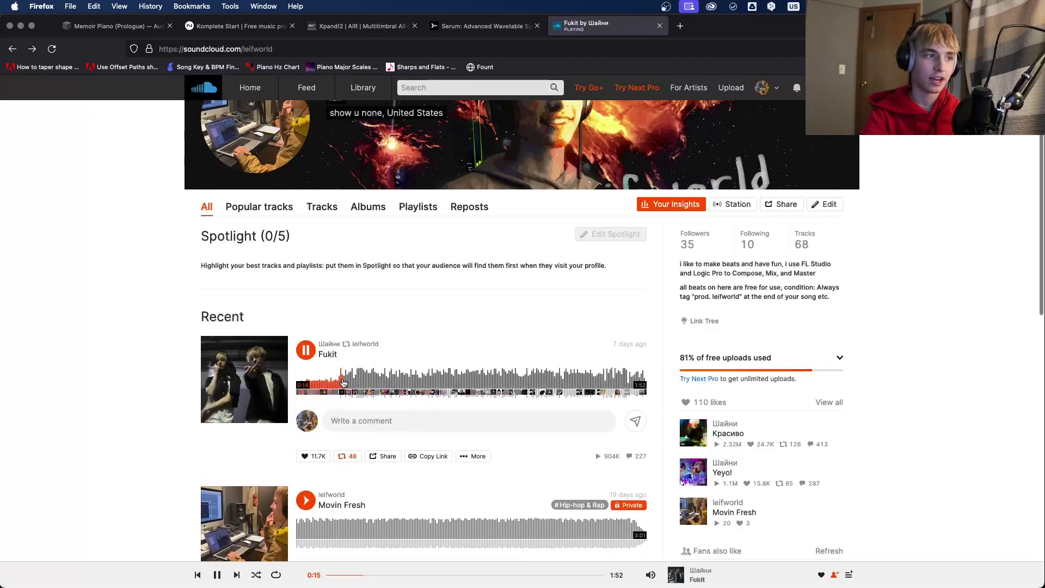
click(307, 351)
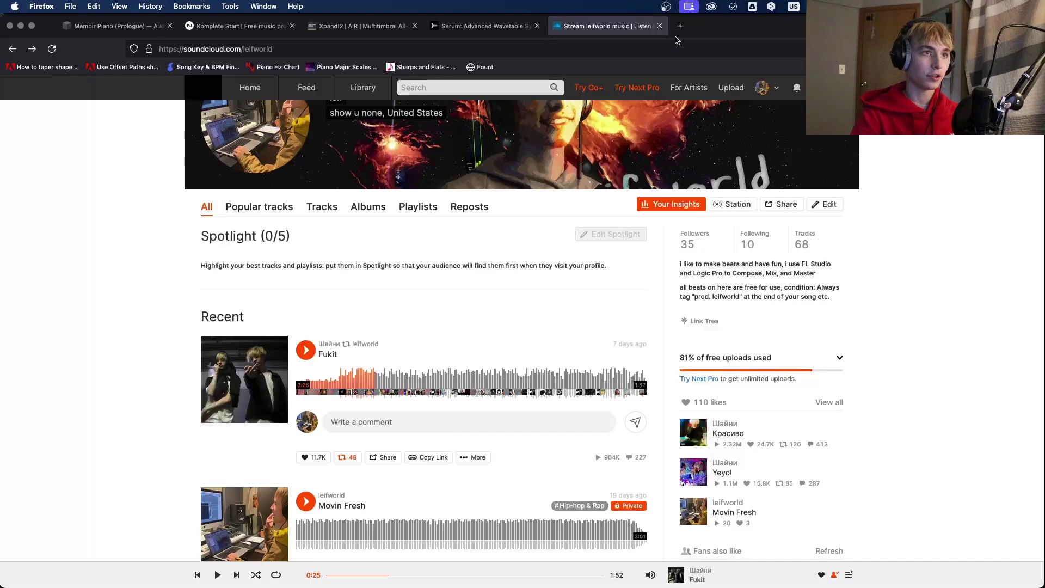
key(super+t)
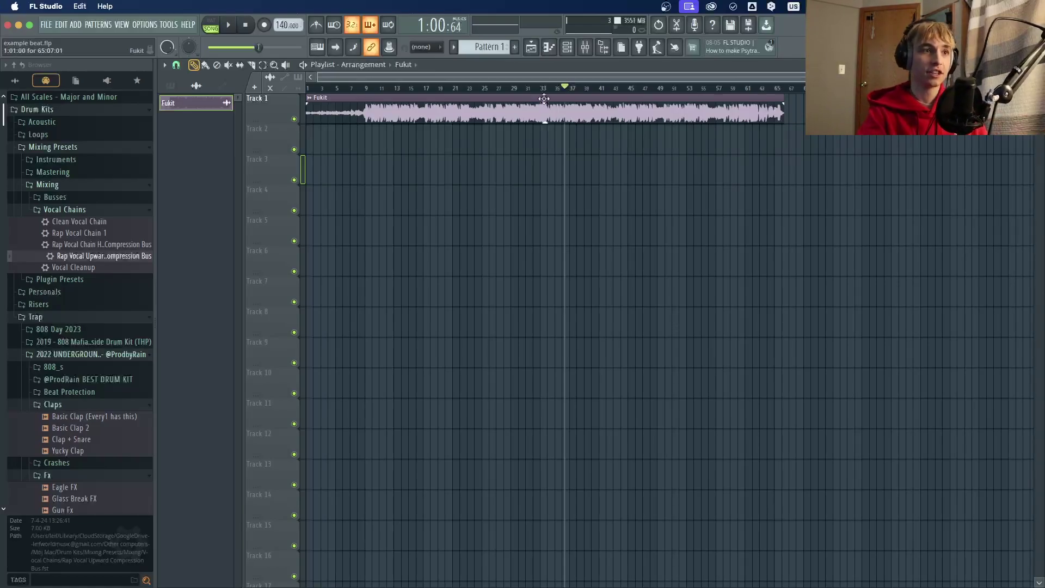
Switch to FL Studio, set the Channel rack filter to All to view the FL Keys channels with Fukit, and return to the Playlist.
key(F6)
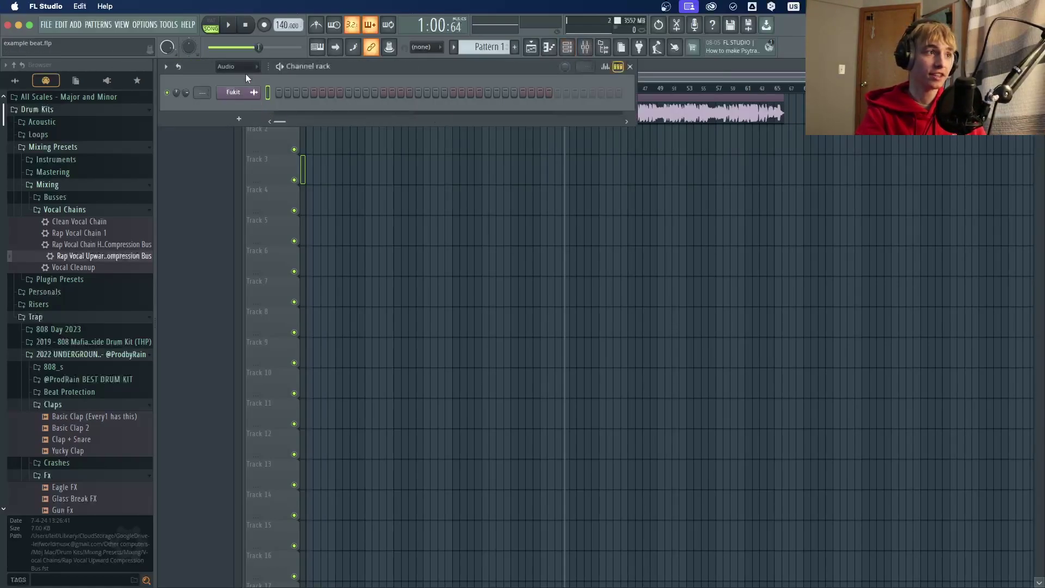
click(239, 67)
click(235, 79)
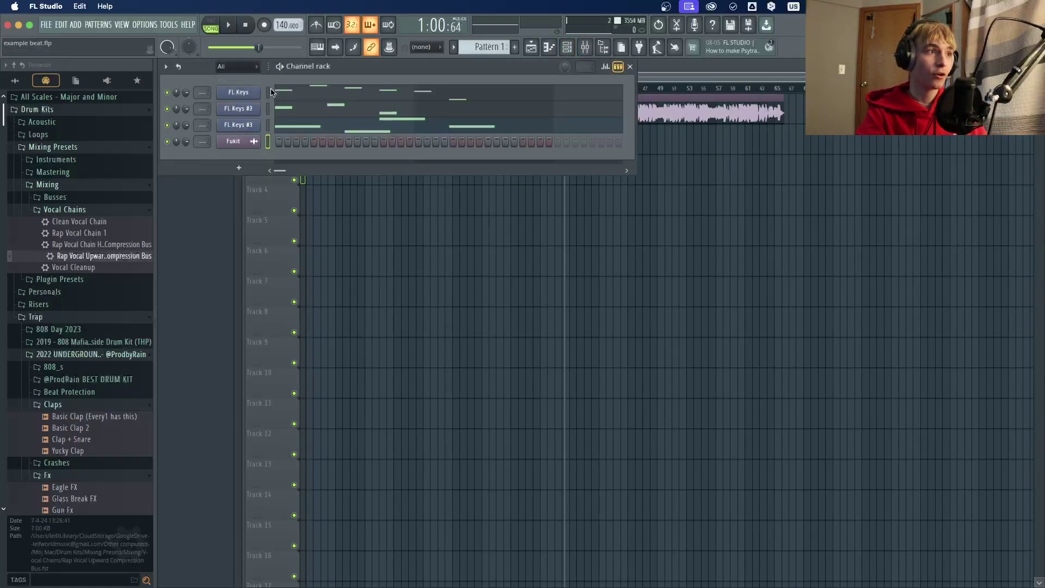
click(631, 66)
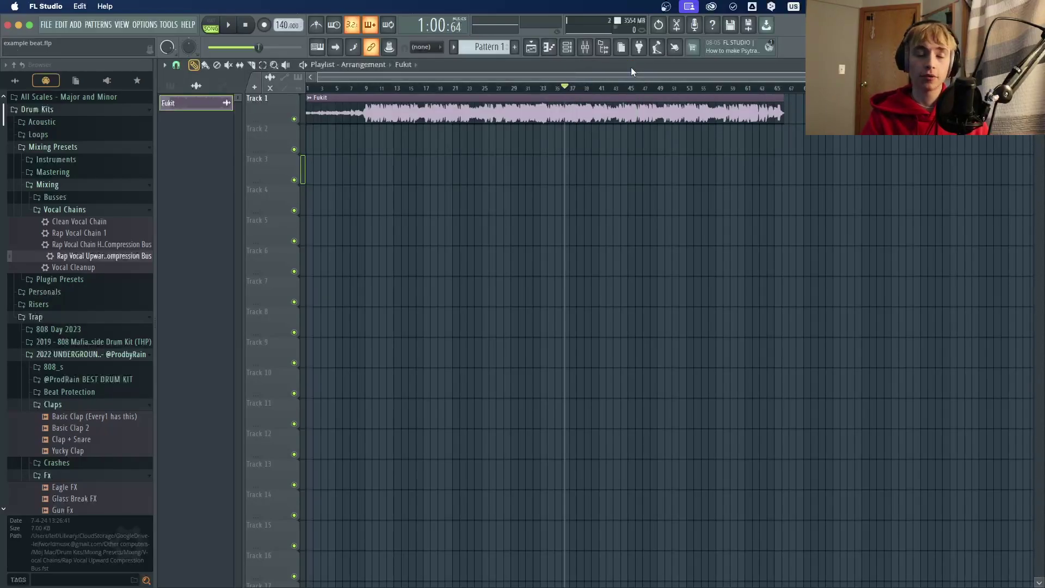
Place Pattern 1 at the start of Track 2 in the Playlist and repeat it to fill bars 1 to 32.
click(170, 86)
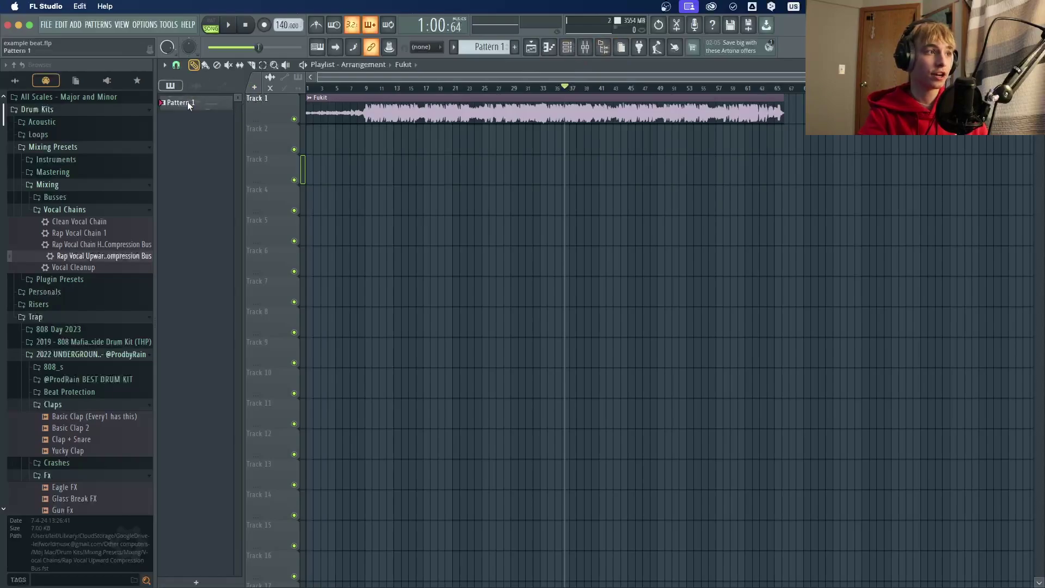
mouse_move(187, 101)
mouse_down()
mouse_move(366, 145)
mouse_move(327, 140)
mouse_move(375, 181)
mouse_up()
click(262, 65)
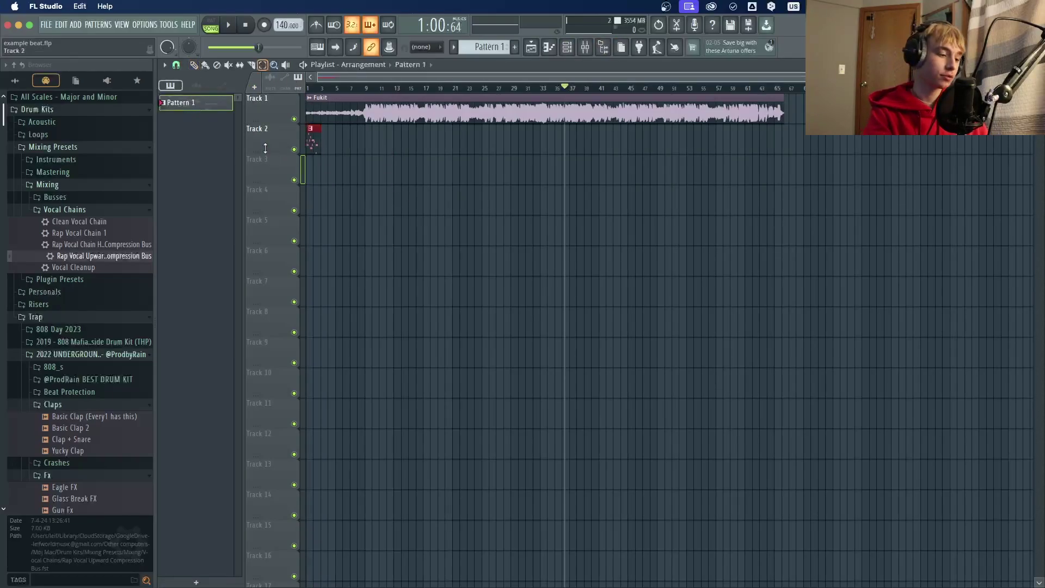
key(ctrl+b)
key(ctrl+b)
key(ctrl+b)
key(ctrl+b)
key(ctrl+b)
key(ctrl+b)
key(ctrl+b)
key(ctrl+b)
key(ctrl+b)
key(ctrl+b)
key(ctrl+b)
key(ctrl+b)
key(ctrl+b)
key(ctrl+b)
key(ctrl+b)
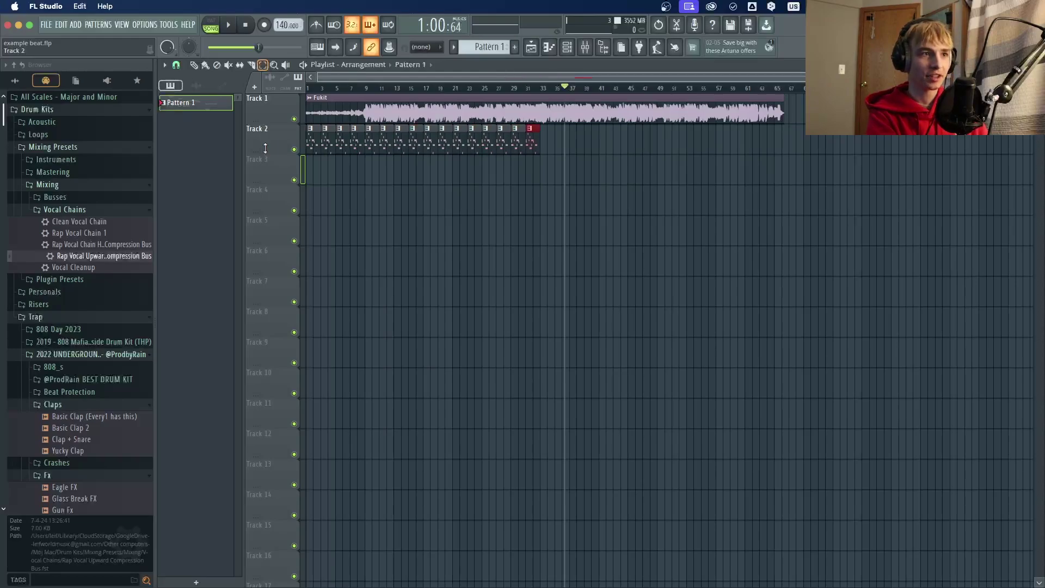
Compare the Fukit audio with the Pattern 1 clips by muting one track at a time and playing from bar 13.
click(295, 149)
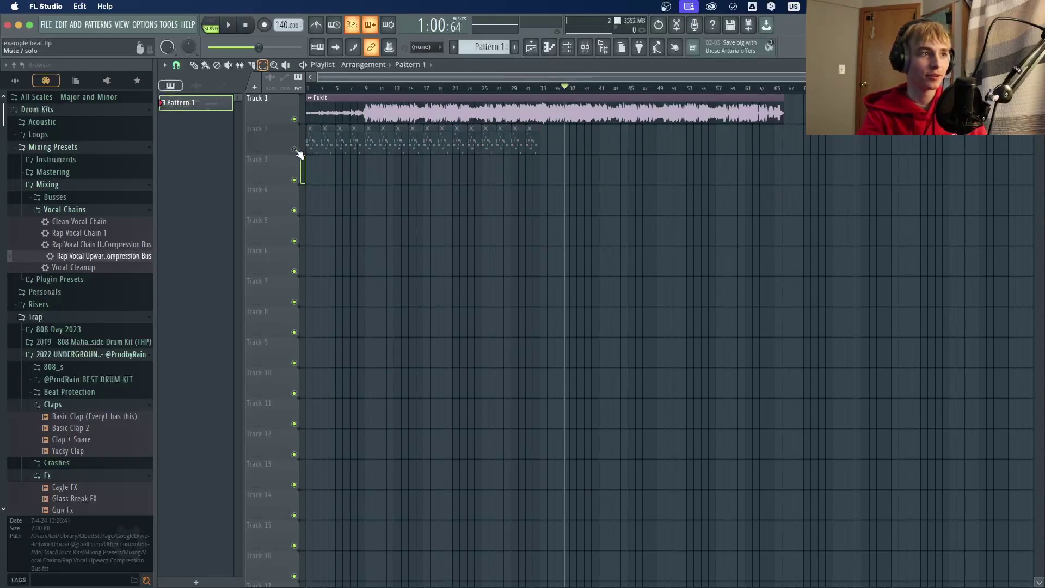
click(193, 65)
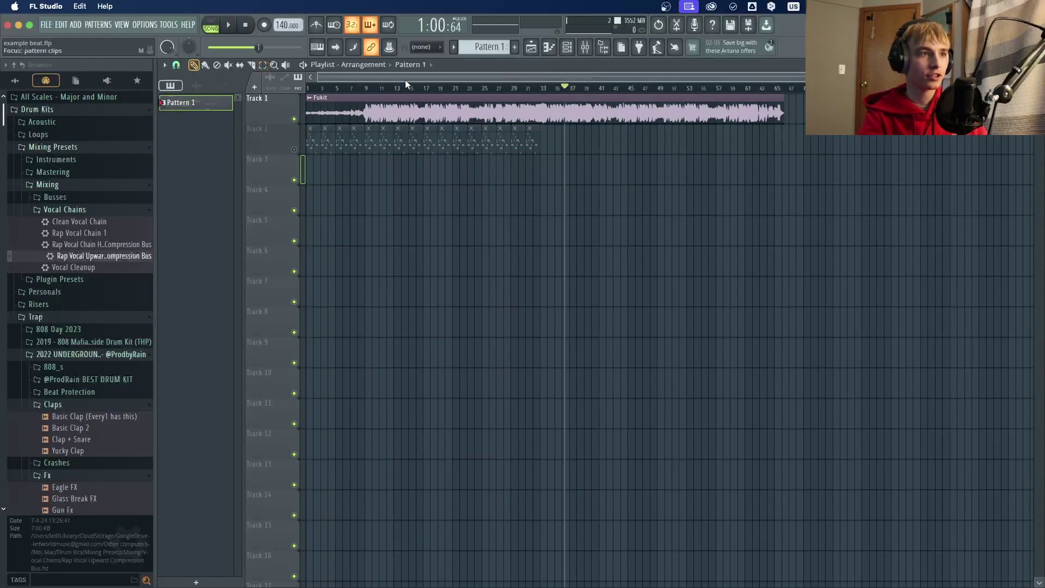
click(397, 87)
key(space)
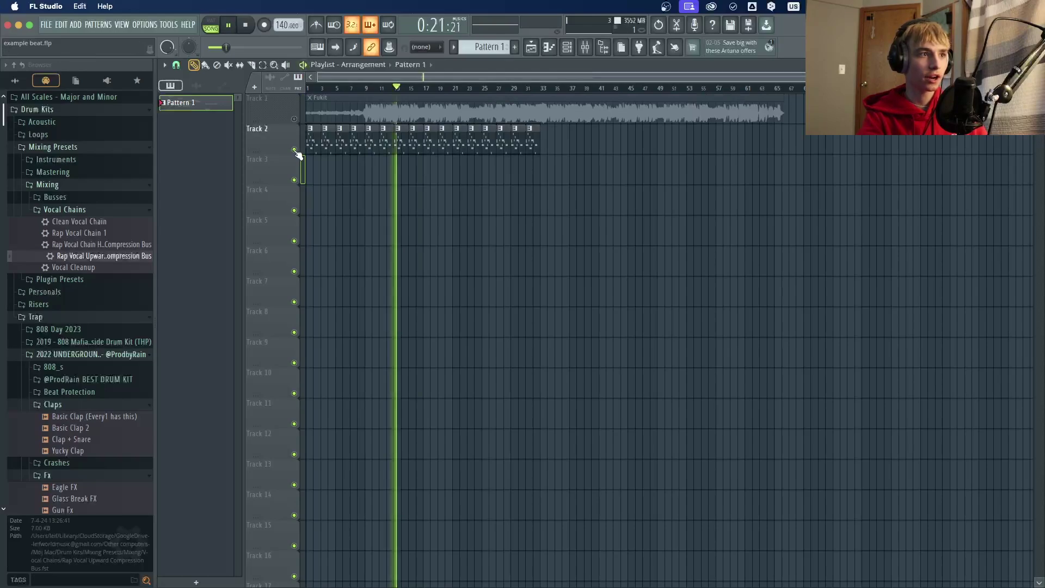
Look over the layered channels in the Channel rack and the inserts in the Mixer, and return to the Playlist.
click(567, 48)
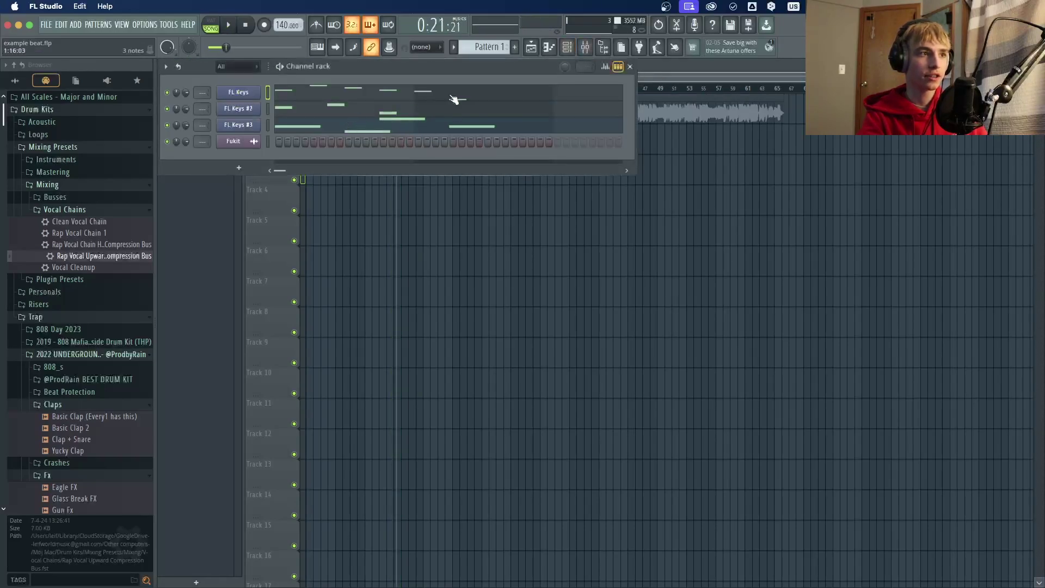
click(586, 48)
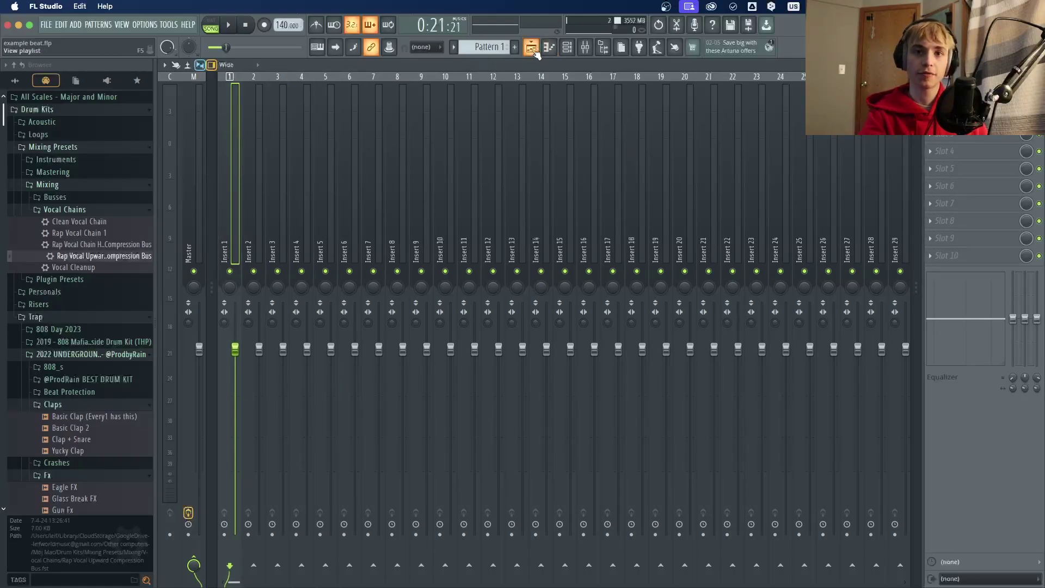
click(574, 54)
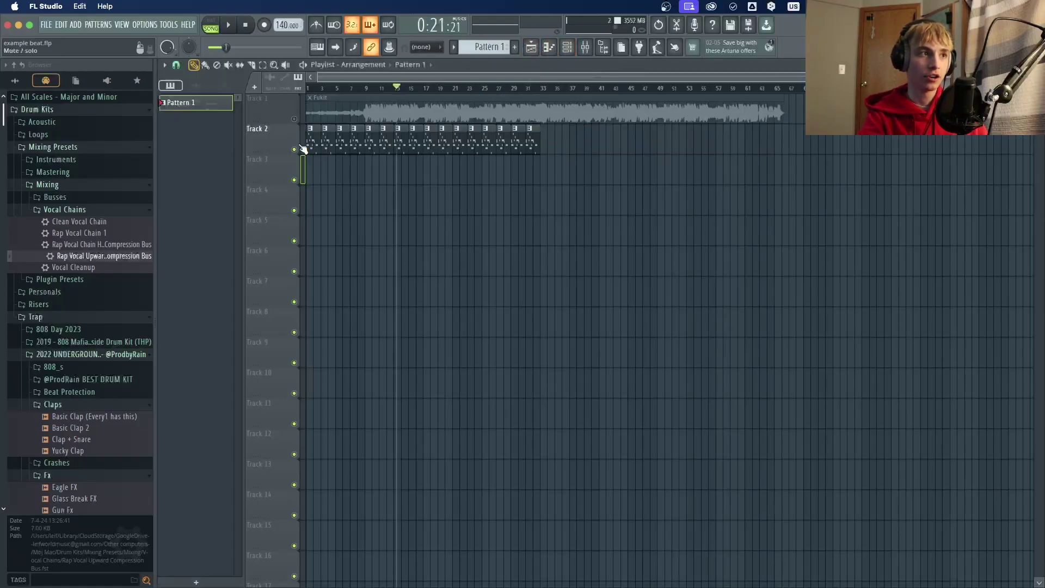
Switch between the Fukit audio on Track 1 and the Pattern 1 clips on Track 2 by toggling their mutes.
click(294, 120)
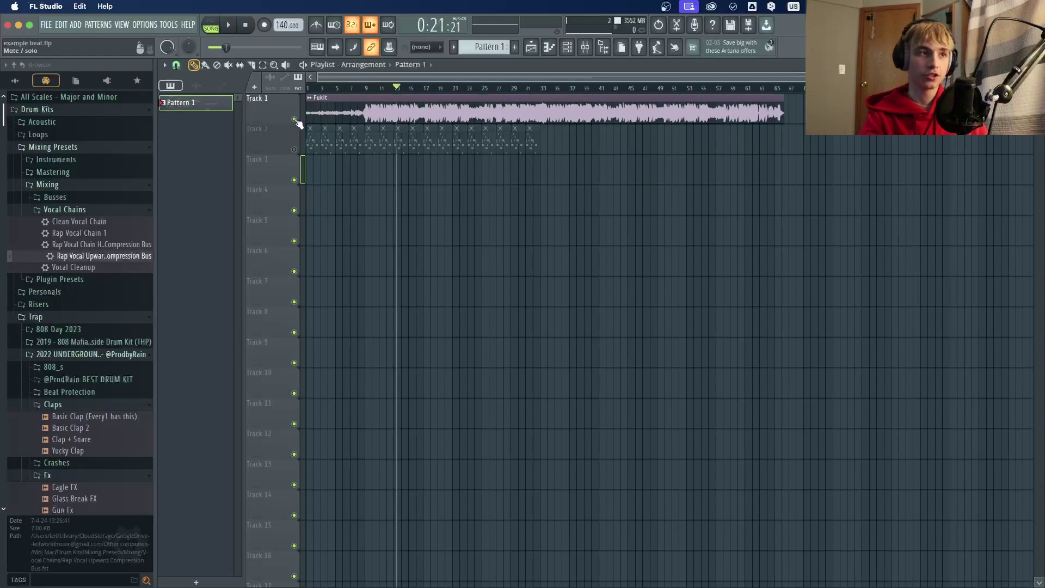
click(295, 119)
click(294, 150)
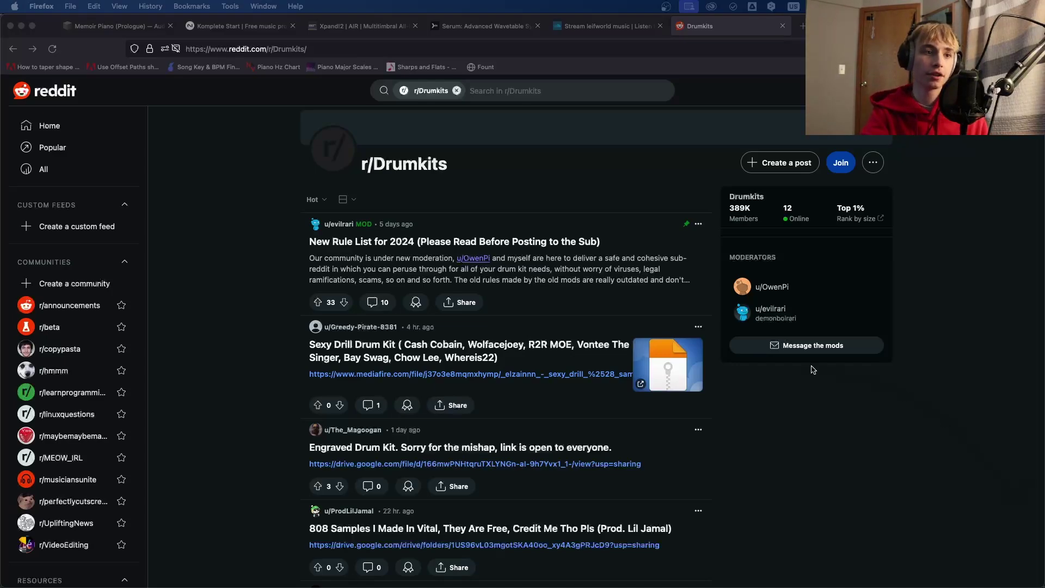
Browse the r/Drumkits subreddit's posts for free drum kit and sample downloads.
scroll(812, 369, down, 4)
scroll(808, 349, down, 3)
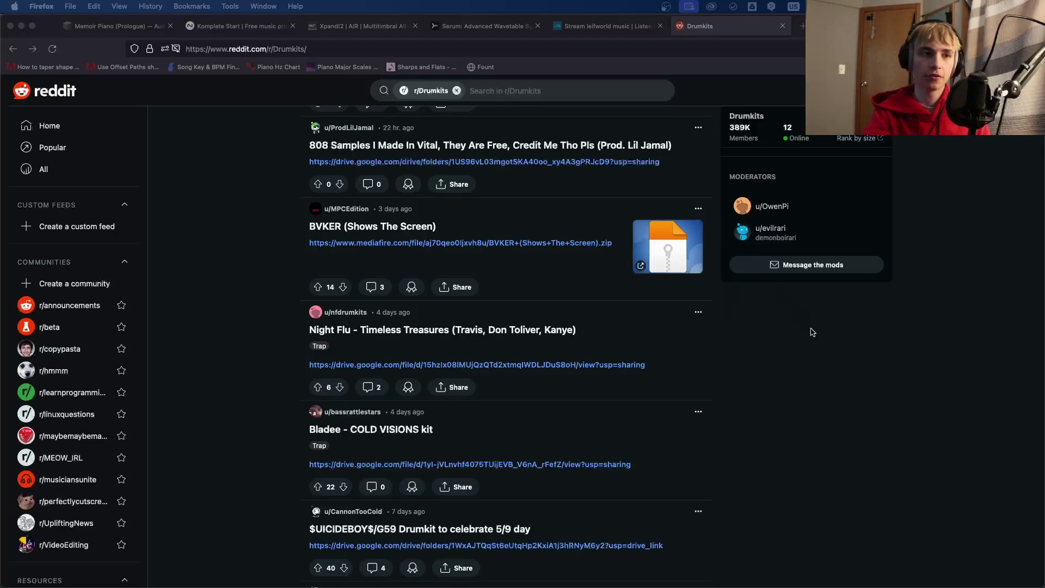
scroll(810, 327, down, 4)
scroll(810, 323, up, 1)
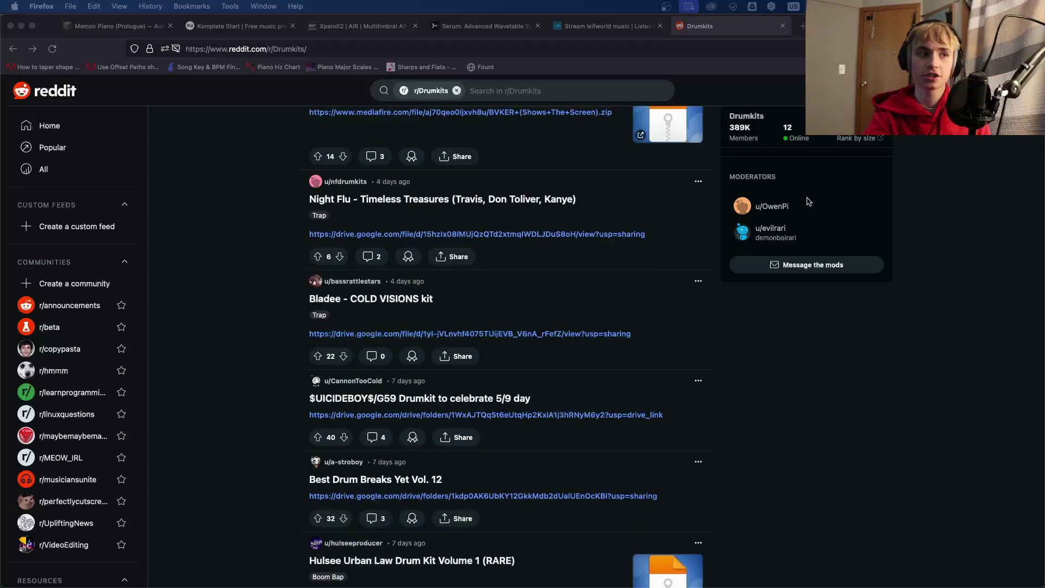
scroll(814, 411, up, 10)
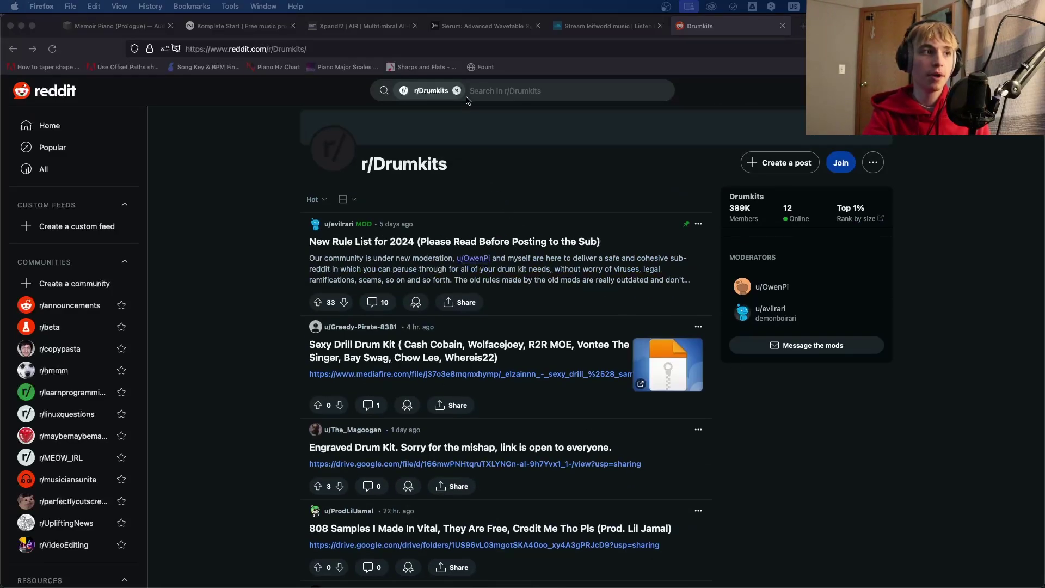
click(508, 90)
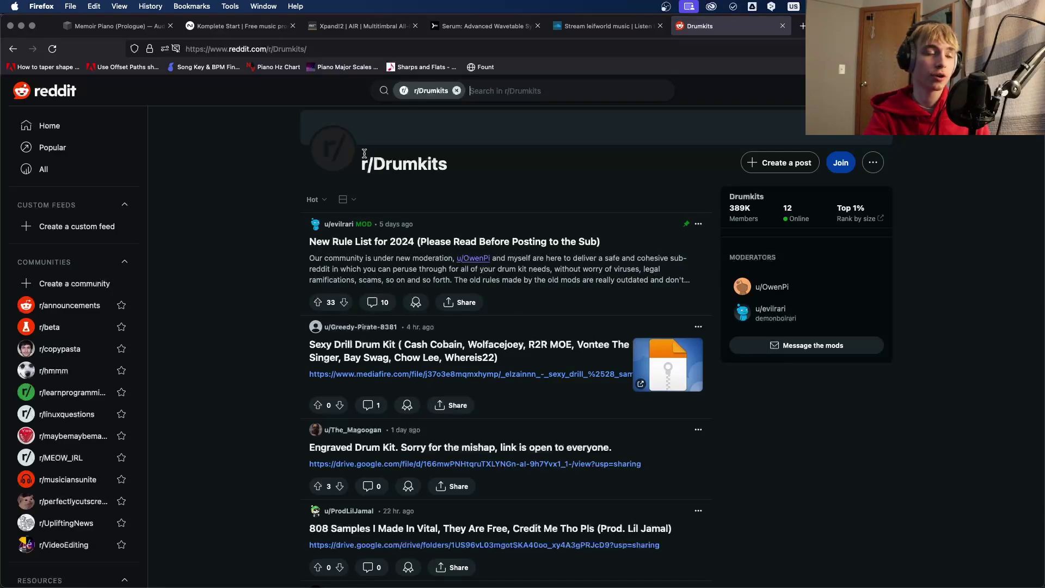
scroll(540, 303, down, 10)
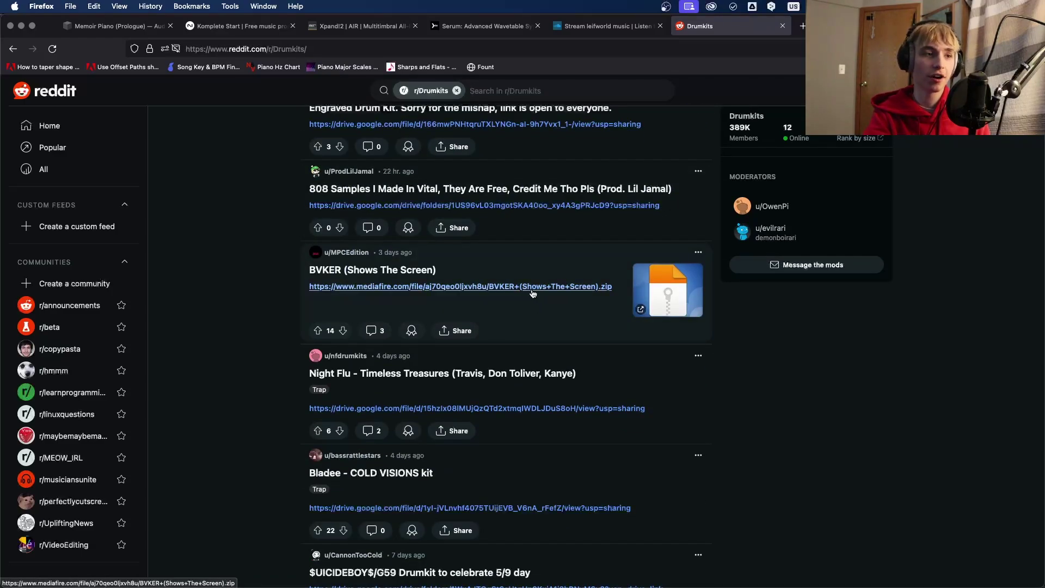
scroll(548, 297, down, 3)
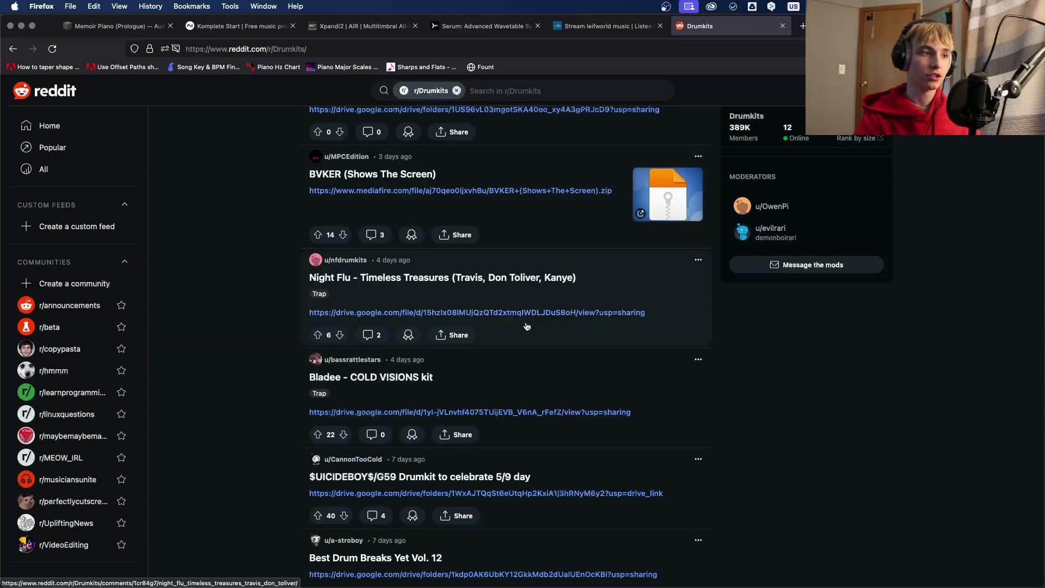
scroll(524, 324, down, 3)
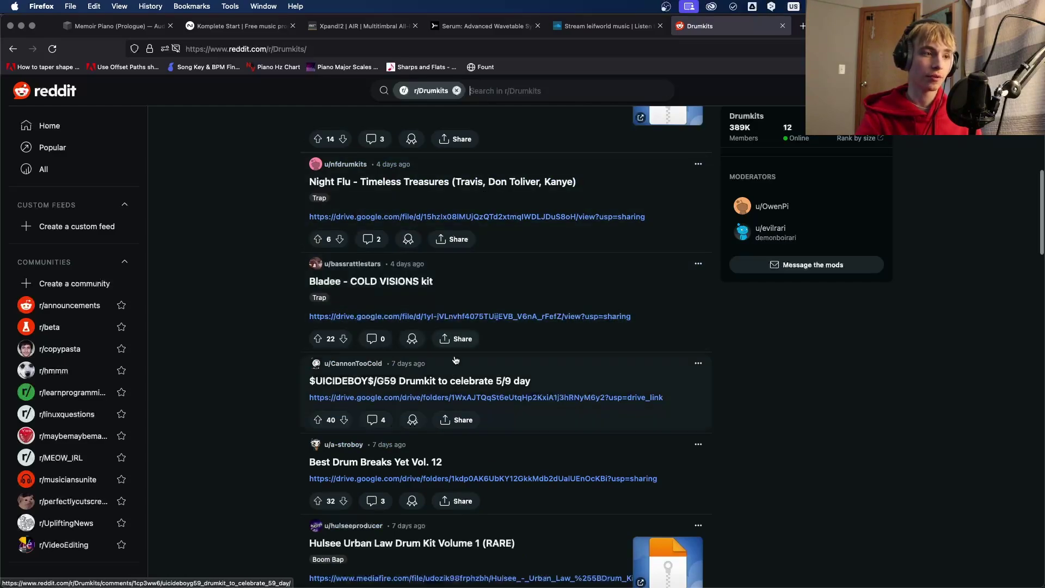
scroll(497, 349, down, 5)
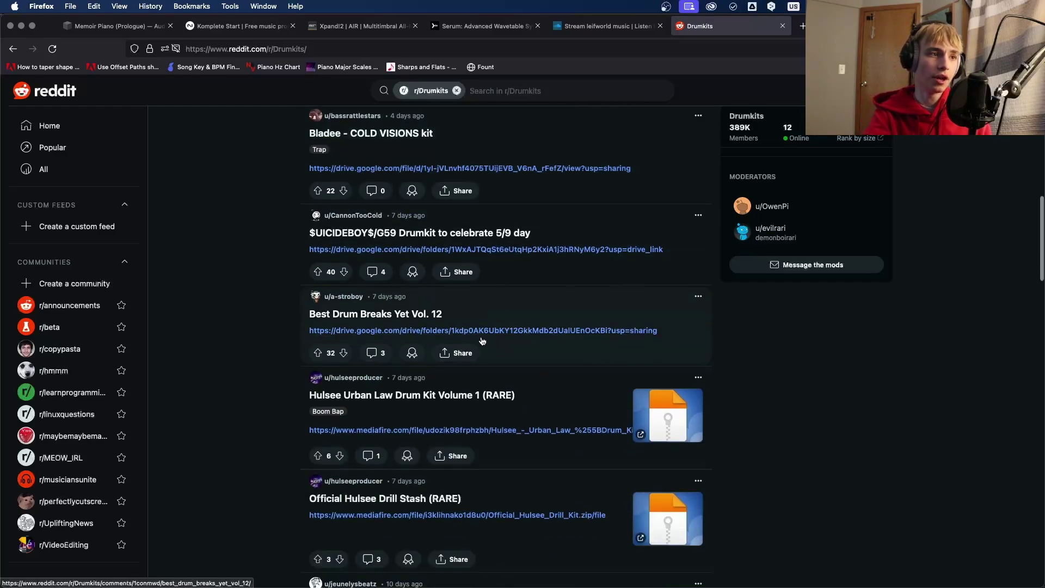
scroll(481, 342, down, 5)
scroll(485, 343, up, 20)
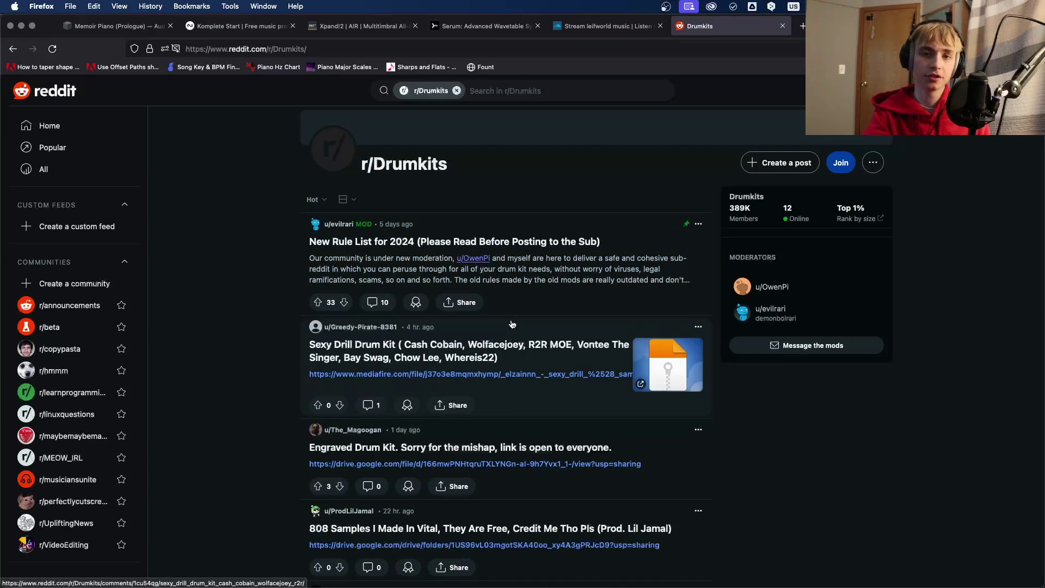
scroll(545, 359, down, 18)
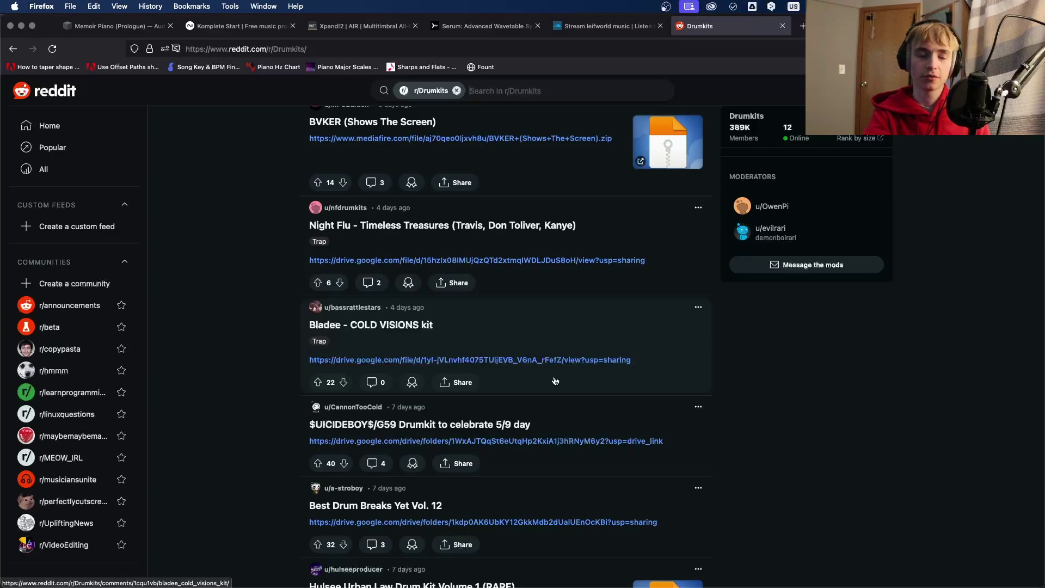
scroll(555, 380, down, 5)
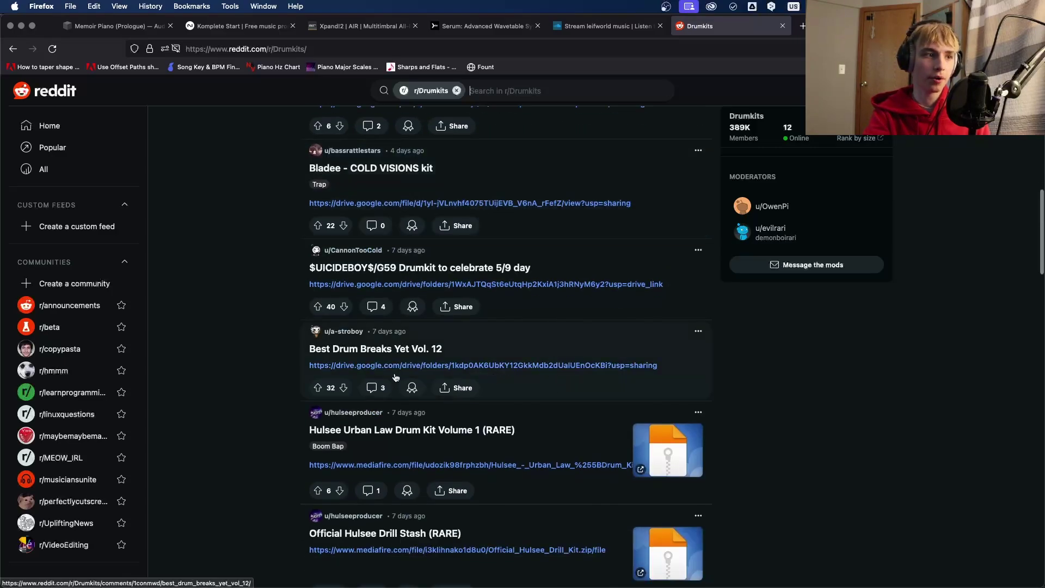
scroll(362, 353, down, 8)
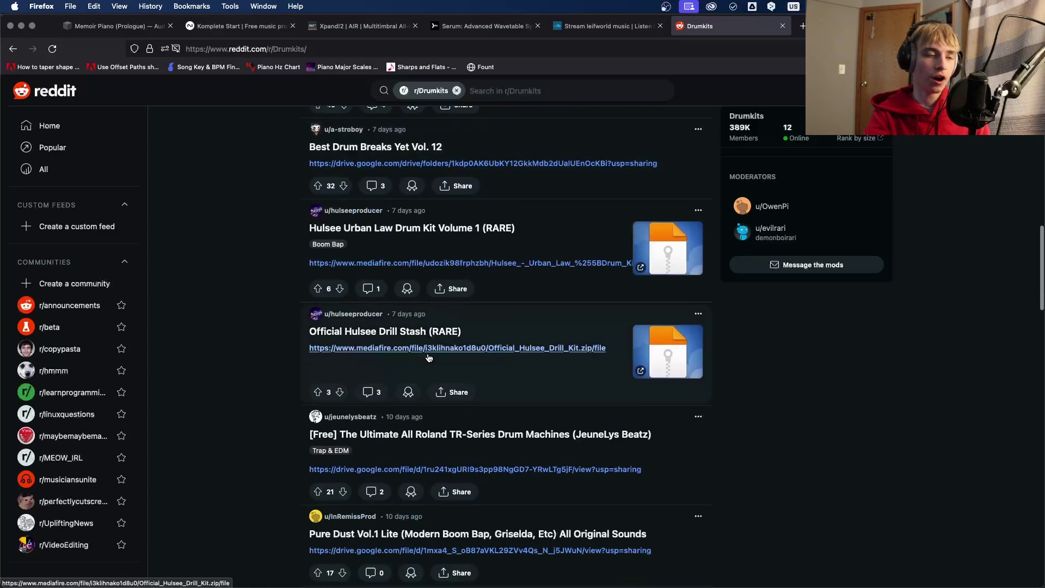
scroll(433, 358, up, 15)
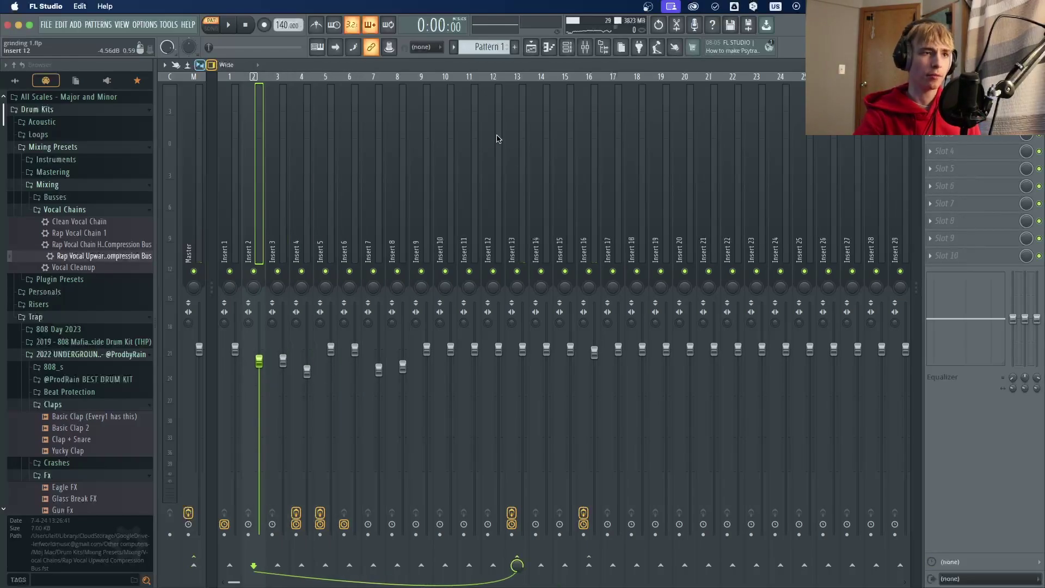
Place a Pattern 1 clip at bar 1 of Track 1 in the Playlist and play it.
click(533, 49)
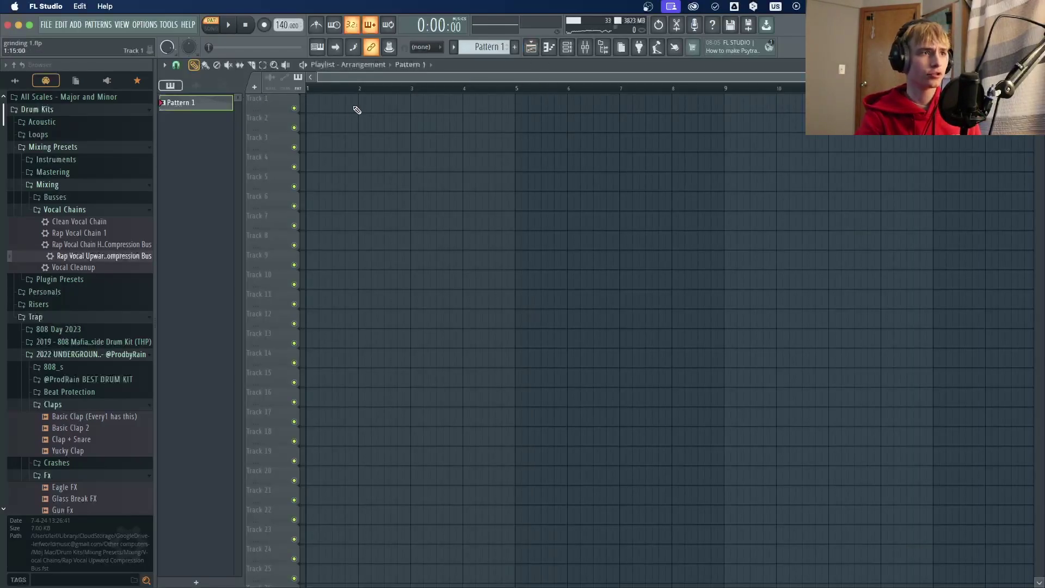
drag(355, 105, 308, 105)
click(262, 65)
drag(440, 133, 397, 111)
key(space)
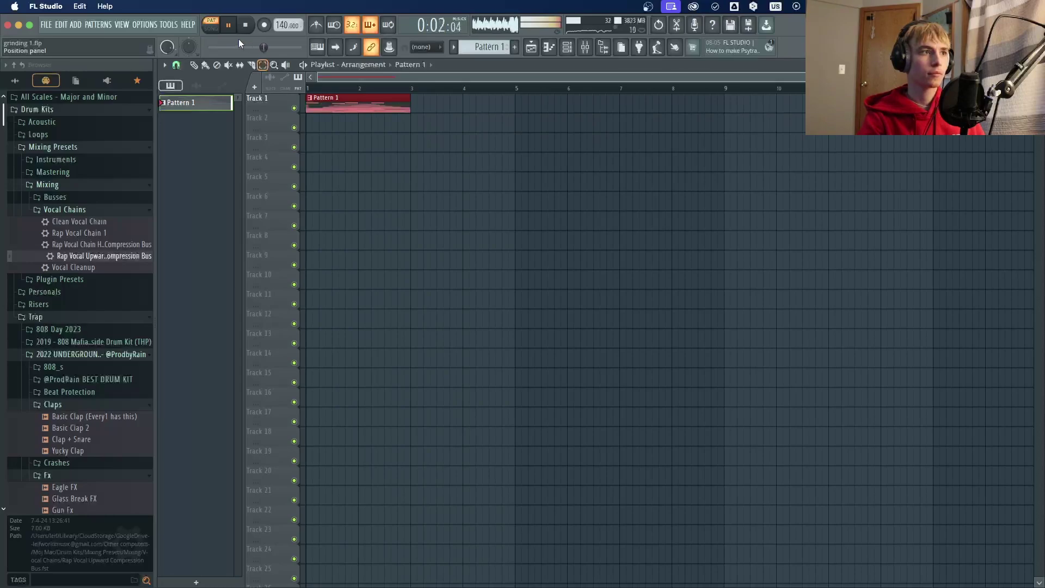
key(space)
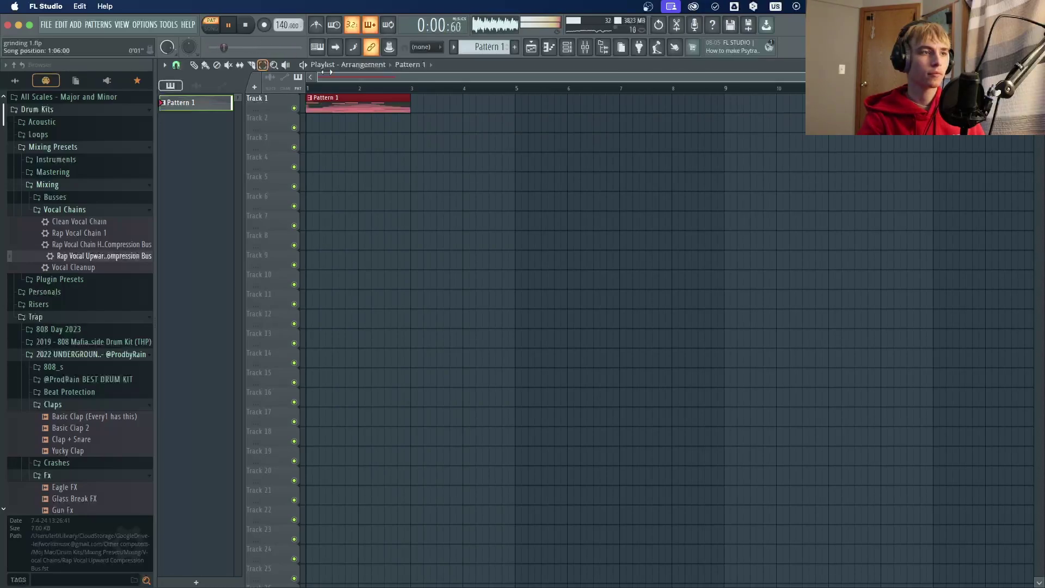
Select the Pattern 1 clip on Track 1 and duplicate it repeatedly to fill bars 1 to 36.
drag(466, 164, 307, 95)
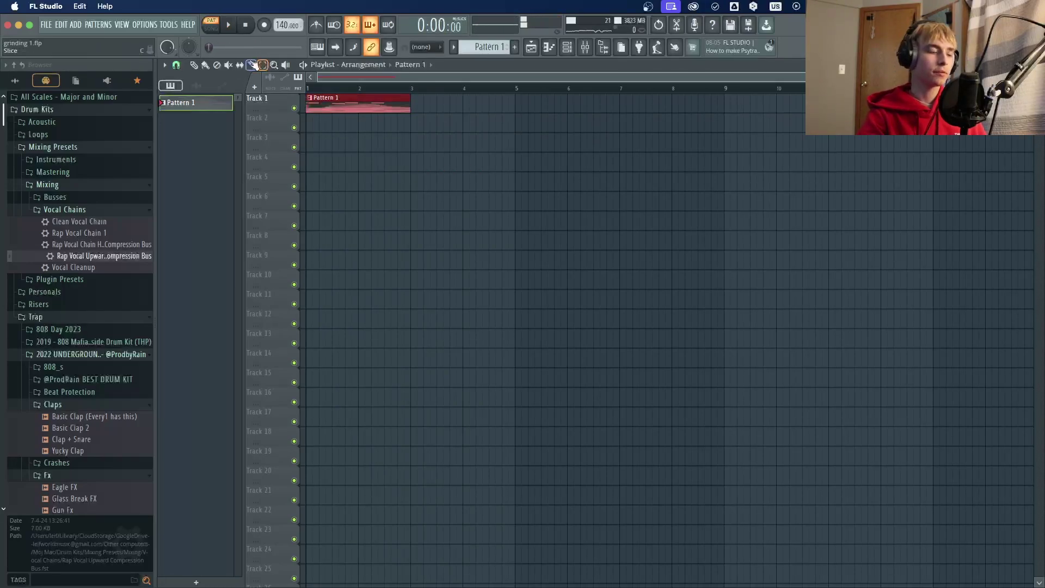
key(ctrl+b)
key(ctrl+b)
key(ctrl+b)
key(ctrl+b)
key(ctrl+b)
key(ctrl+b)
key(ctrl+b)
key(ctrl+b)
key(ctrl+b)
key(ctrl+b)
key(ctrl+b)
key(ctrl+b)
key(ctrl+b)
key(ctrl+b)
key(ctrl+b)
key(ctrl+b)
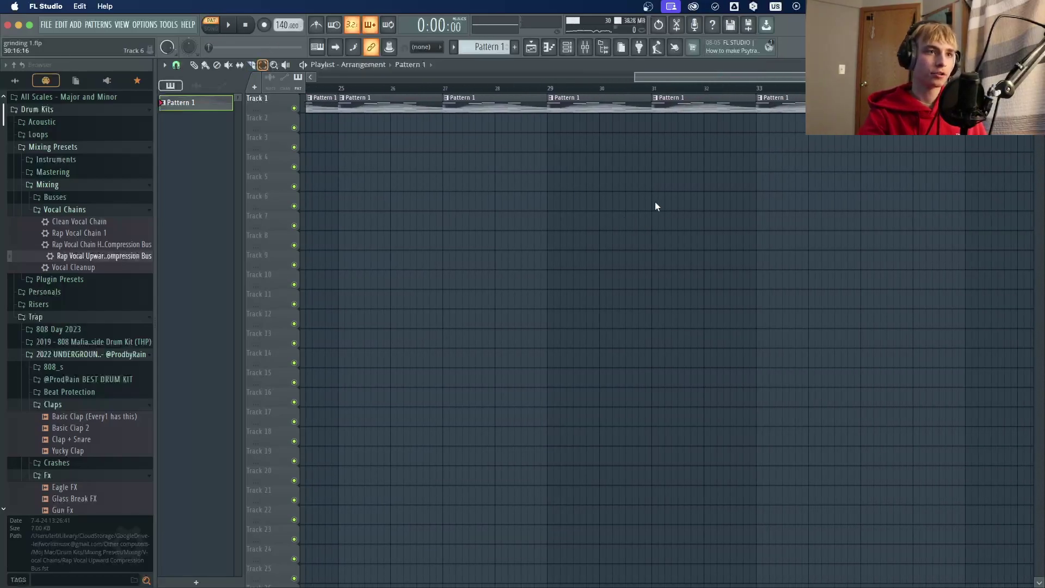
drag(723, 77, 195, 66)
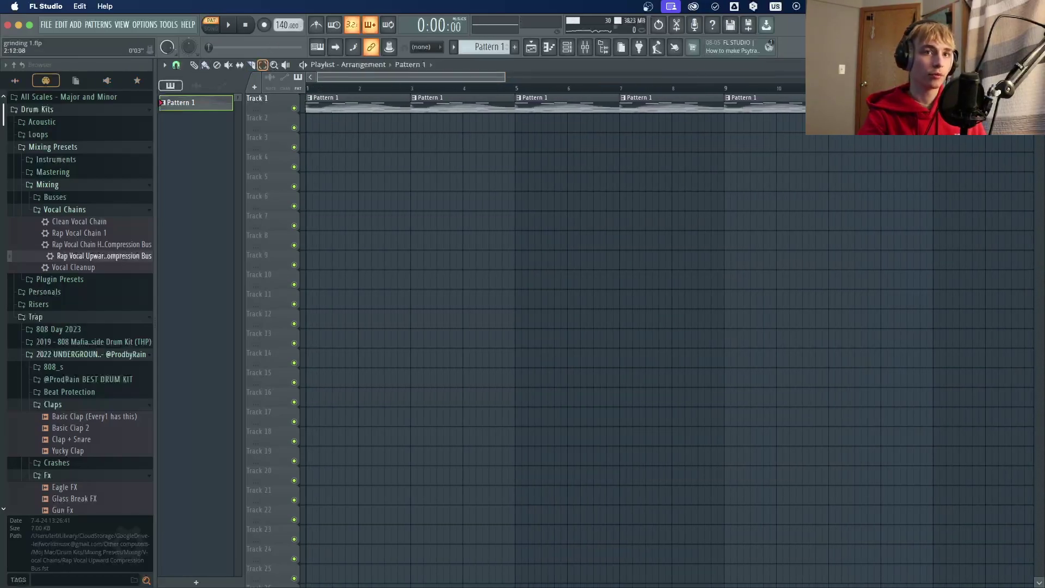
scroll(670, 337, up, 5)
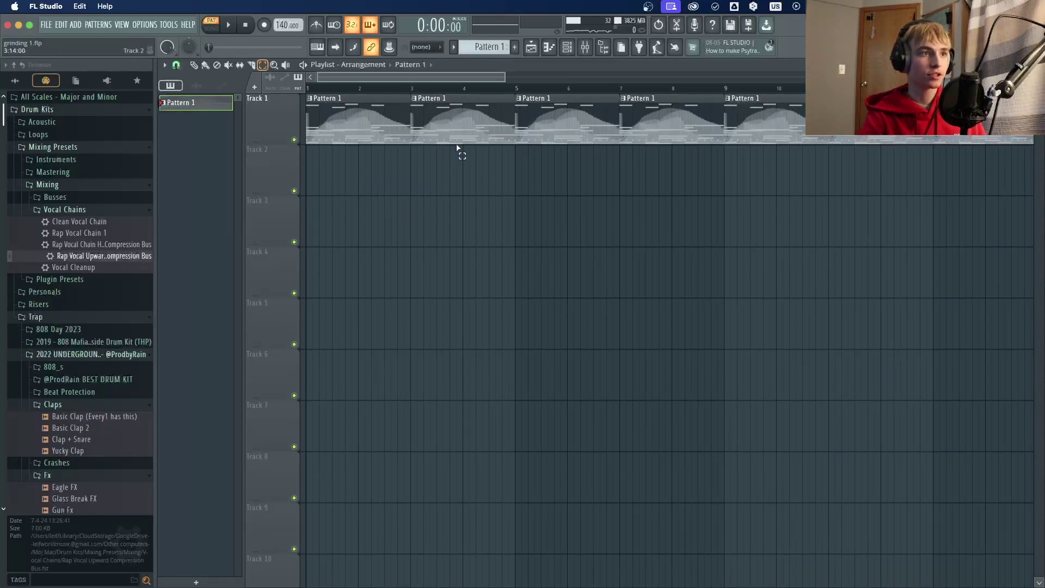
drag(499, 79, 805, 78)
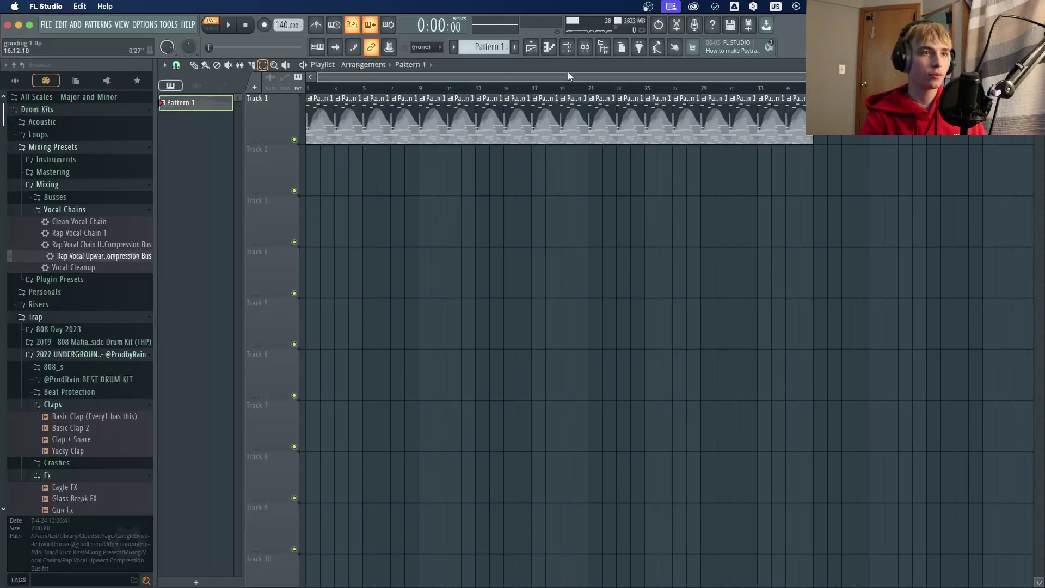
Create an automation clip for the Master track's volume fader in the Mixer.
click(587, 51)
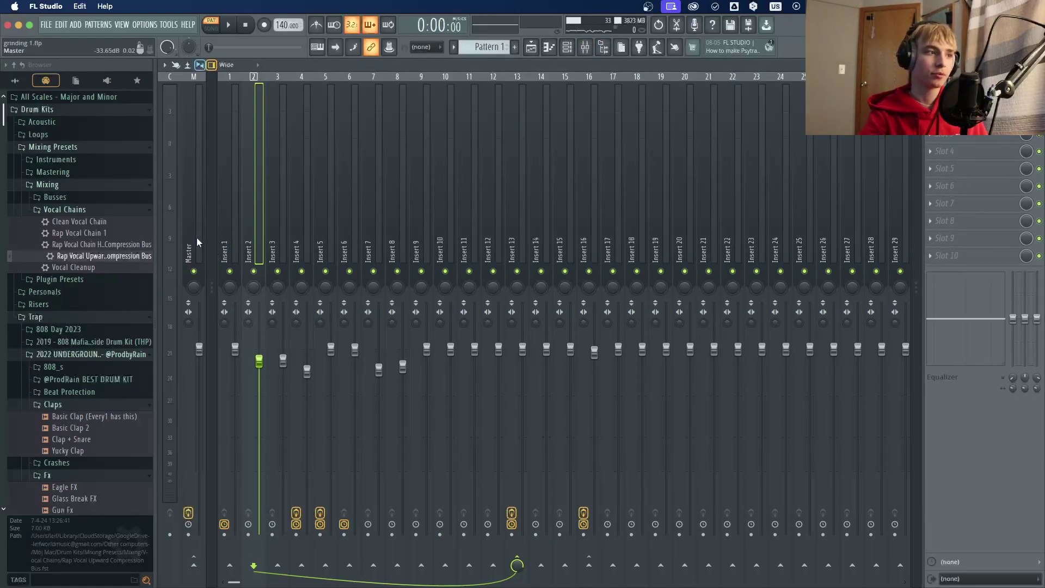
click(194, 341)
right_click(199, 350)
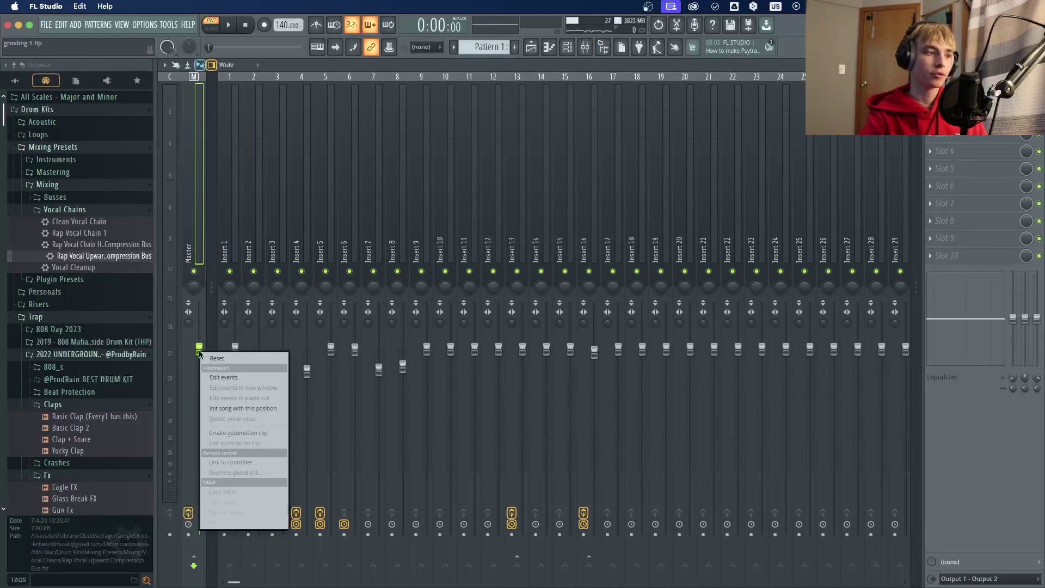
click(262, 434)
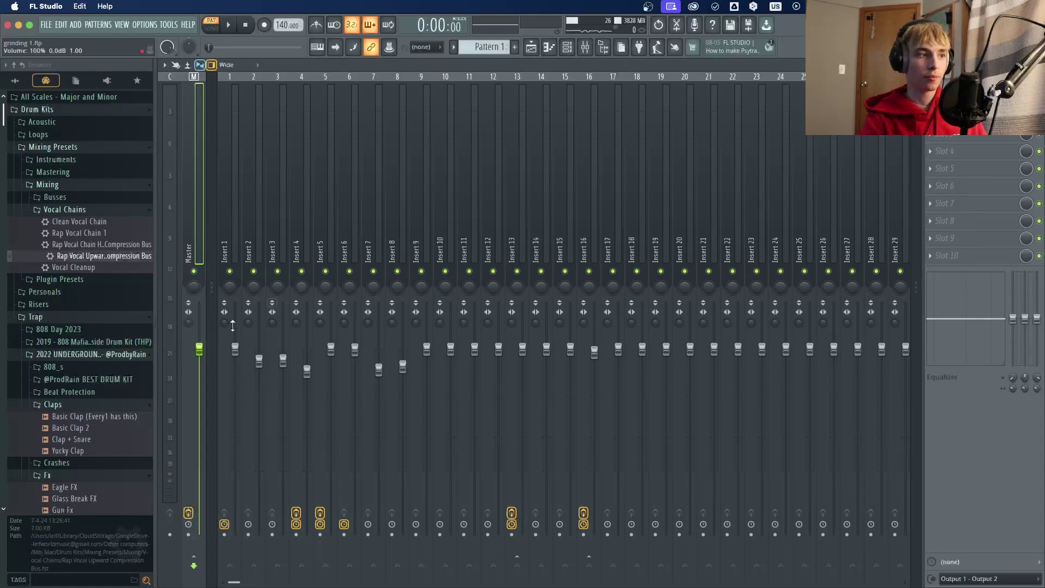
right_click(199, 349)
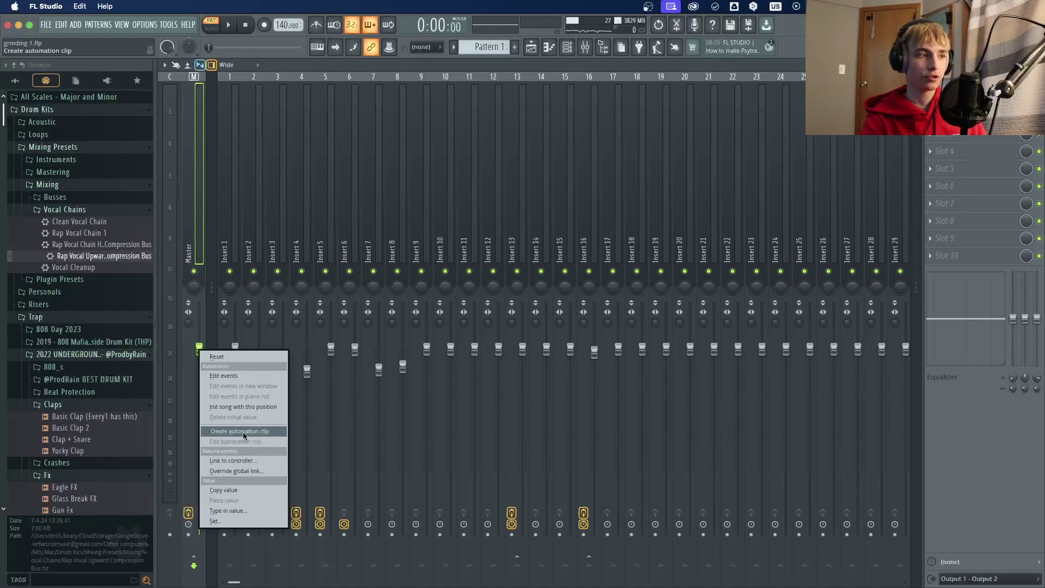
click(244, 434)
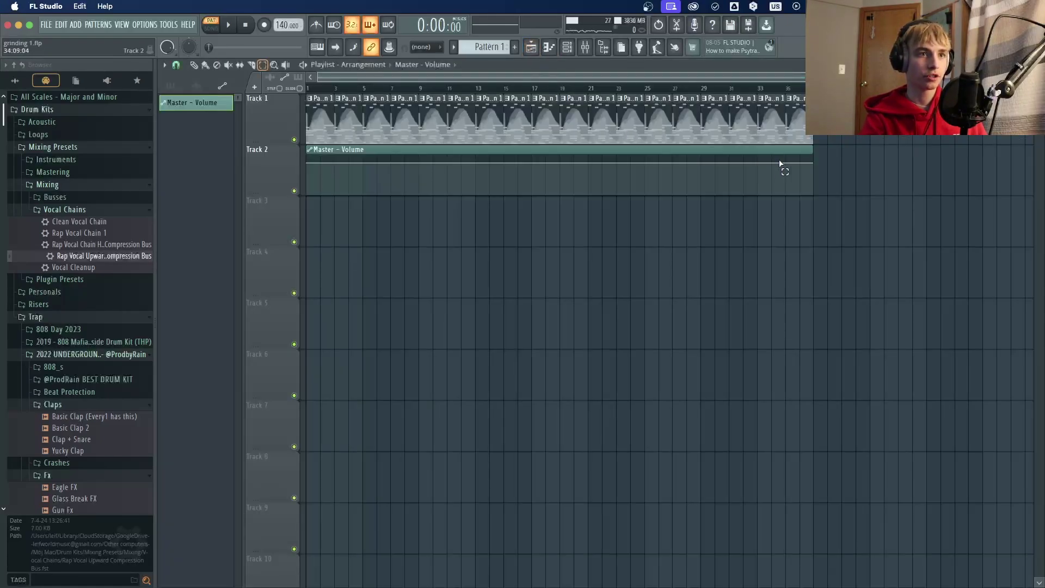
Add a control point at bar 35 of the Master - Volume automation and lower its end point at bar 37 to 0%.
click(193, 65)
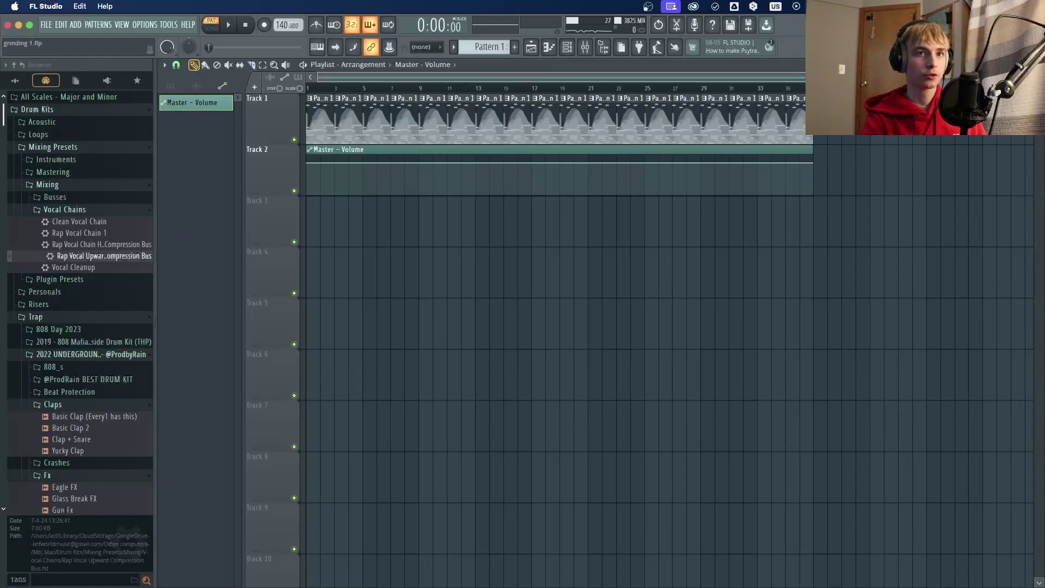
scroll(423, 90, up, 5)
key(space)
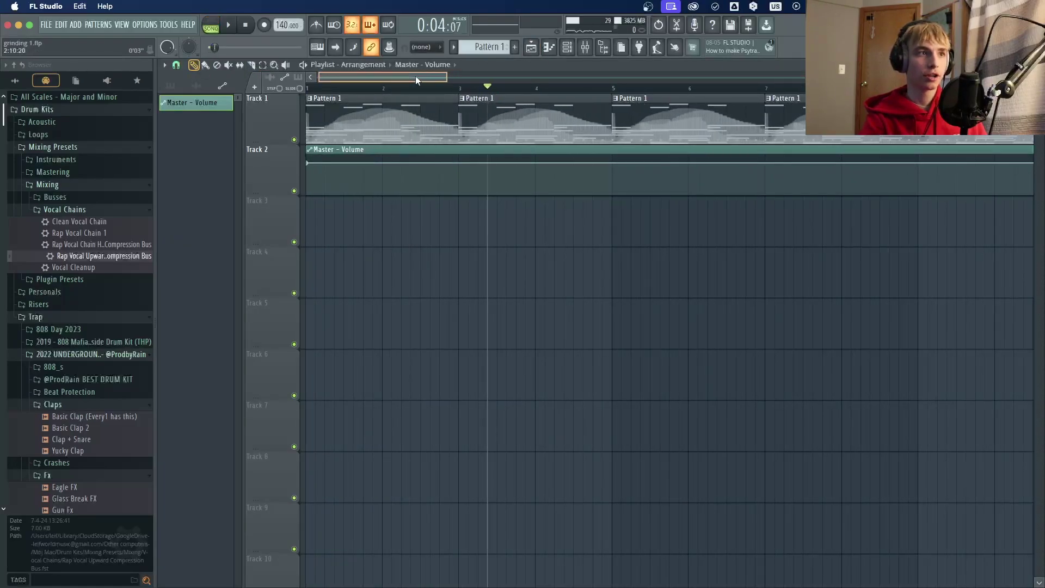
drag(416, 81, 770, 145)
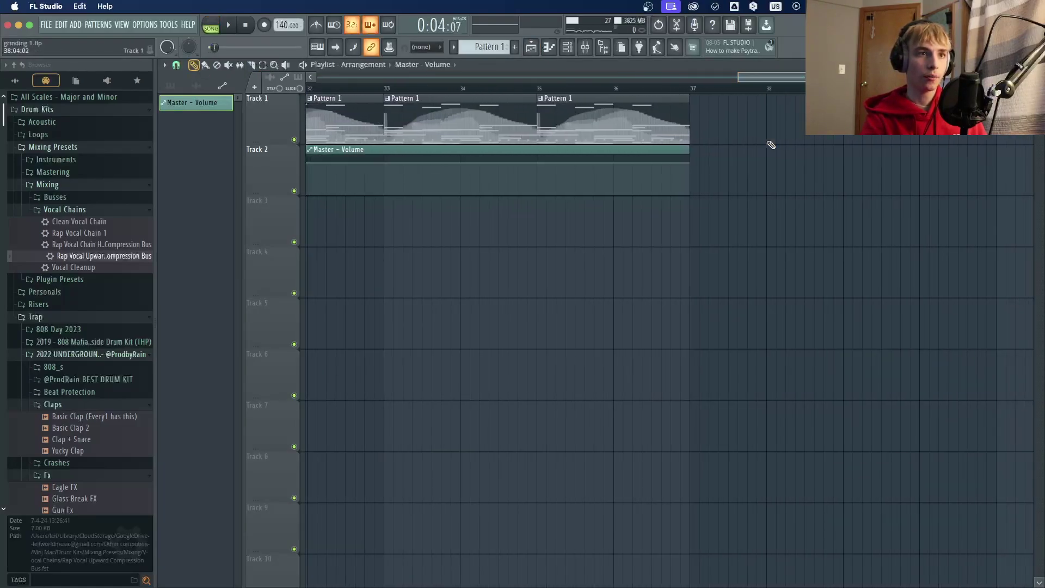
right_click(523, 164)
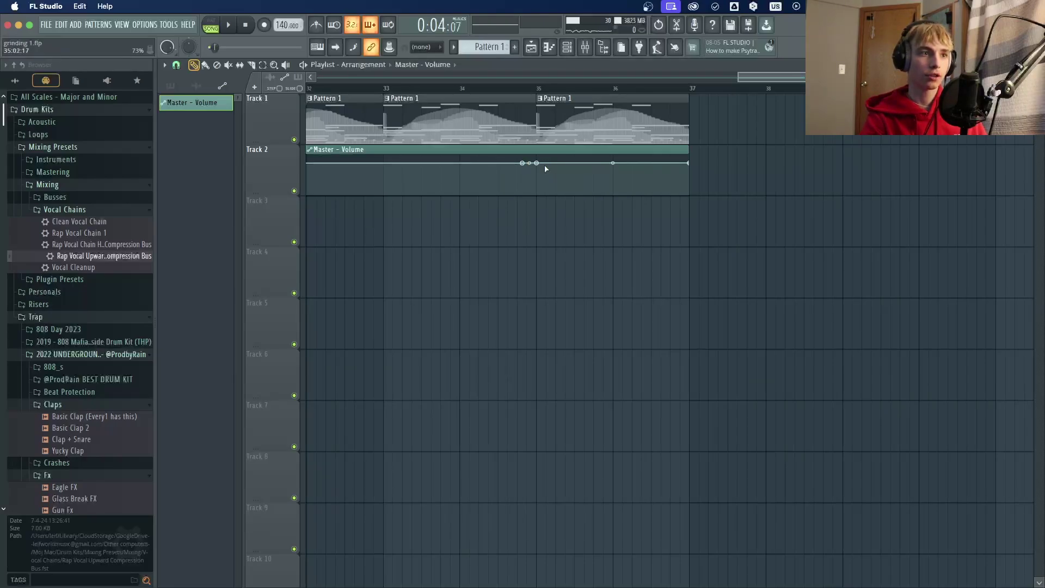
key(ctrl+z)
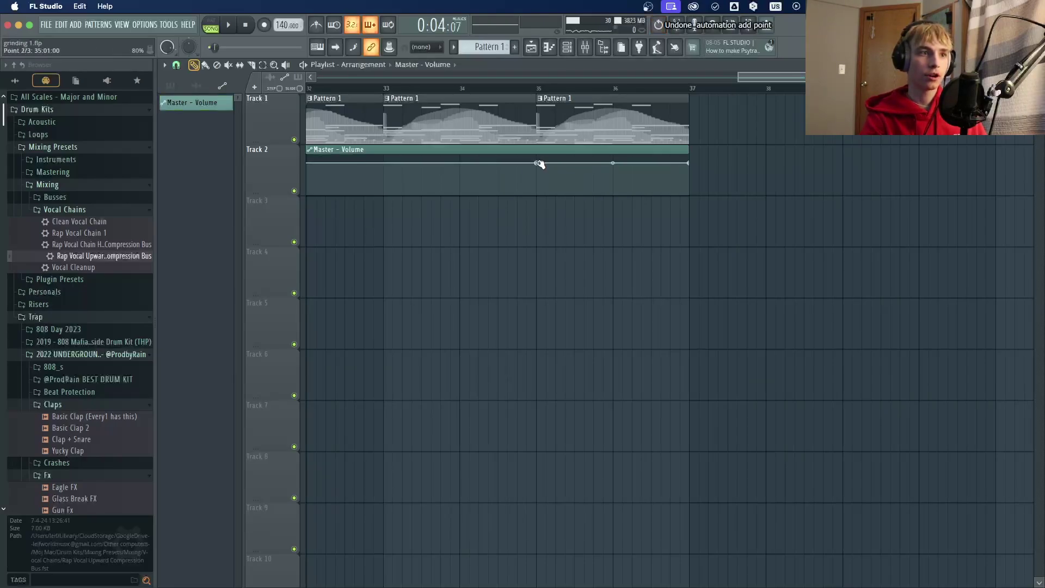
right_click(495, 167)
right_click(495, 166)
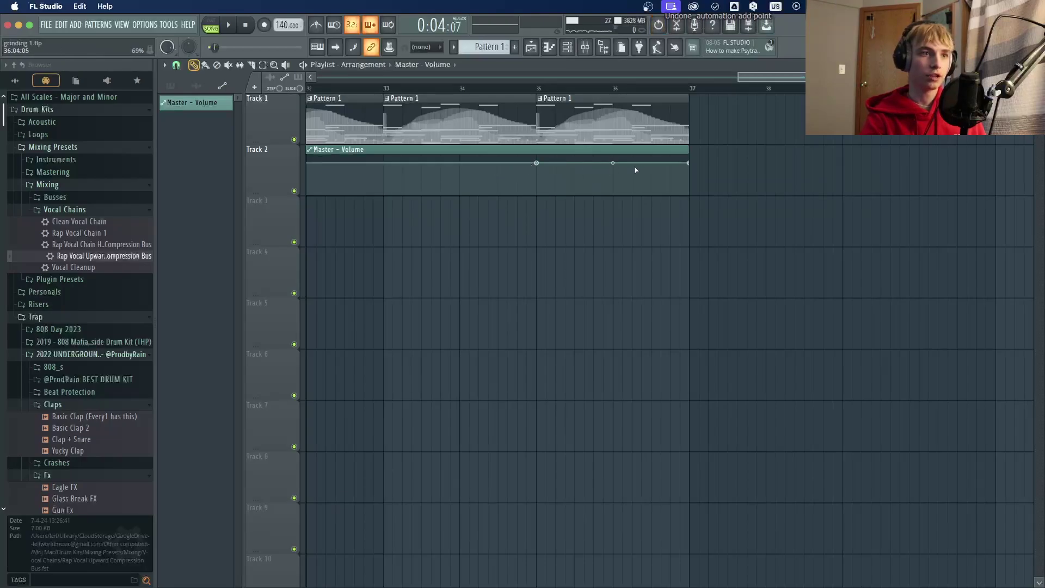
drag(687, 166, 689, 194)
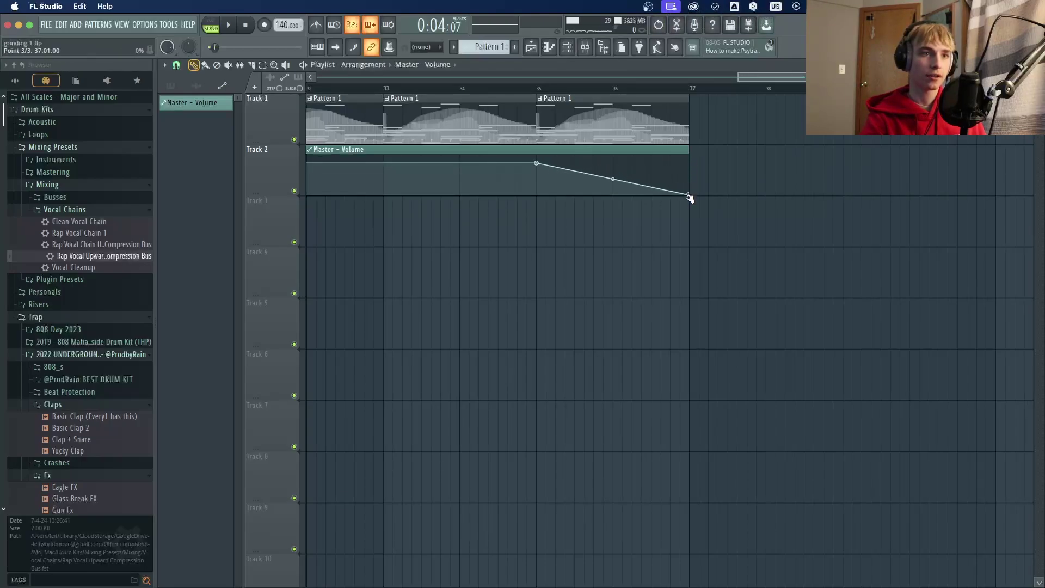
Play the end of the arrangement from about bar 34 to hear the Master - Volume fade-out.
click(522, 88)
drag(524, 89, 511, 90)
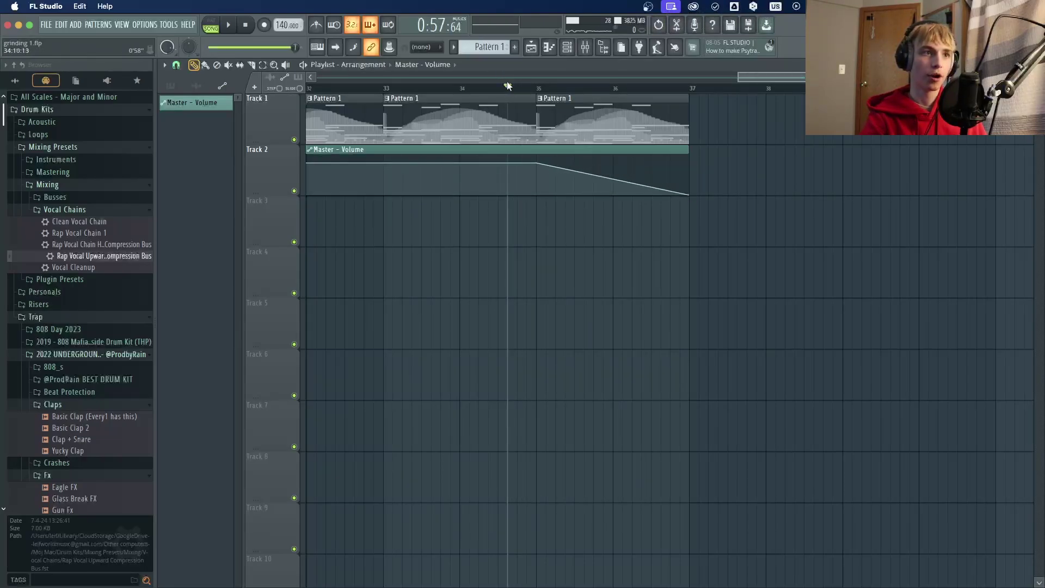
key(space)
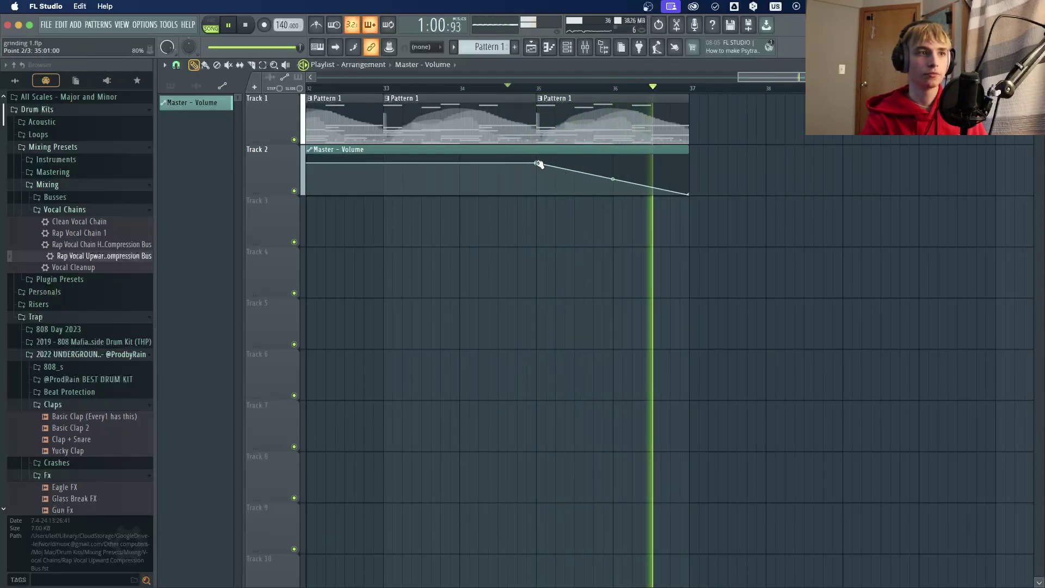
key(space)
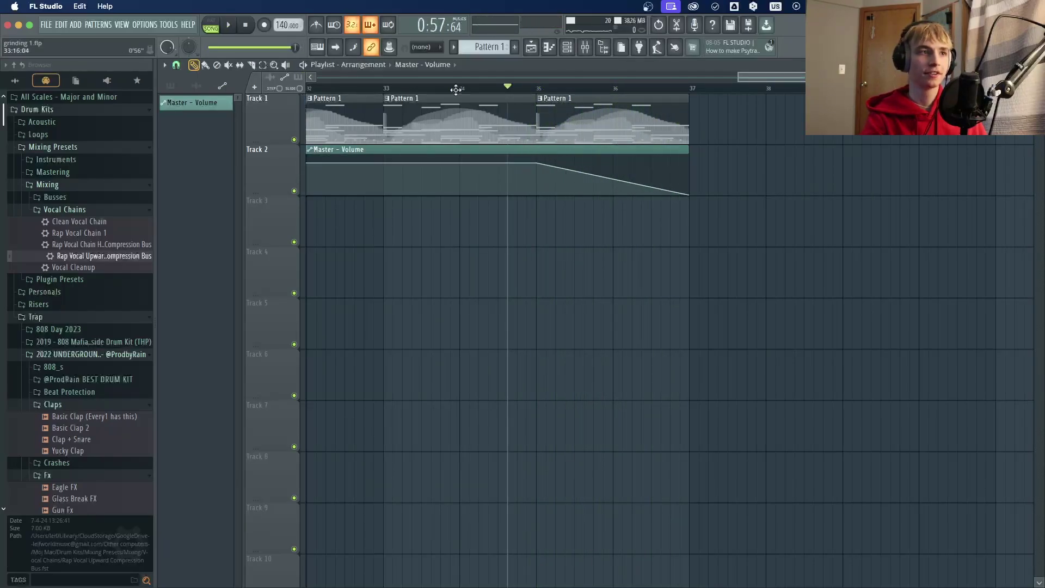
Set the playback position to about bar 33 and move the Master - Volume automation clip from Track 2 to Track 4.
drag(467, 92, 379, 90)
drag(738, 77, 317, 76)
scroll(906, 156, down, 2)
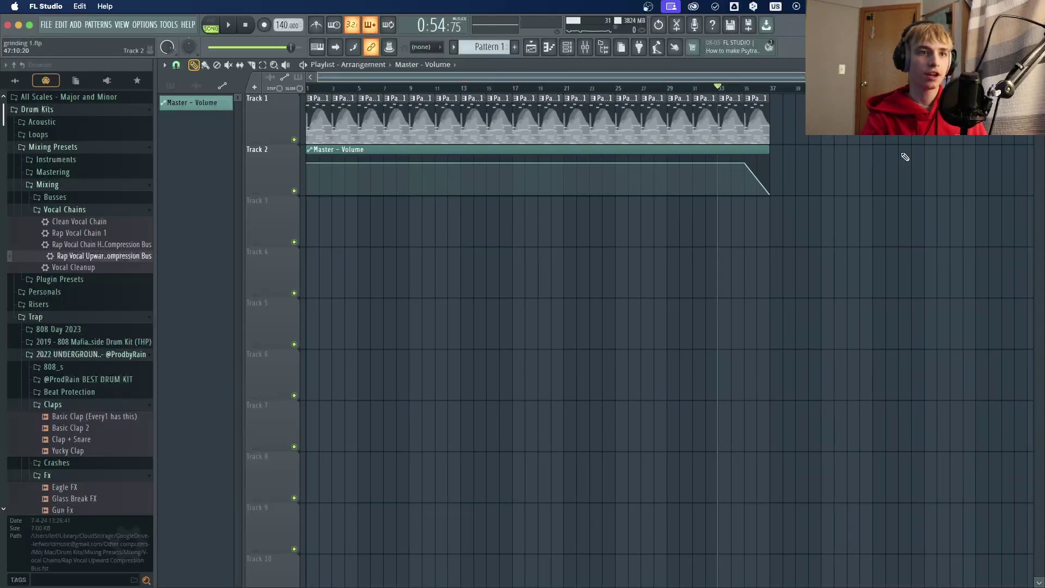
drag(680, 151, 667, 299)
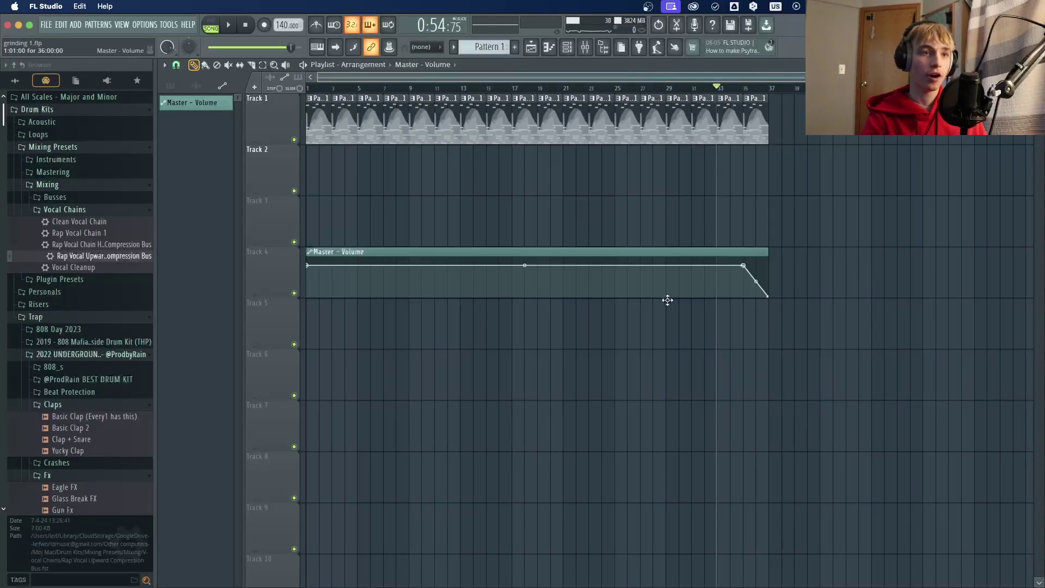
Load Fruity Parametric EQ 2 into slot 4 of the Master track in the Mixer and choose its "usual" preset.
click(585, 46)
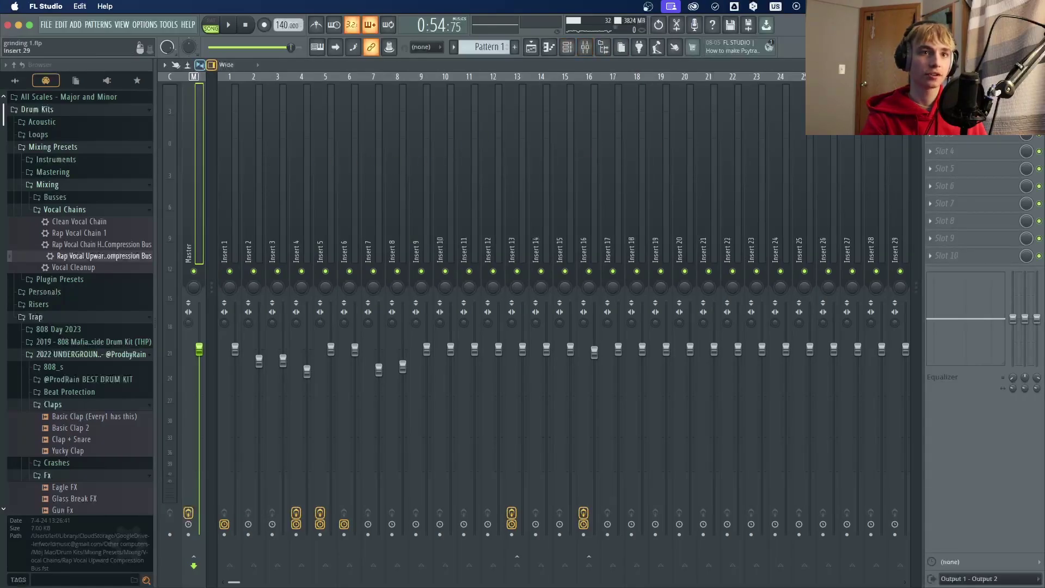
click(965, 157)
click(818, 214)
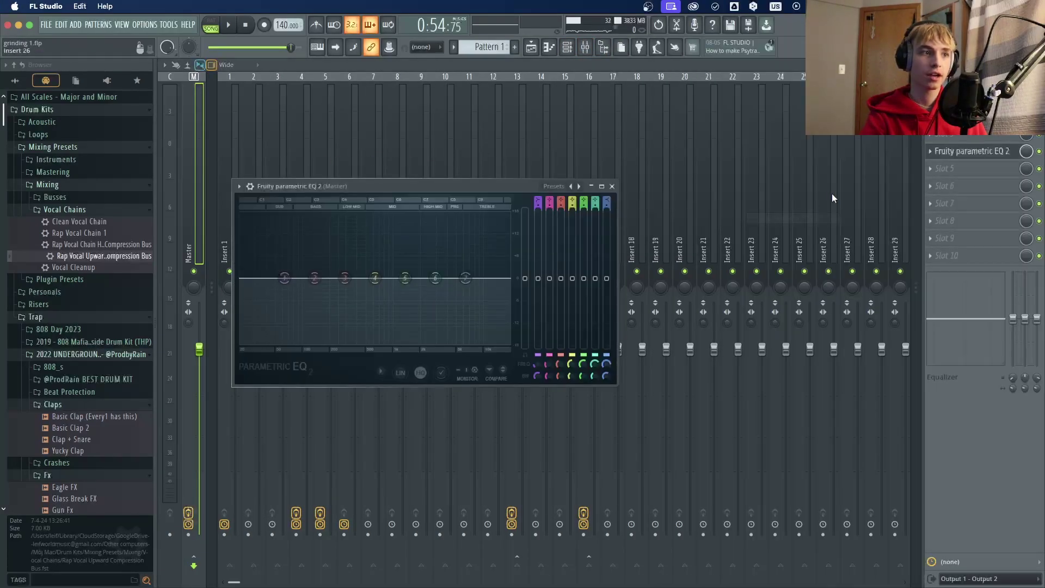
click(570, 186)
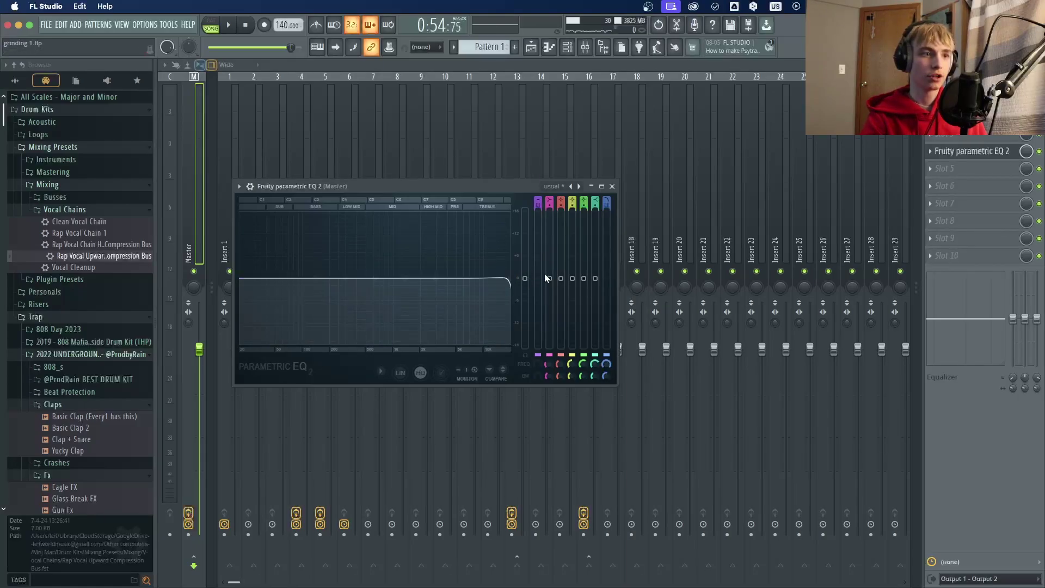
Create an automation clip for the EQ's band 7 frequency and lower its end point at bar 37 to 0%.
drag(606, 377, 607, 367)
right_click(606, 365)
click(651, 456)
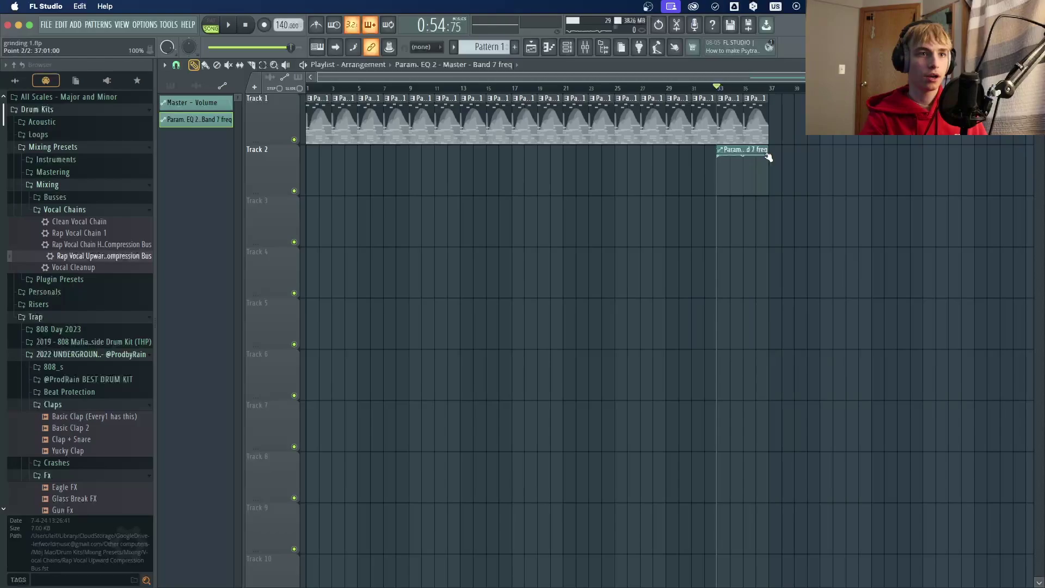
drag(768, 154, 772, 199)
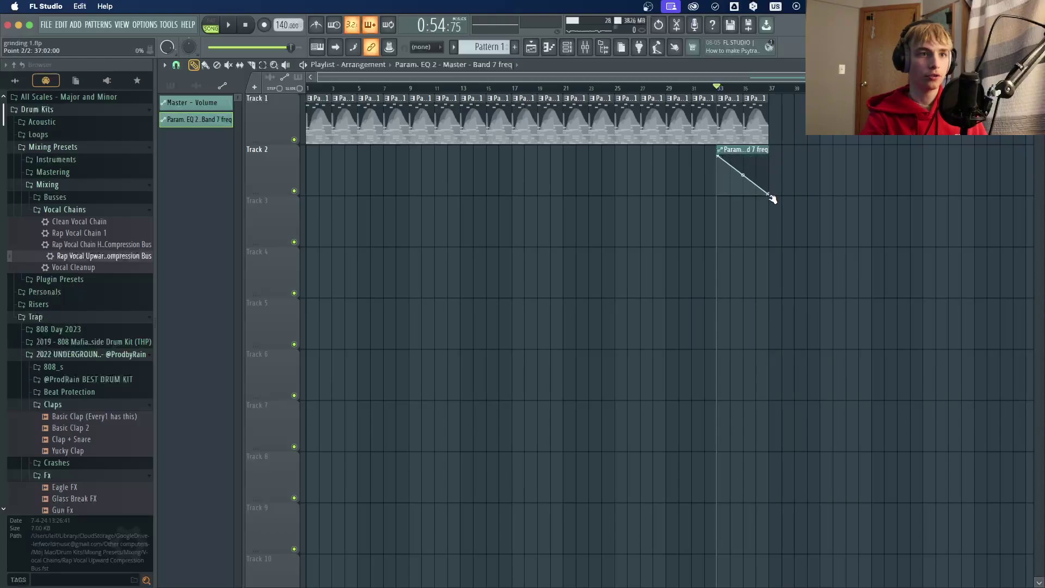
Play the ending from around bar 32 and watch the band 7 sweep in the Master's Fruity Parametric EQ 2.
key(space)
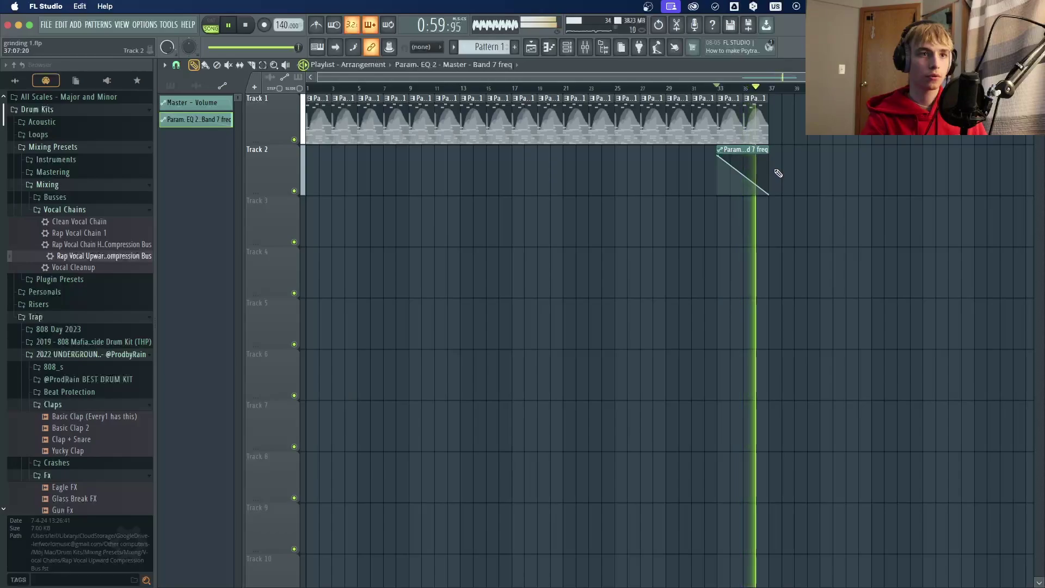
key(space)
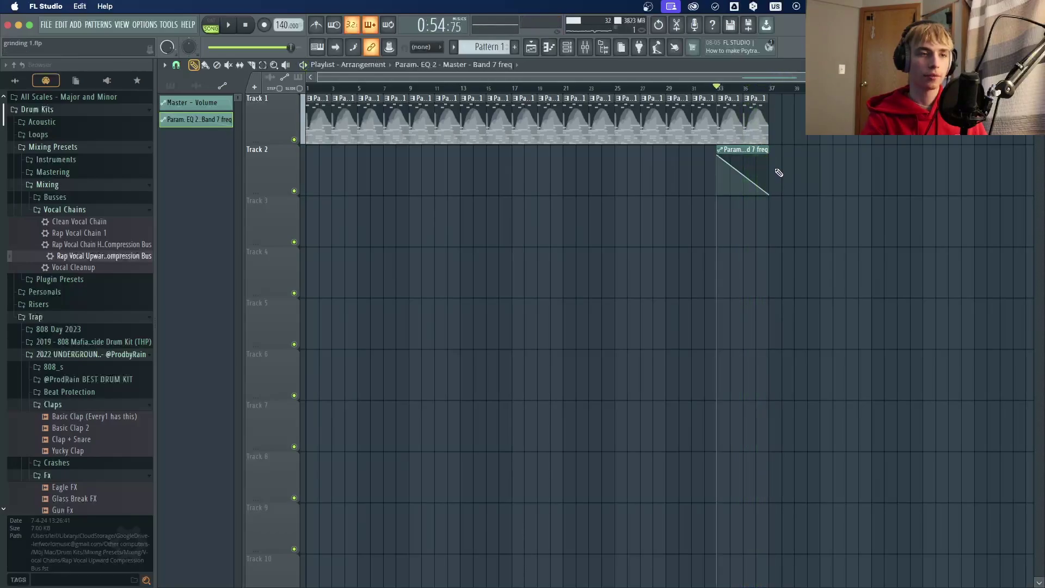
click(687, 87)
click(716, 87)
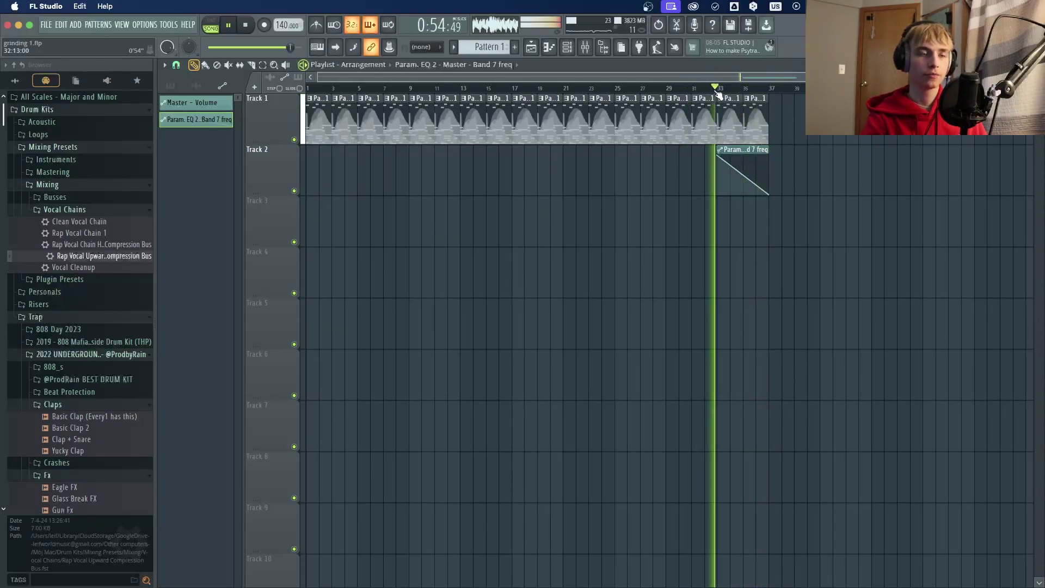
key(F9)
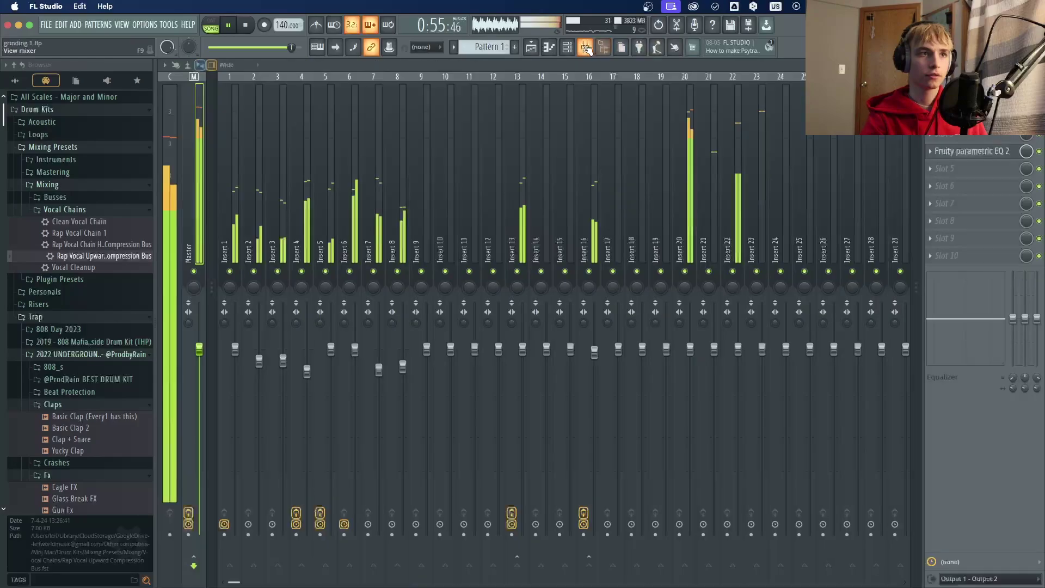
click(986, 151)
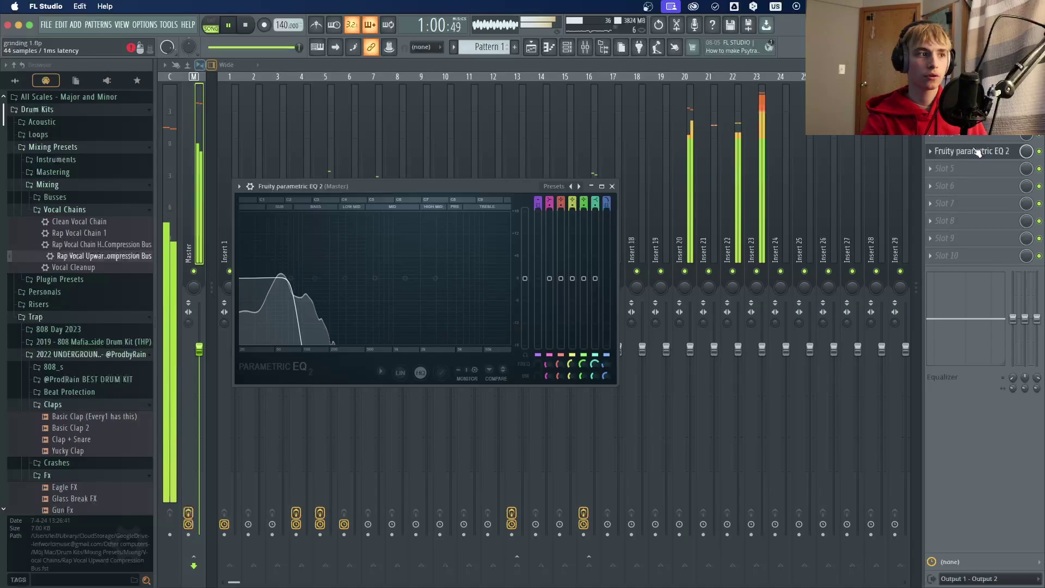
key(space)
key(Escape)
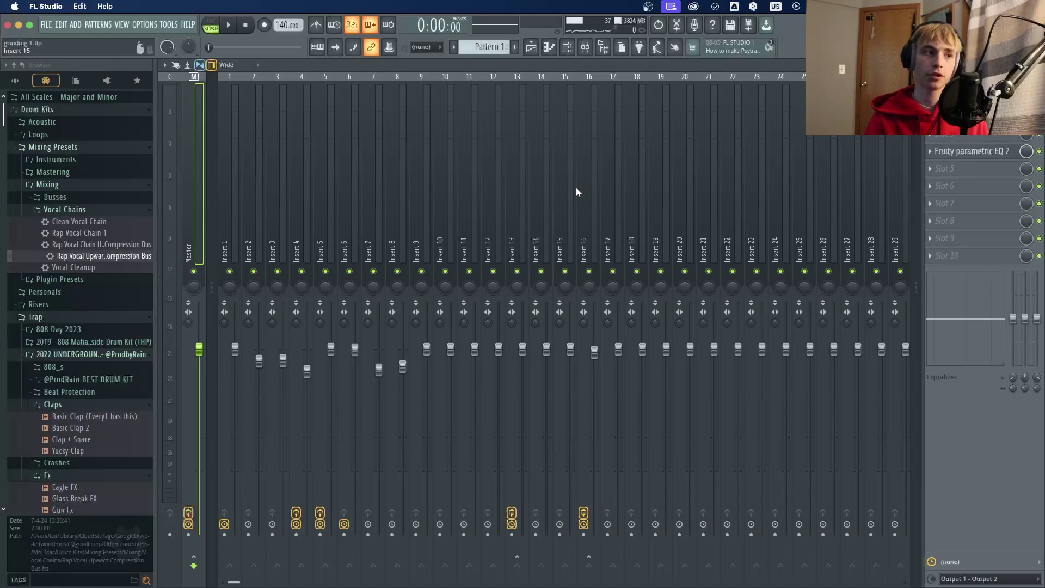
Examine the Gross Beat and Fruity Peak Controller effects on Insert 13 in the Mixer while playing the beat.
click(468, 182)
click(436, 184)
click(364, 181)
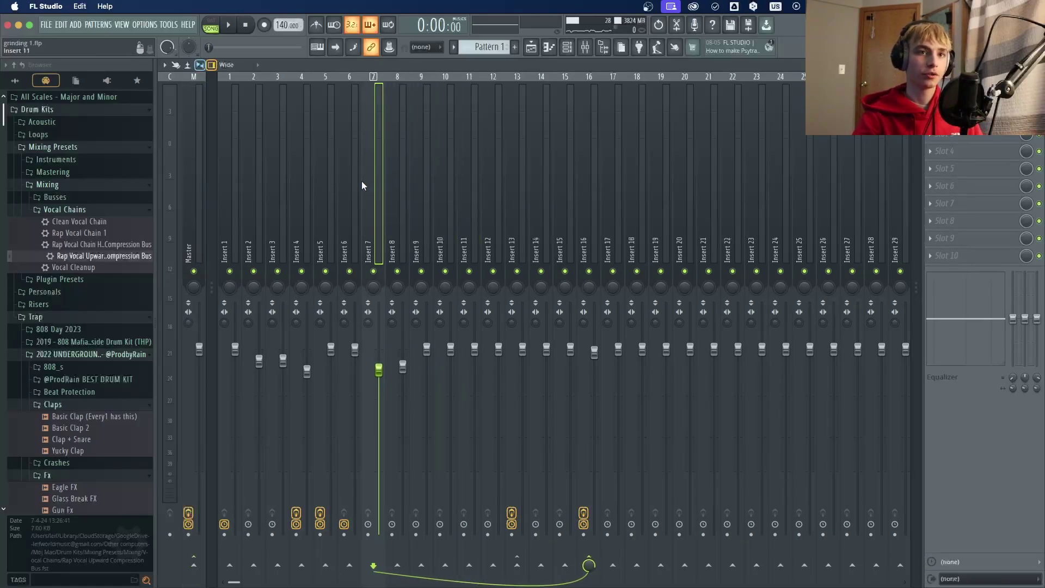
click(468, 180)
click(496, 178)
click(516, 180)
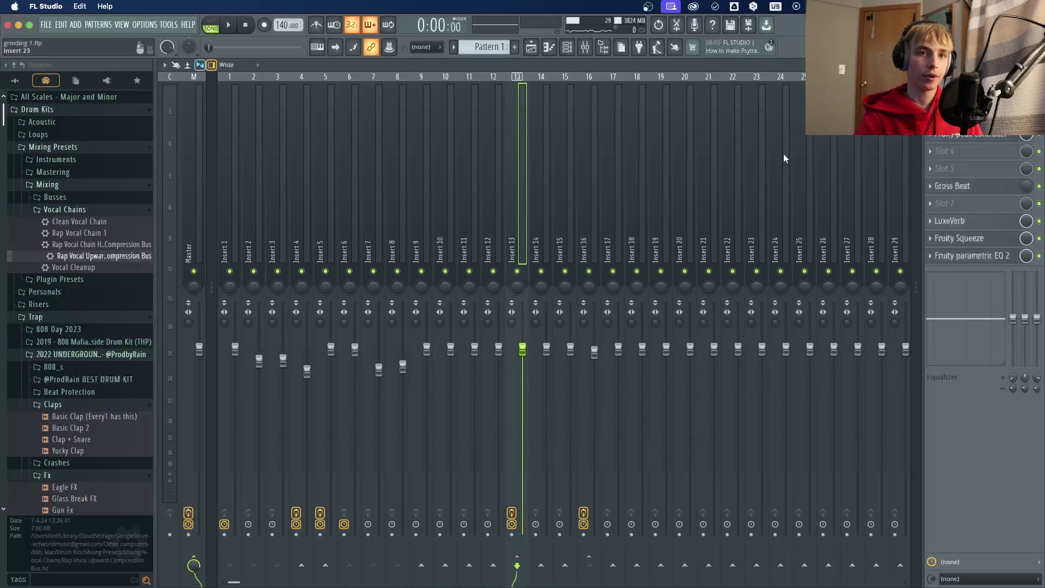
key(space)
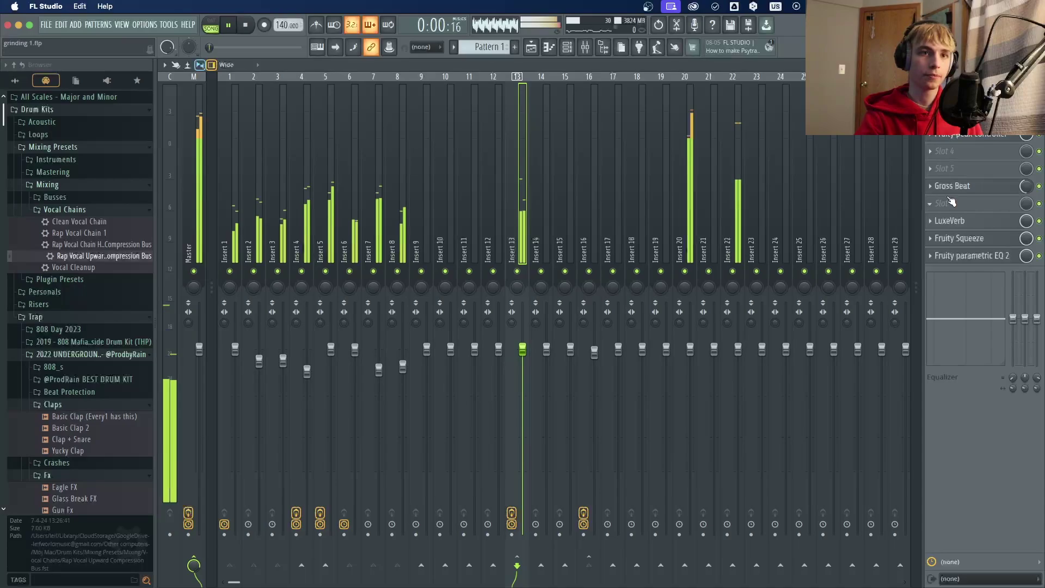
click(985, 187)
key(space)
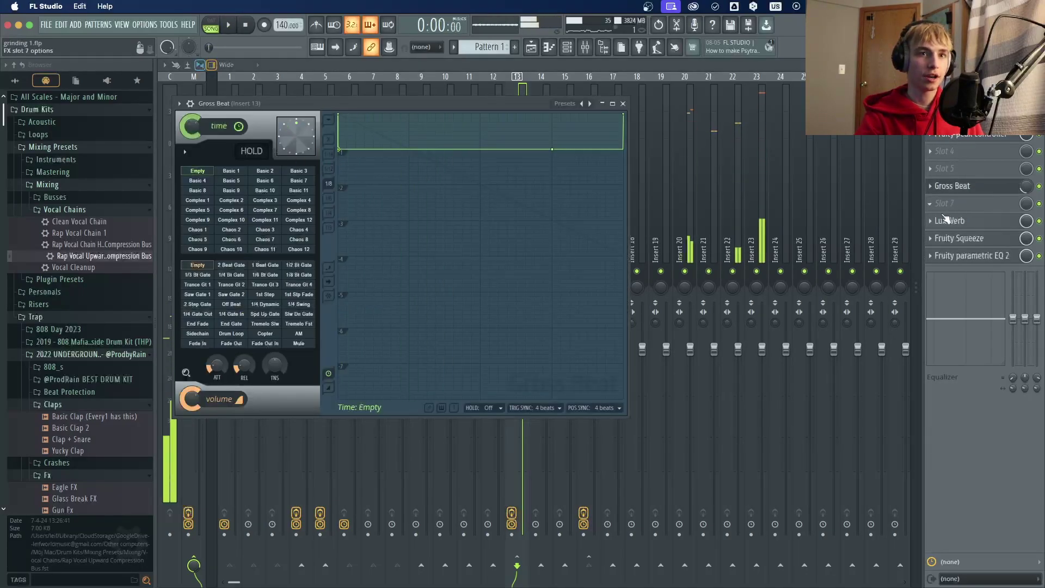
click(624, 103)
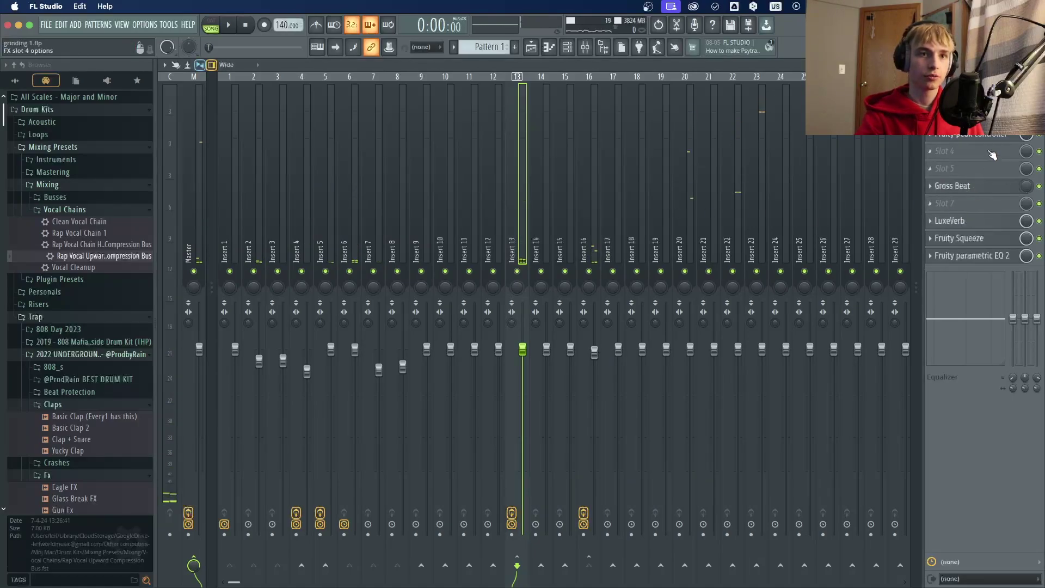
click(980, 137)
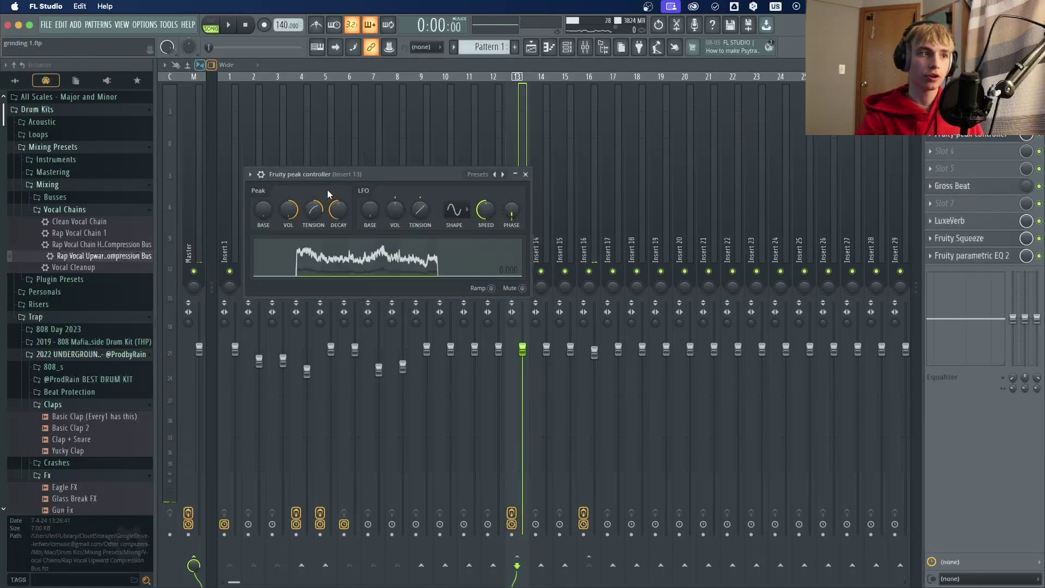
key(space)
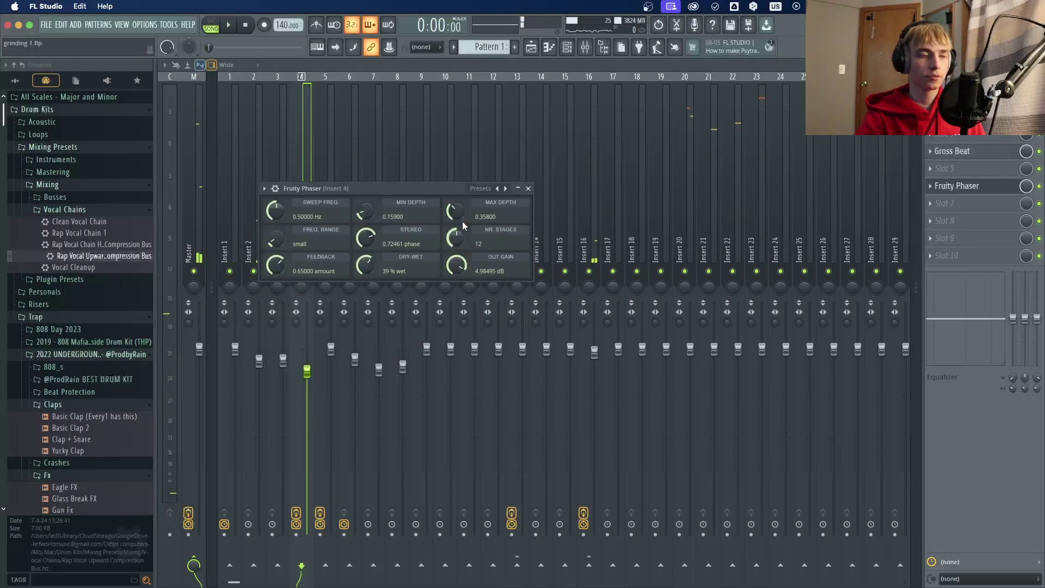
Open the event editor for the minimum depth of Insert 4's Fruity Phaser and play the beat to follow its automation.
drag(439, 192, 629, 178)
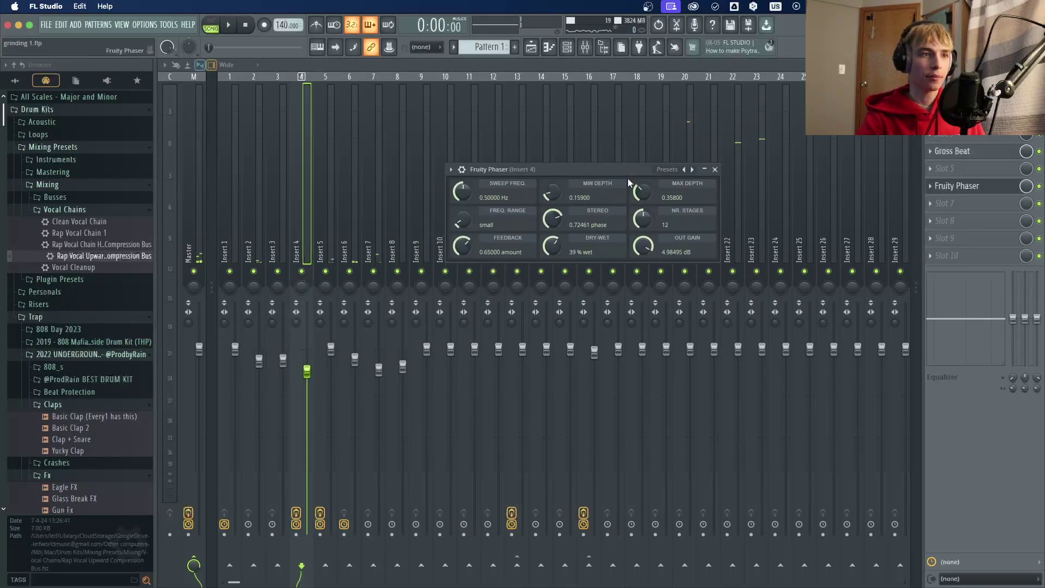
right_click(556, 197)
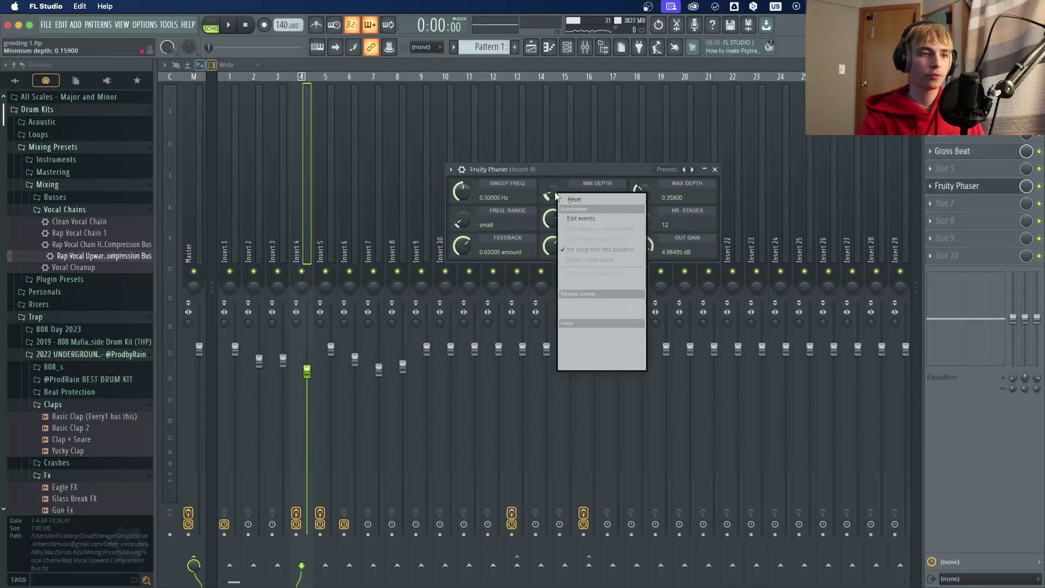
click(592, 223)
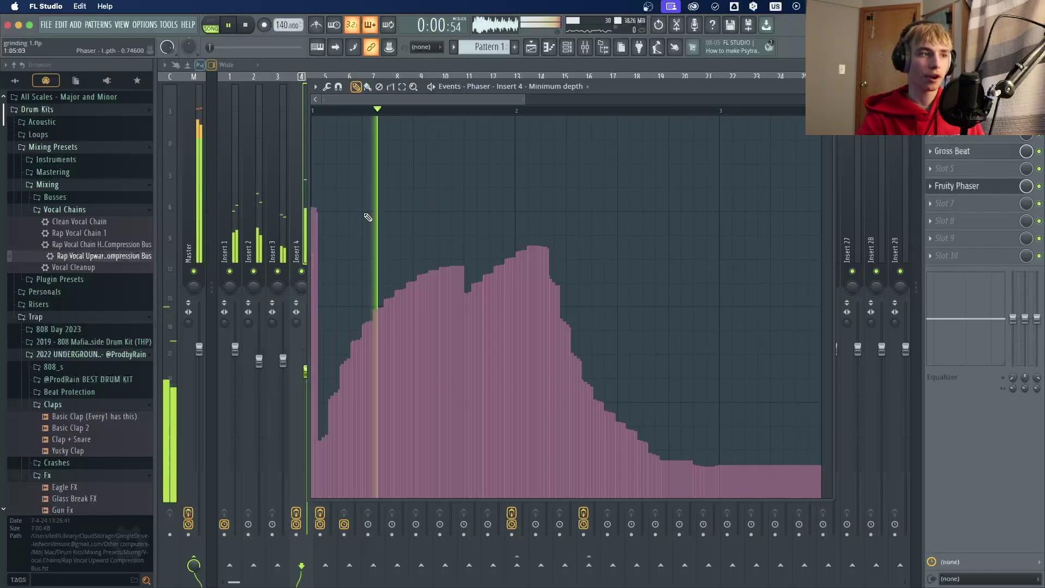
key(space)
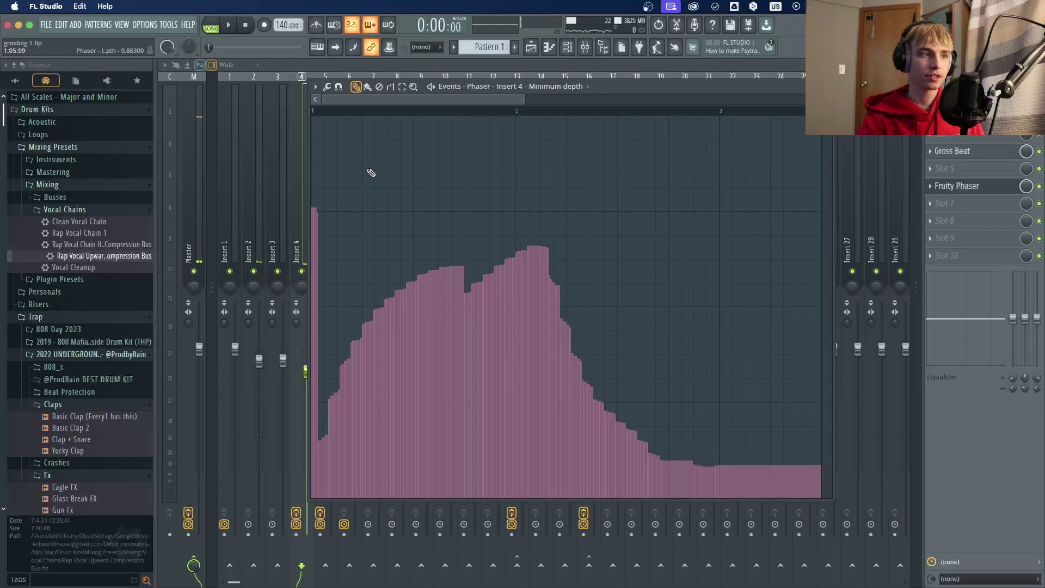
key(Escape)
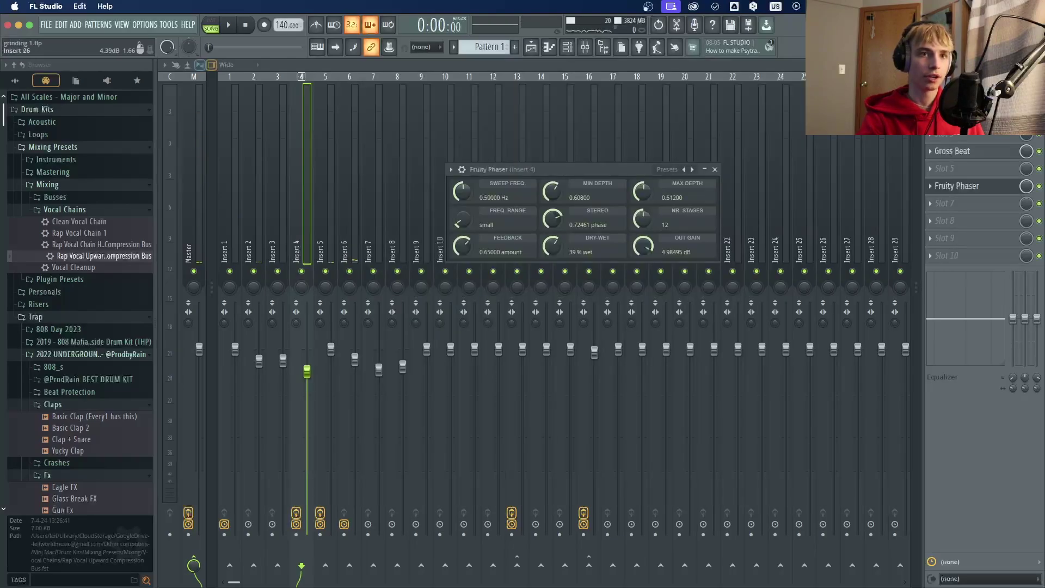
Solo Insert 4 and compare its sound with Fruity Phaser enabled and bypassed, watching the phaser's moving depth controls.
key(space)
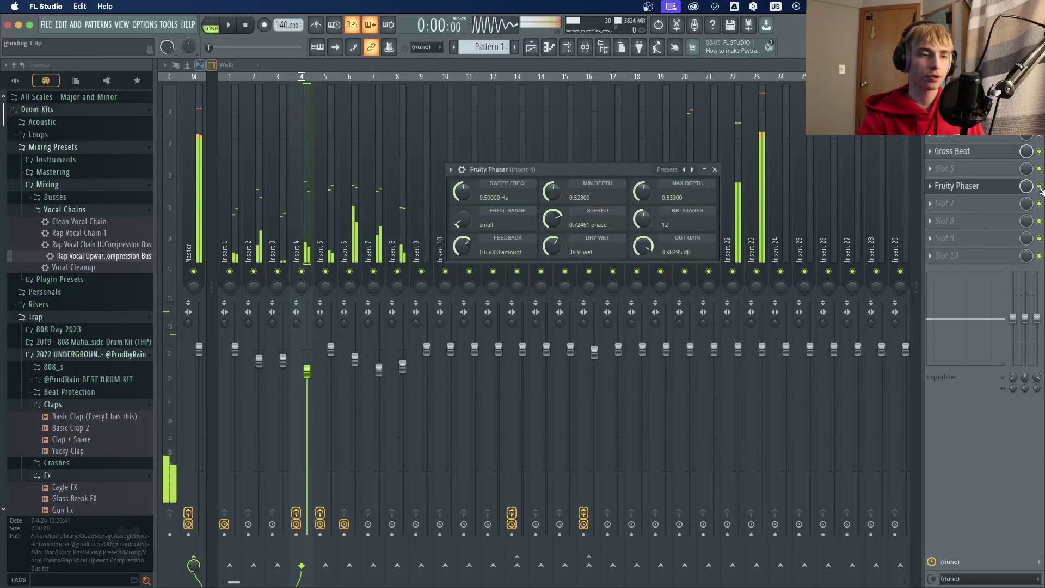
key(Escape)
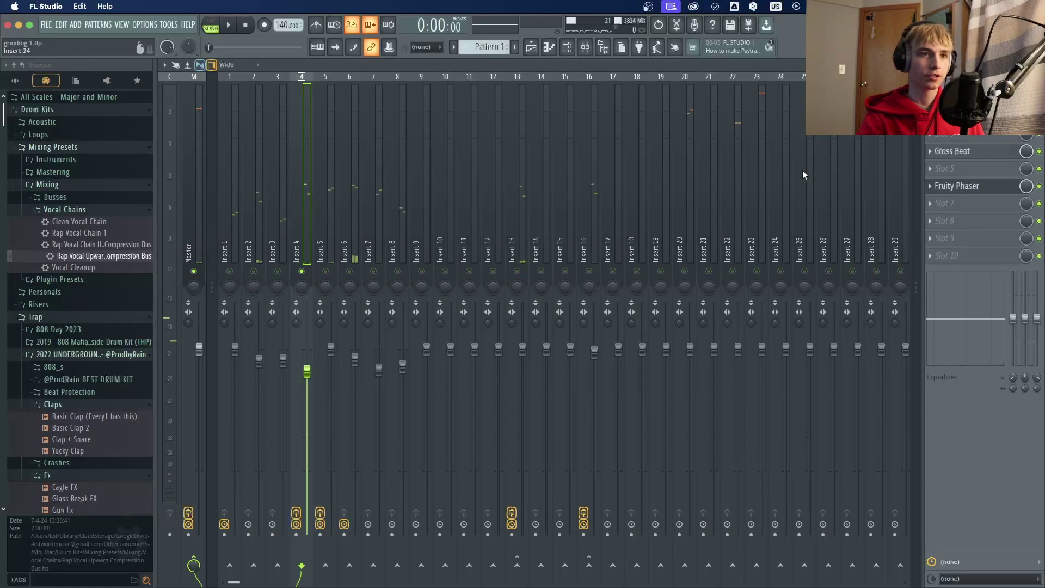
click(970, 187)
key(Escape)
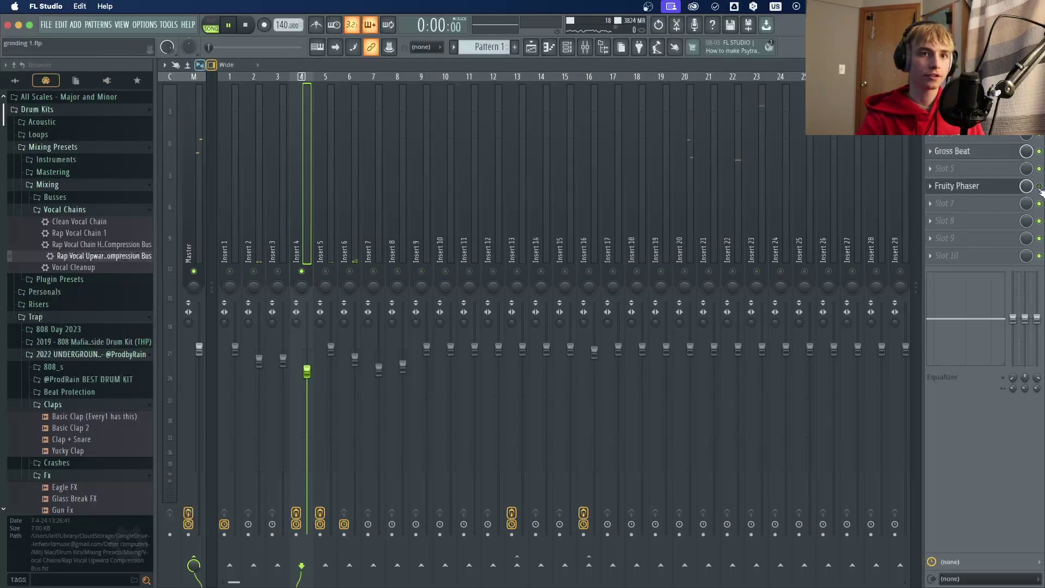
key(space)
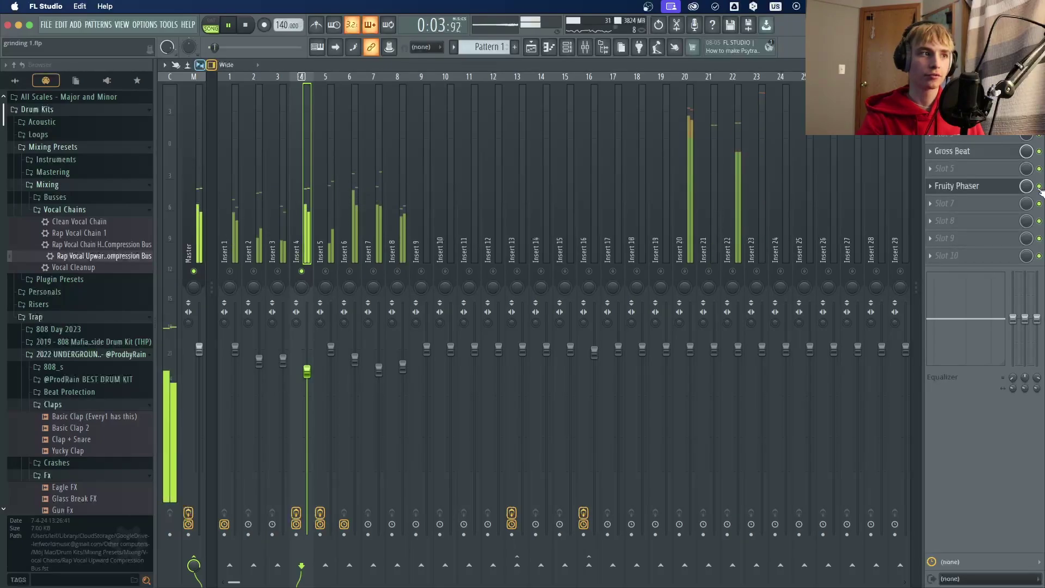
click(964, 186)
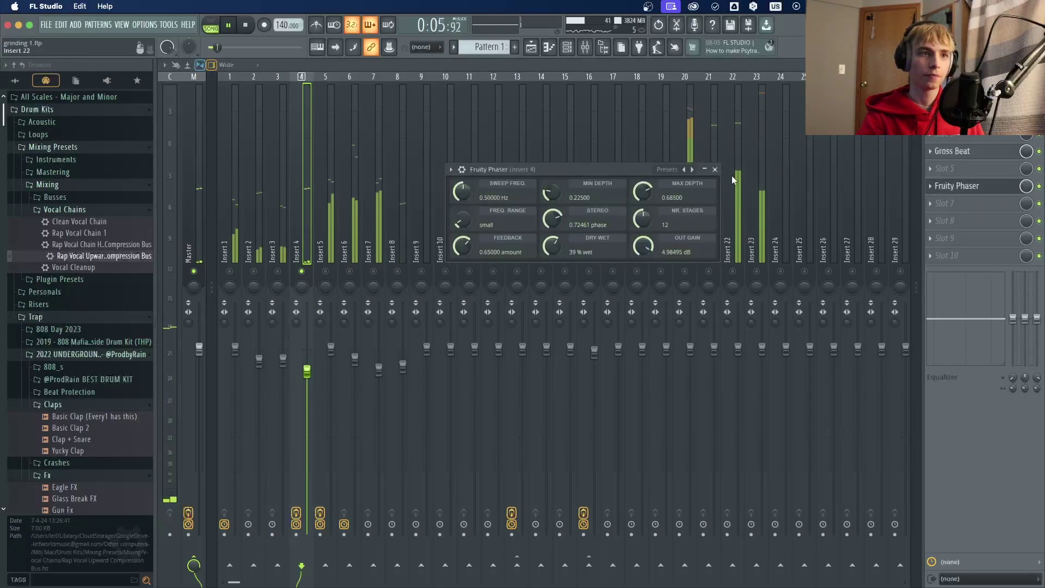
click(715, 169)
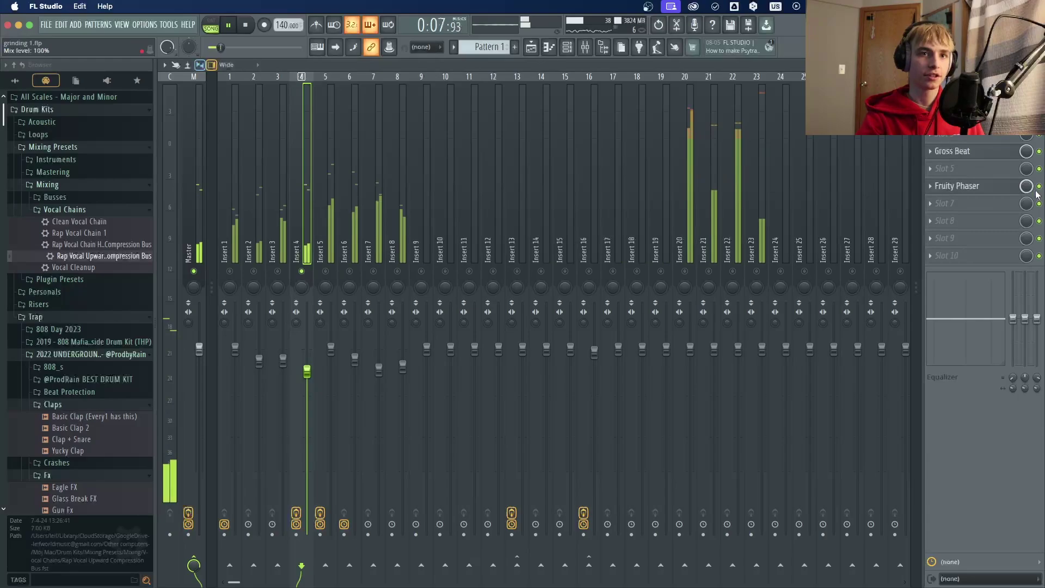
click(998, 191)
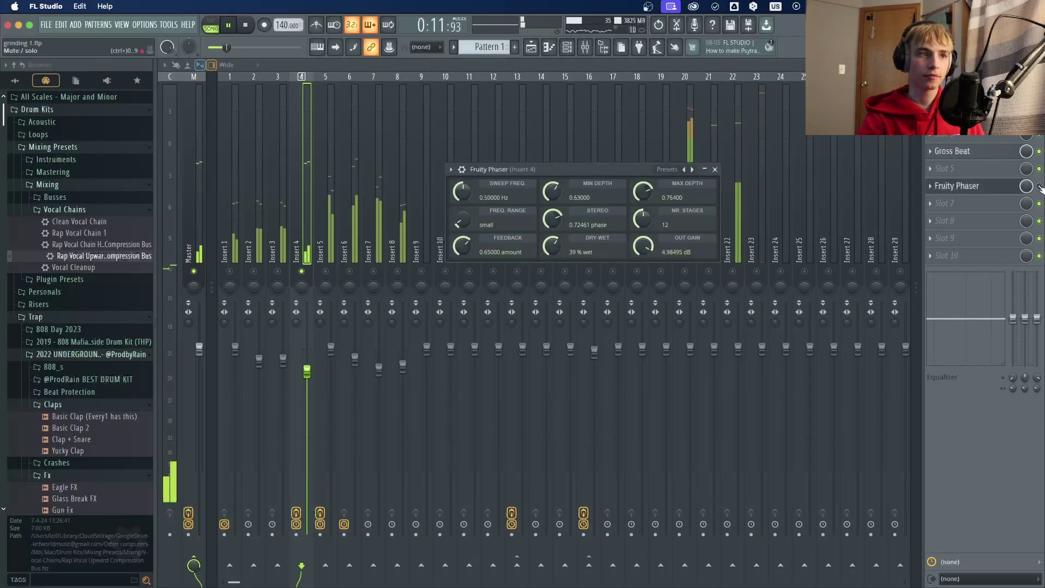
Stop the soloed Insert 4 playback and look at its Fruity Phaser and Gross Beat effects.
click(999, 190)
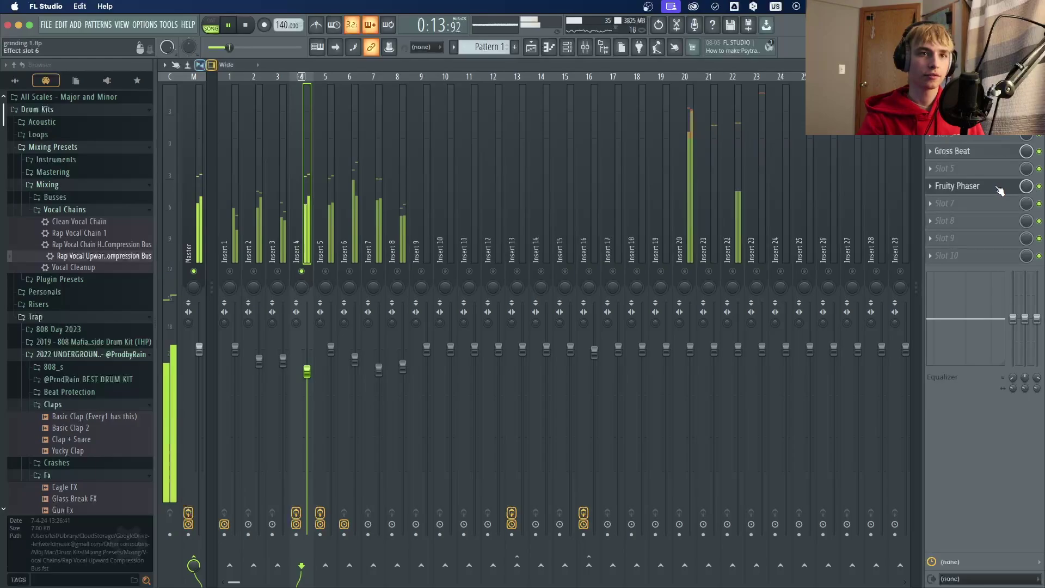
key(space)
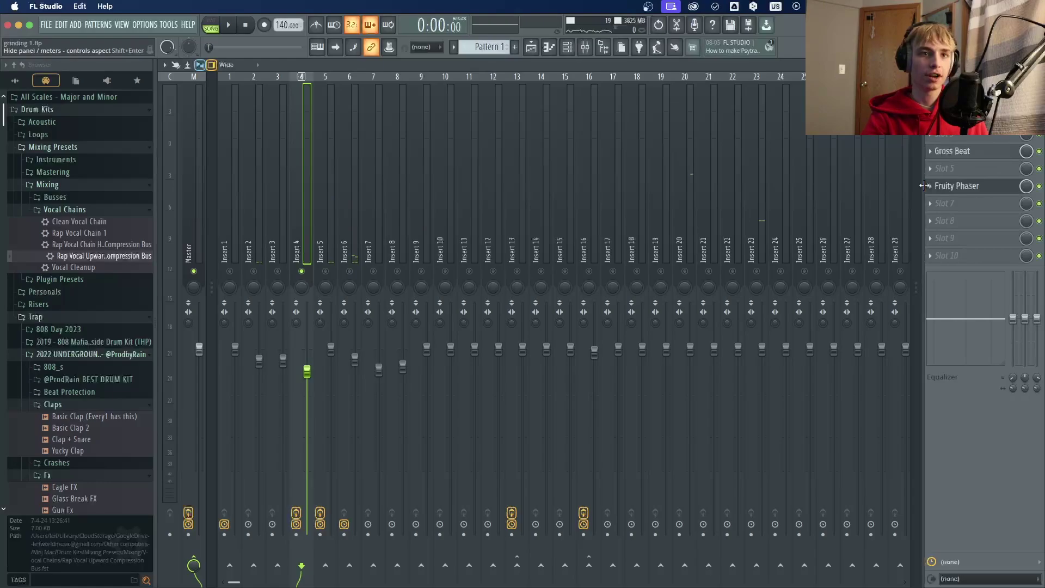
click(967, 188)
drag(573, 179, 551, 165)
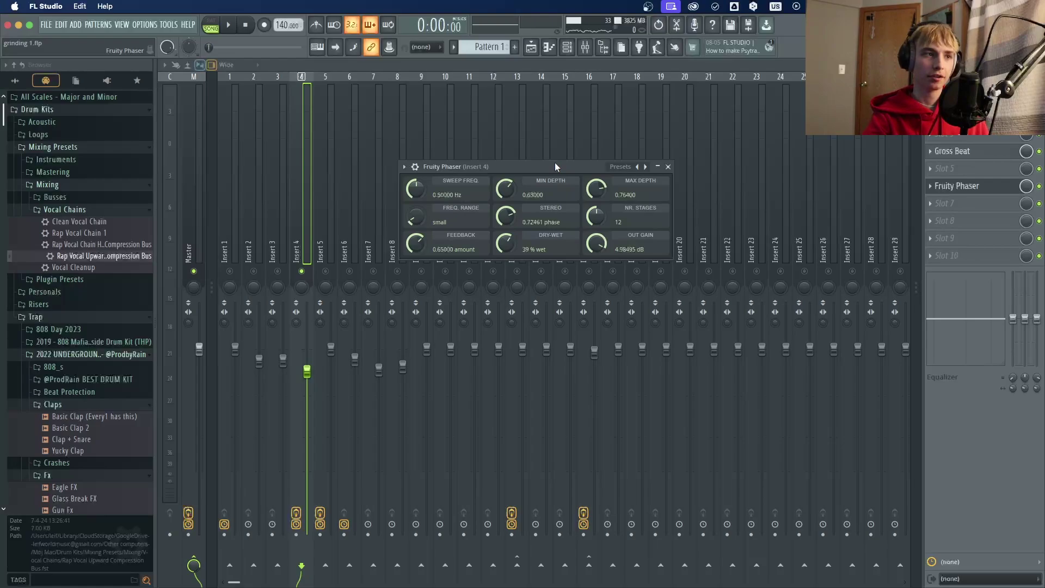
click(668, 166)
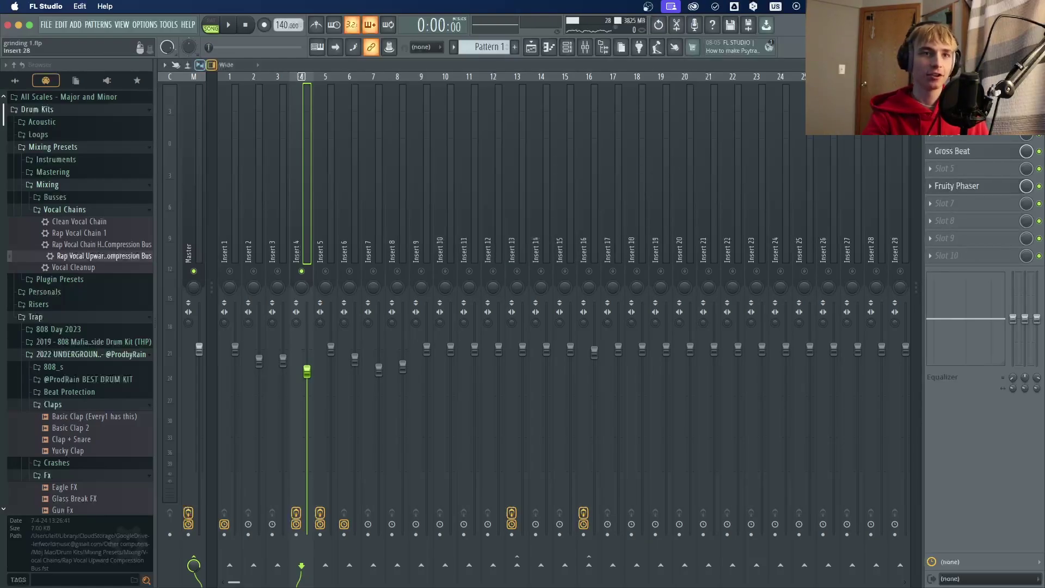
click(958, 151)
click(680, 161)
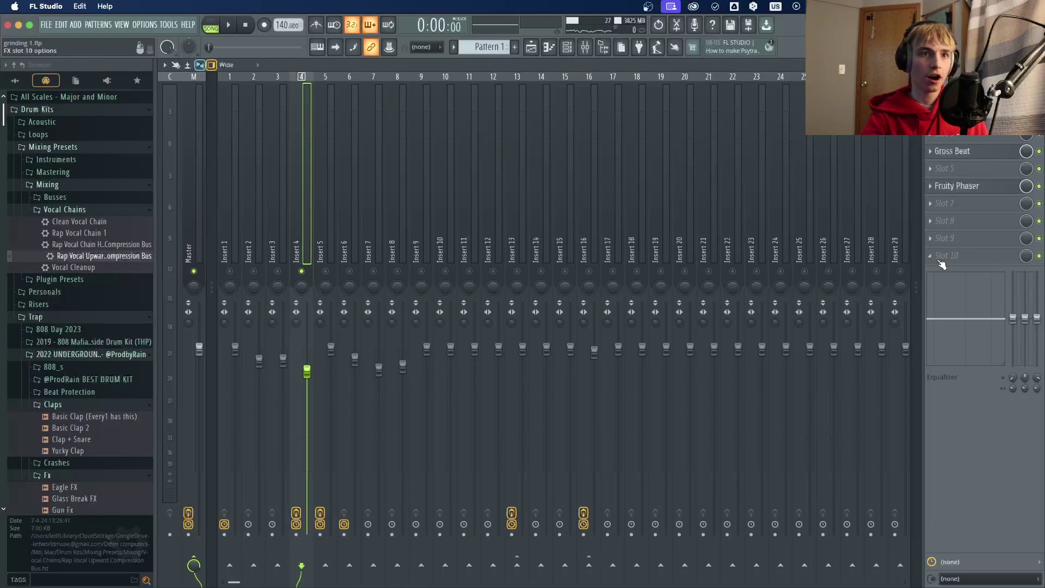
Open Insert 4's Fruity Phaser, adjust the recording filter and arm recording for notes and automation.
click(979, 186)
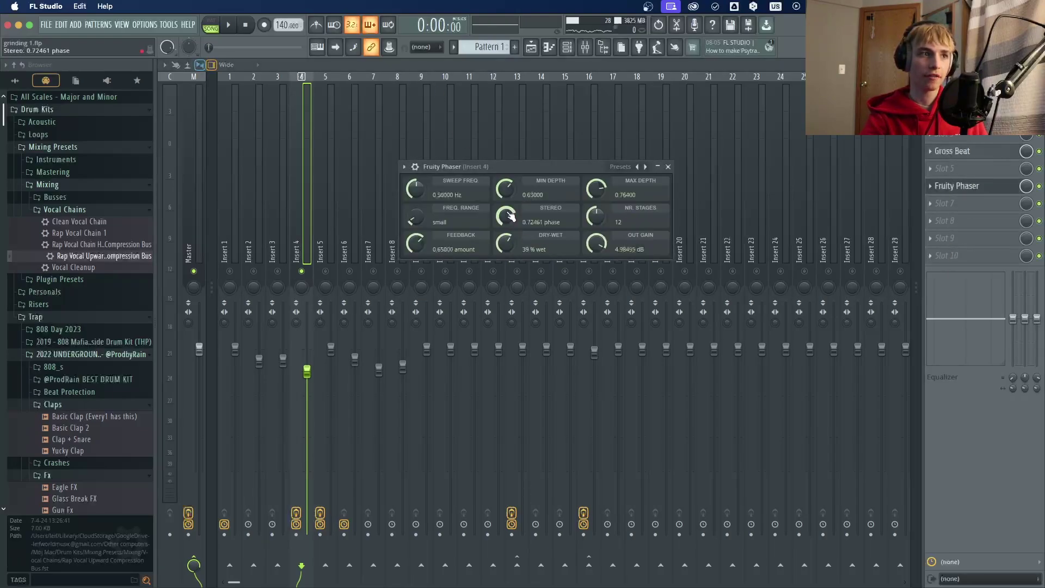
right_click(264, 26)
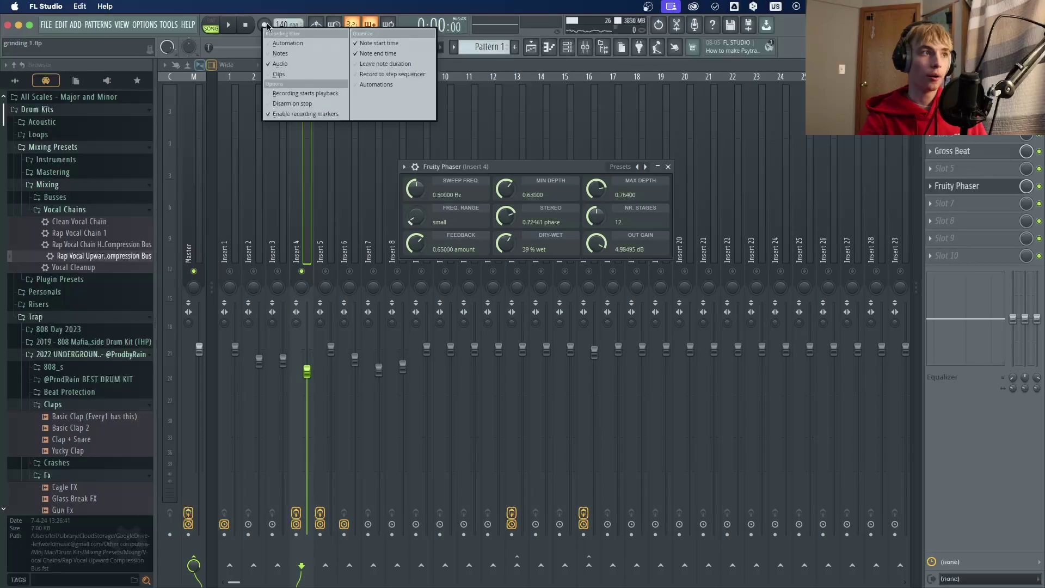
click(277, 48)
right_click(264, 25)
click(294, 65)
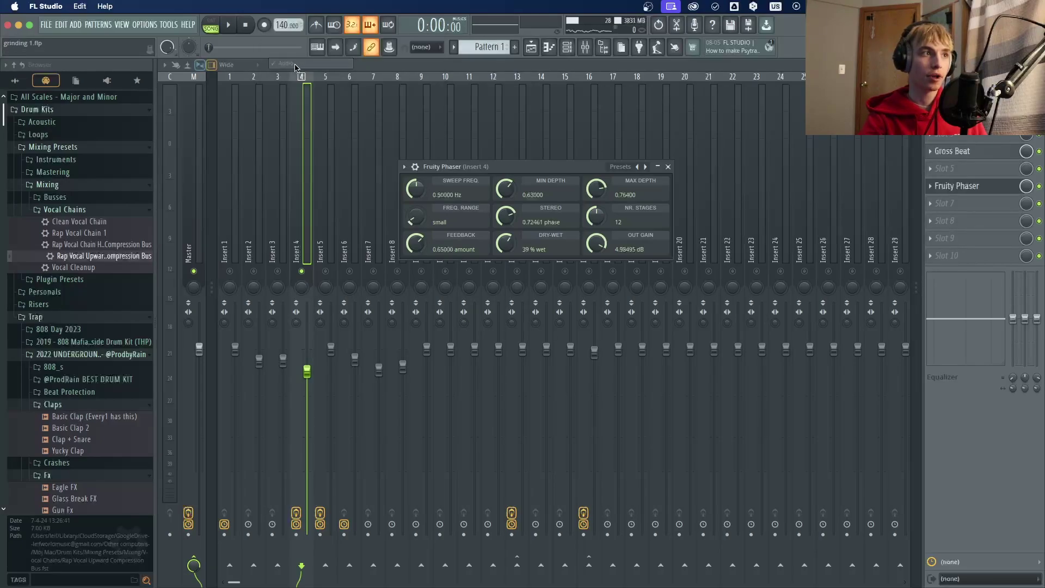
click(264, 26)
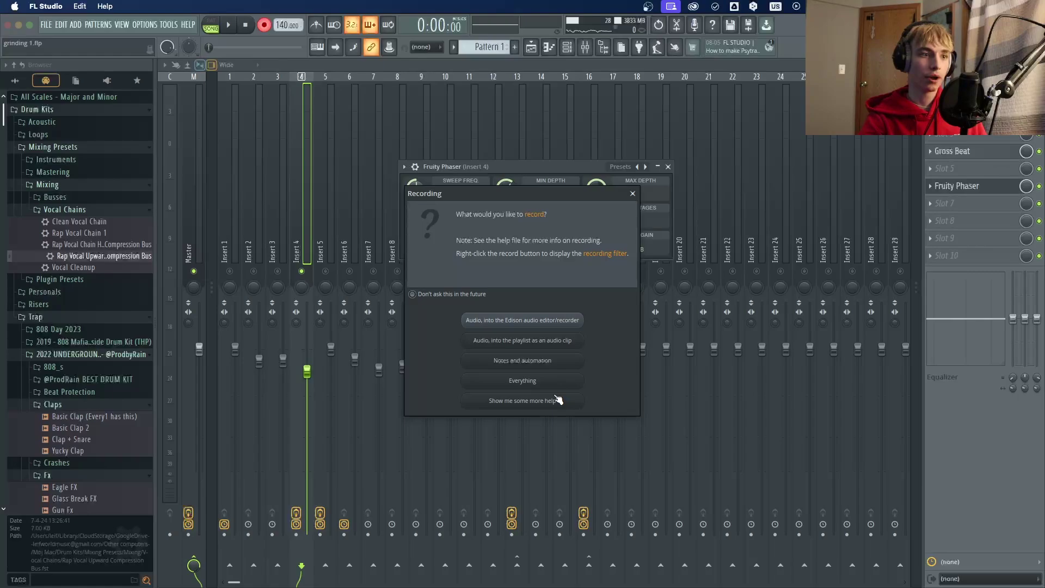
click(545, 362)
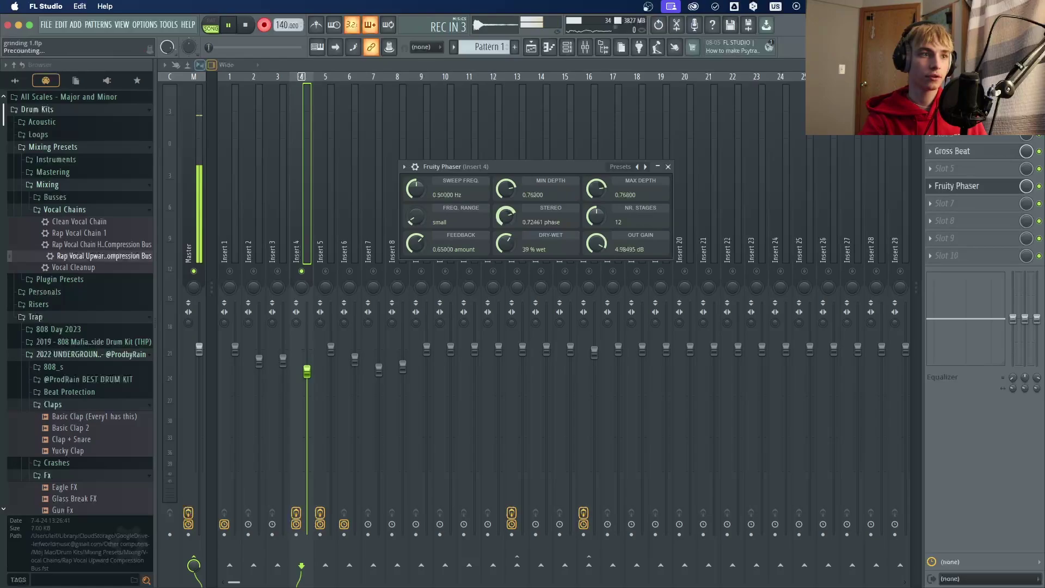
Record a move of Fruity Phaser's stereo control during playback, and undo the recorded items.
drag(513, 218, 514, 209)
key(space)
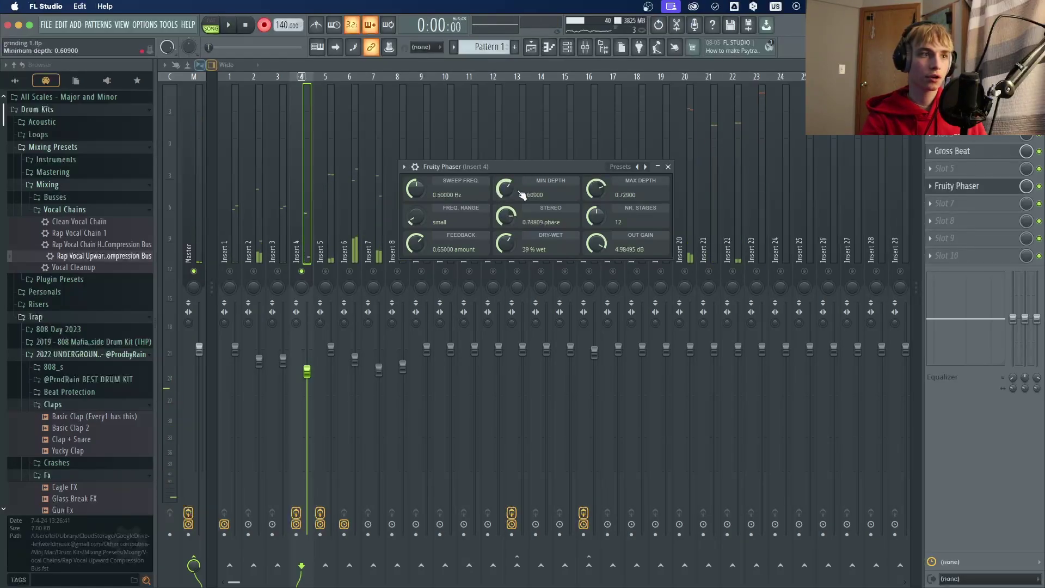
key(space)
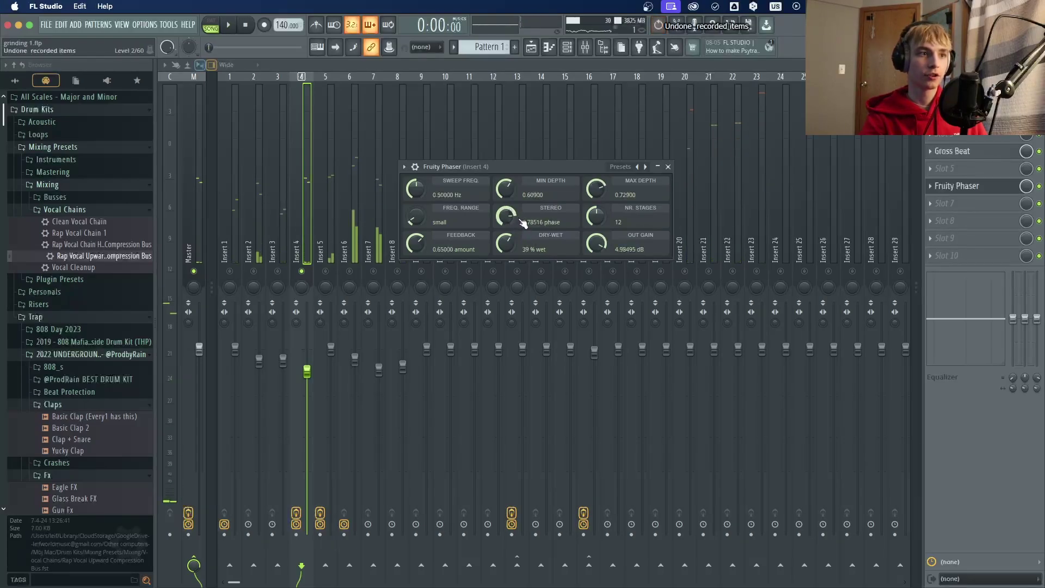
Delete the initial value of Fruity Phaser's stereo control and replay the beat from the start.
key(space)
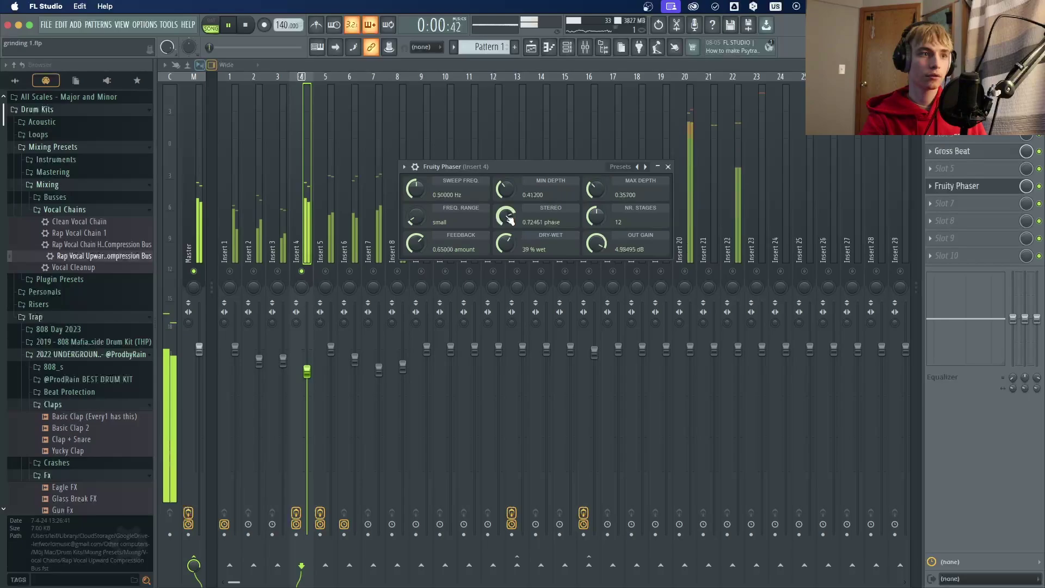
right_click(510, 217)
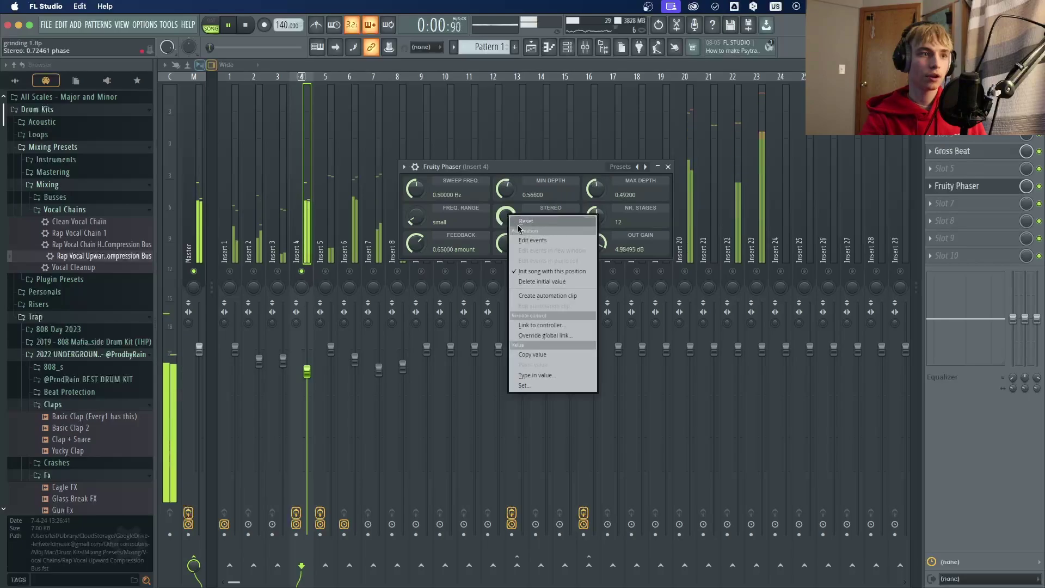
click(547, 283)
key(space)
key(space)
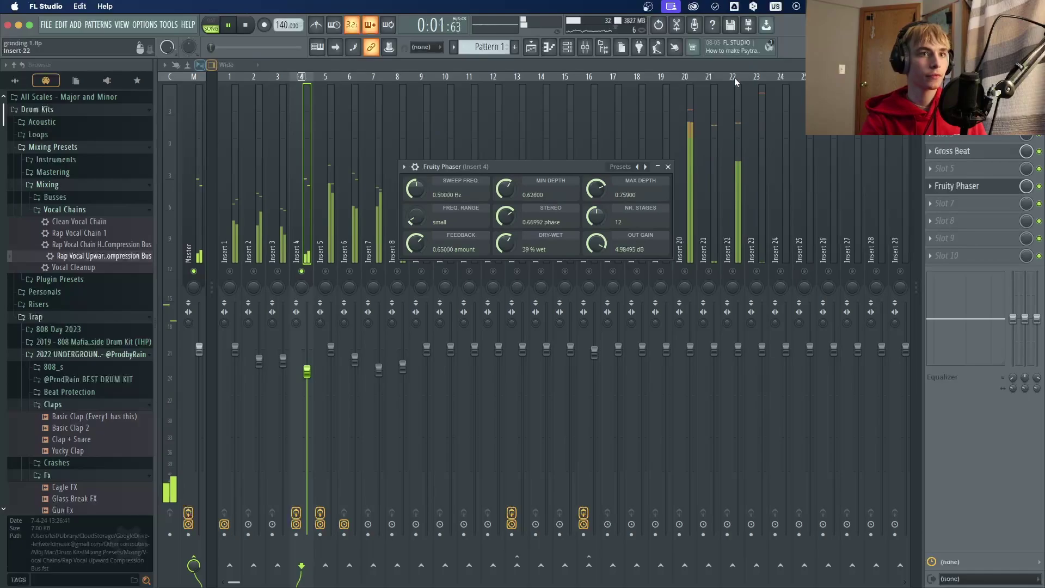
Inspect the recorded Insert 4 phaser minimum and maximum depth automation in the control lane of Serum's piano roll.
click(668, 167)
click(567, 47)
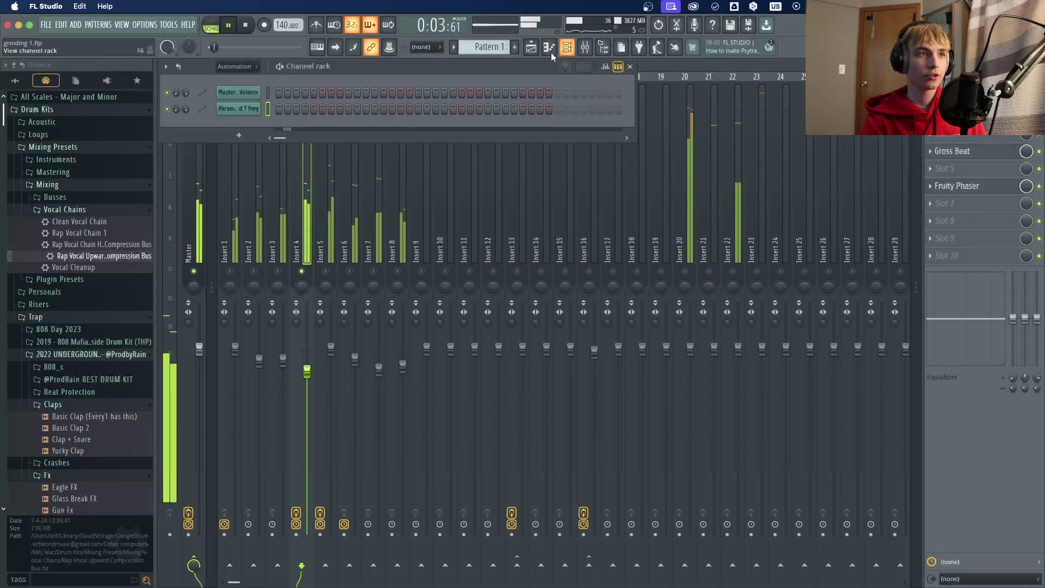
key(F7)
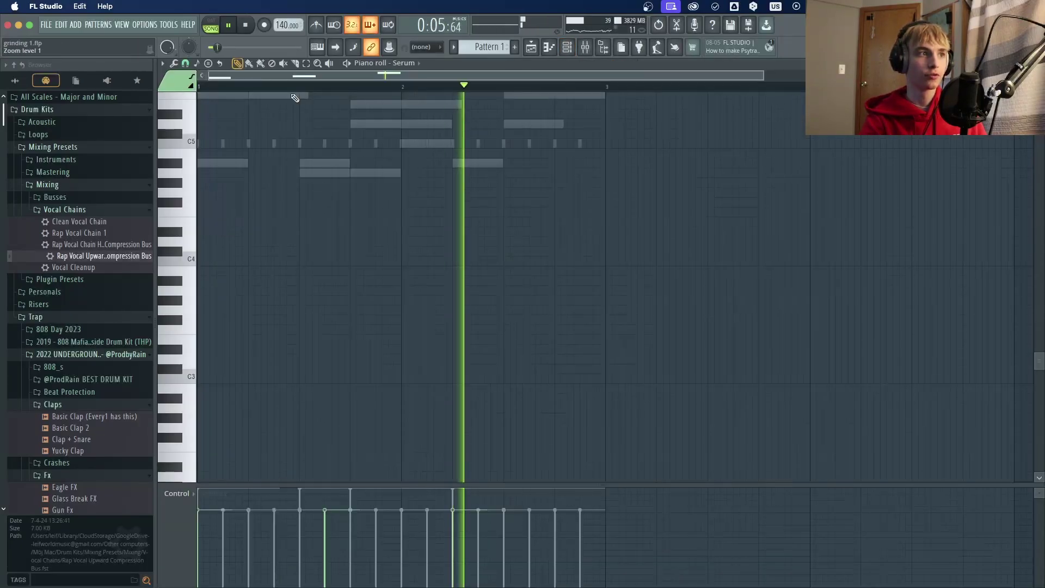
key(space)
click(192, 495)
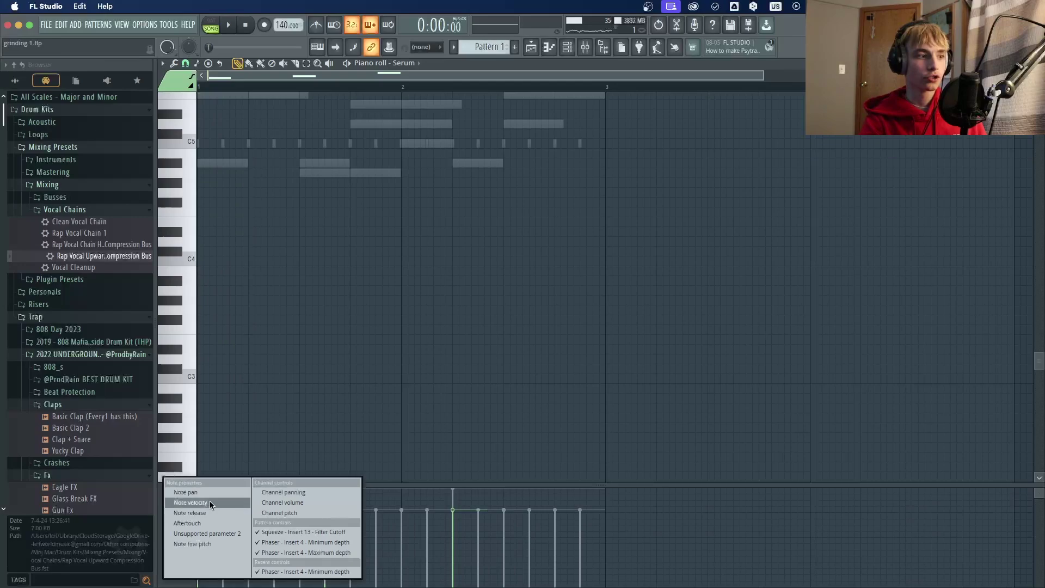
click(285, 538)
click(192, 495)
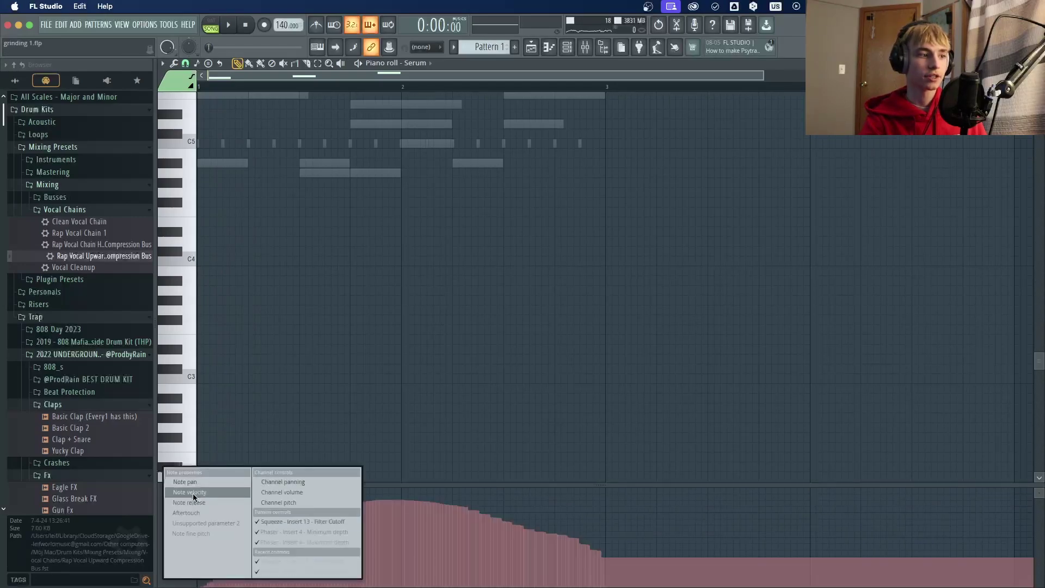
click(255, 542)
click(187, 508)
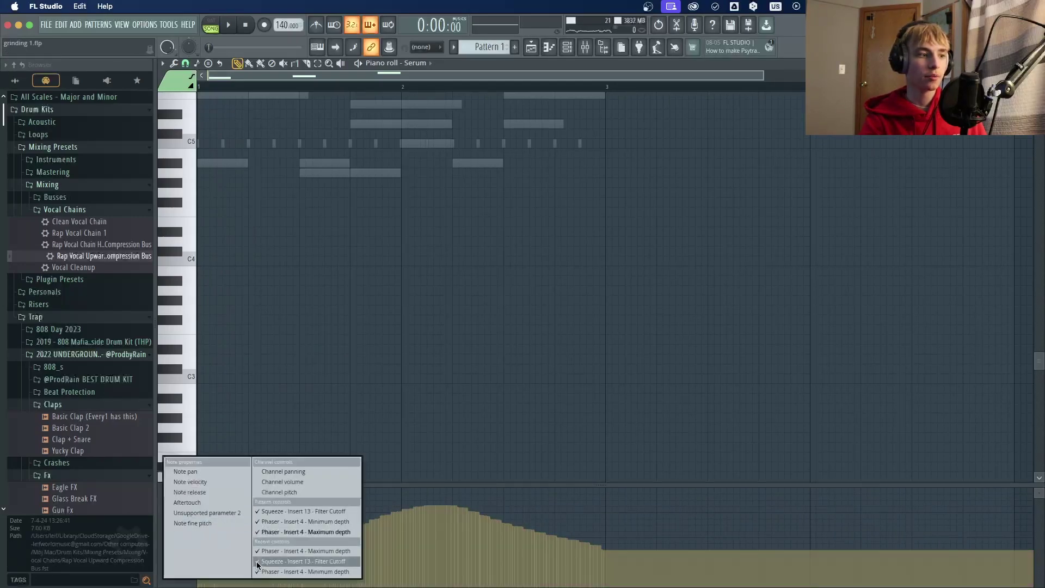
click(305, 566)
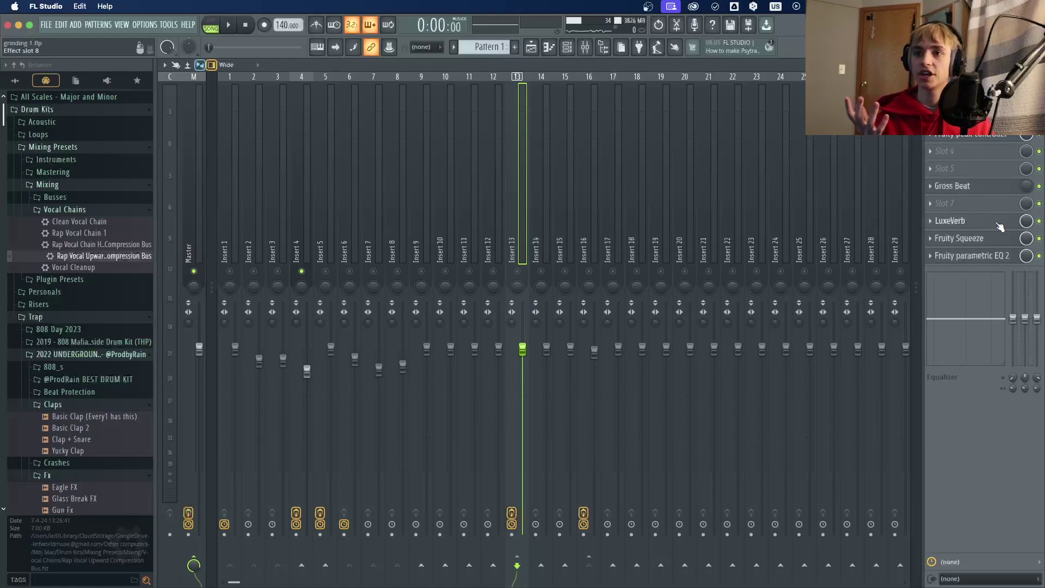
Look through the mixer tracks between Insert 1 and Insert 12 to compare their effects and routing.
click(307, 201)
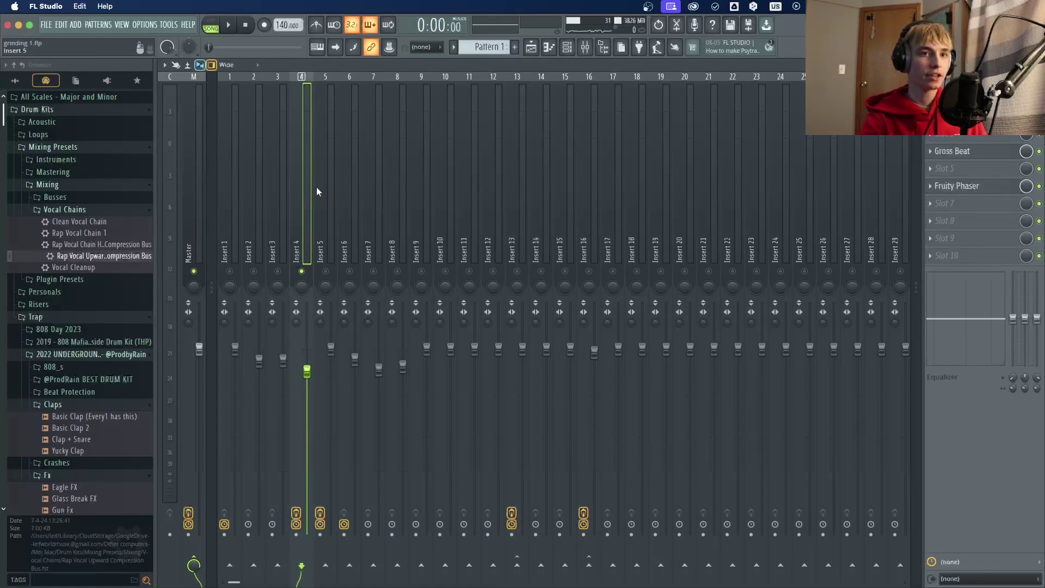
click(329, 204)
click(376, 222)
click(437, 227)
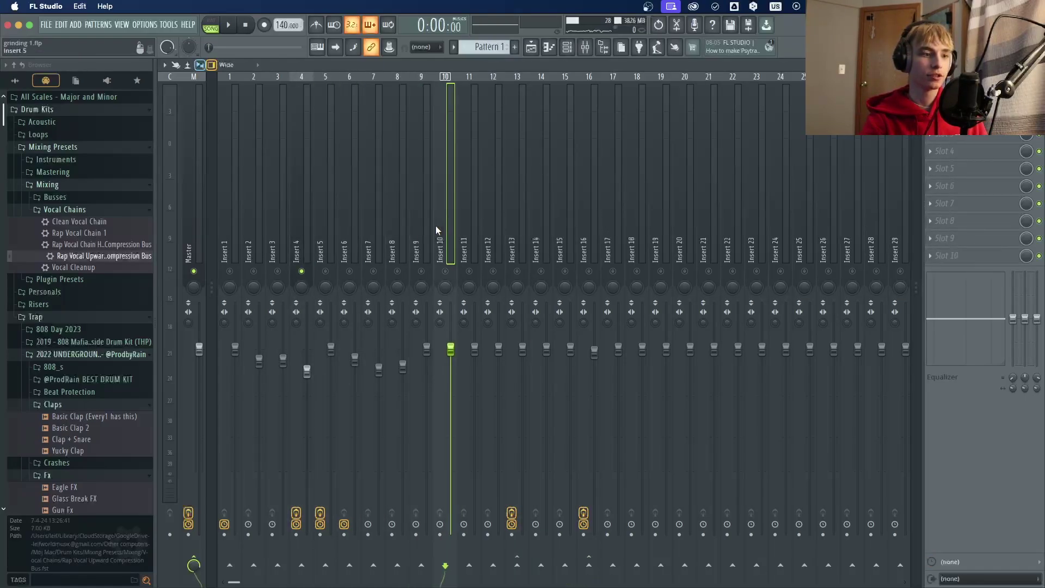
click(473, 231)
click(491, 233)
click(377, 232)
click(259, 232)
click(221, 234)
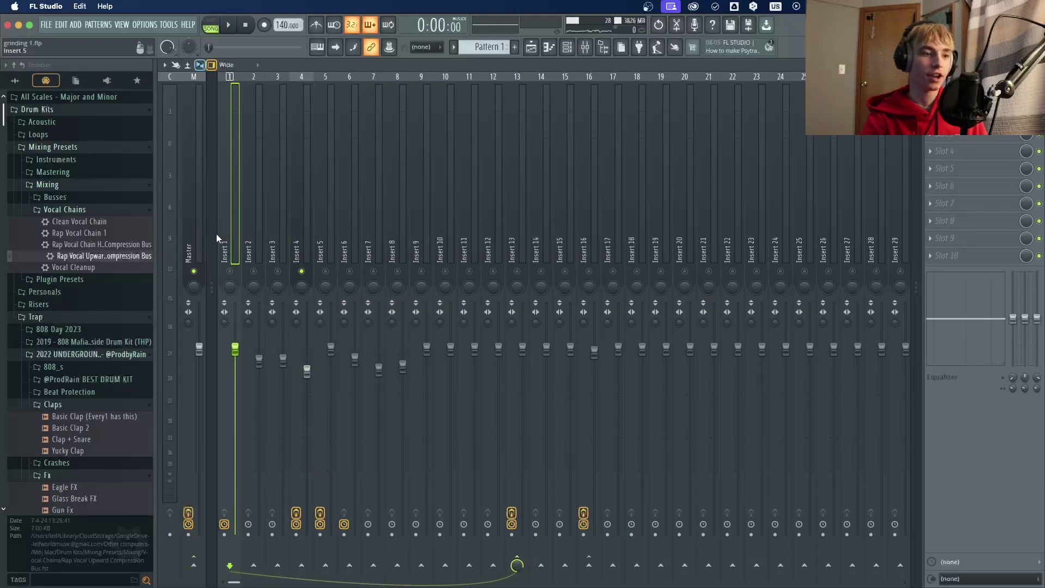
Open LuxeVerb on Insert 13 and choose Insert 1 as its sidechain input.
click(512, 234)
click(980, 221)
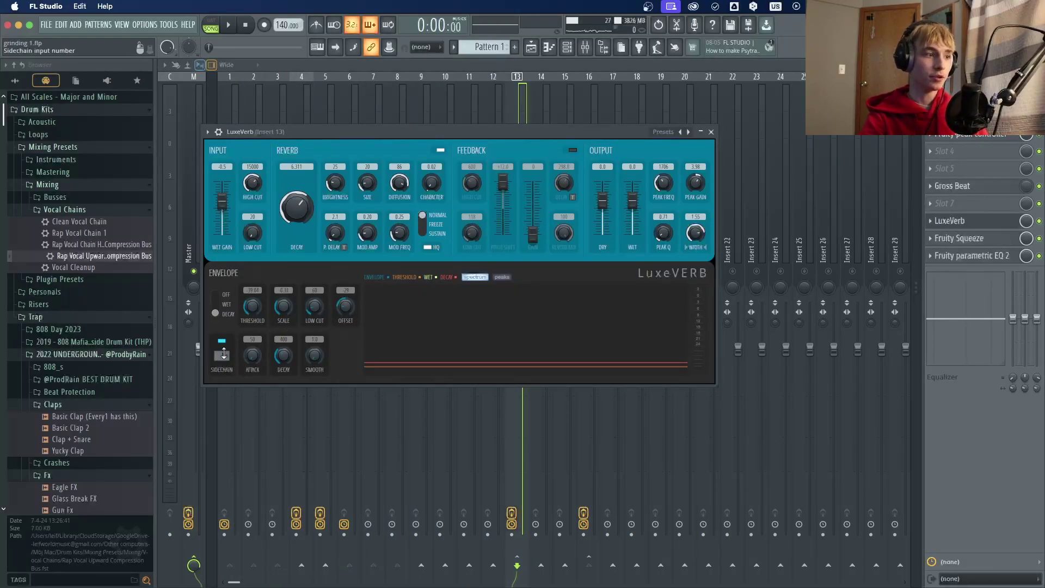
click(246, 374)
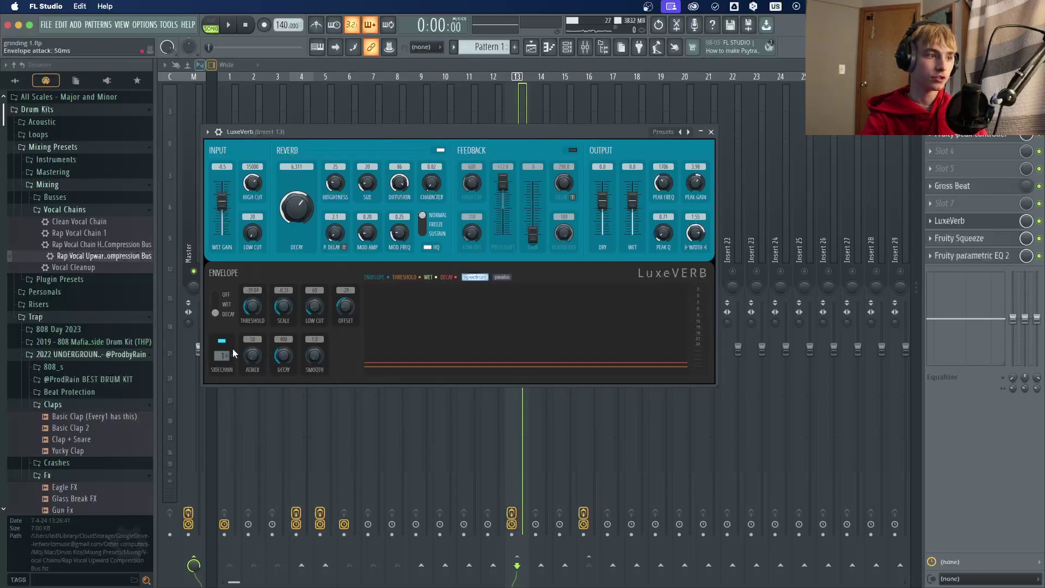
click(222, 355)
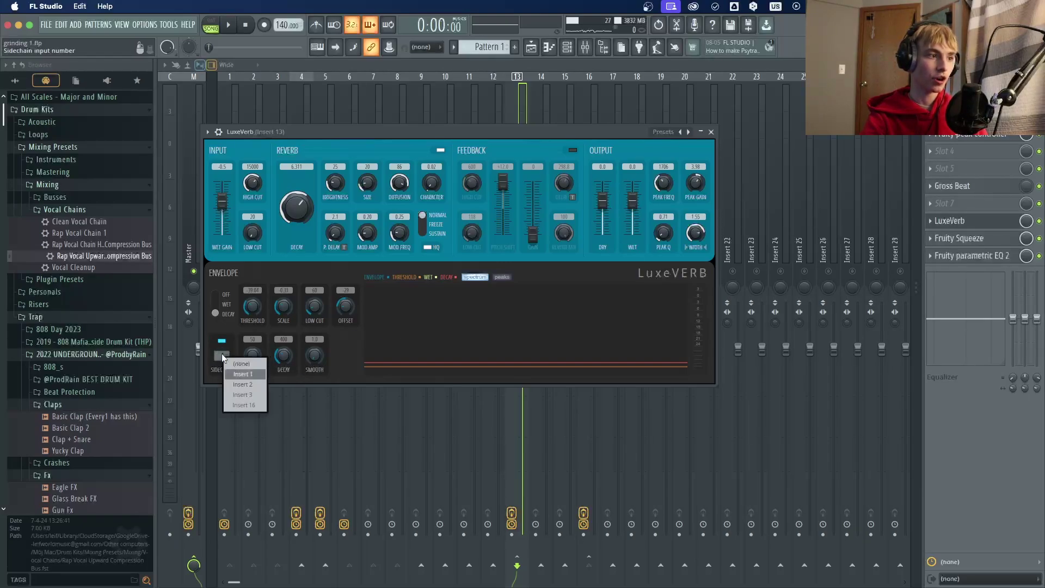
click(249, 375)
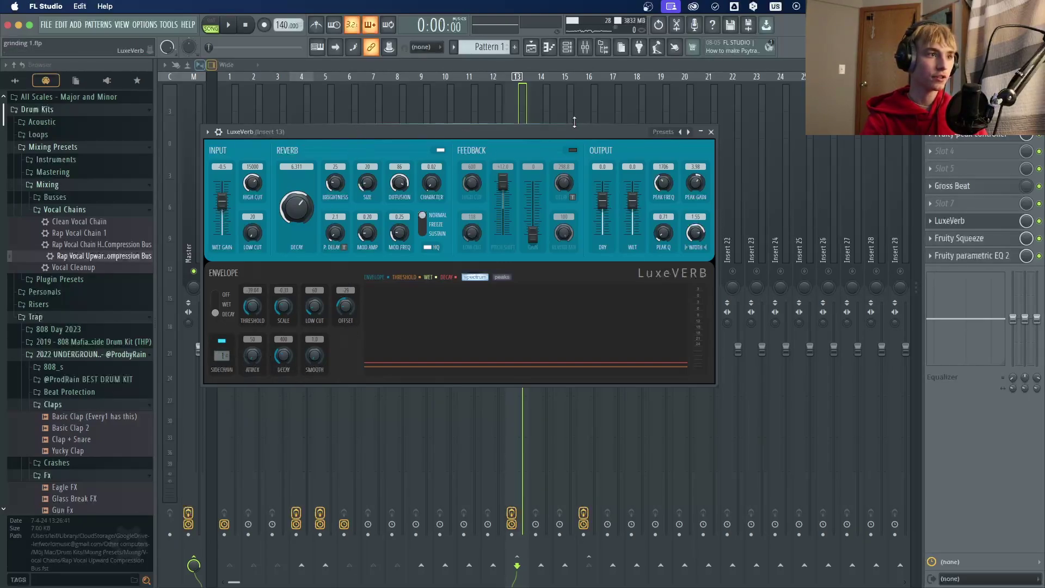
Play the beat with Insert 1 unmuted and watch LuxeVerb's envelope graph respond to the sidechain signal.
drag(494, 144, 650, 120)
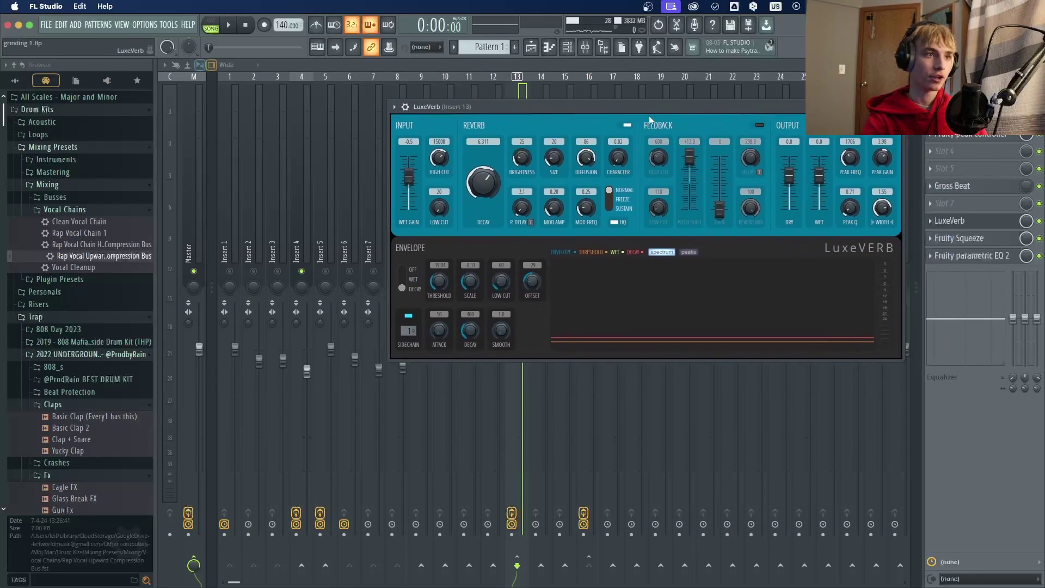
key(space)
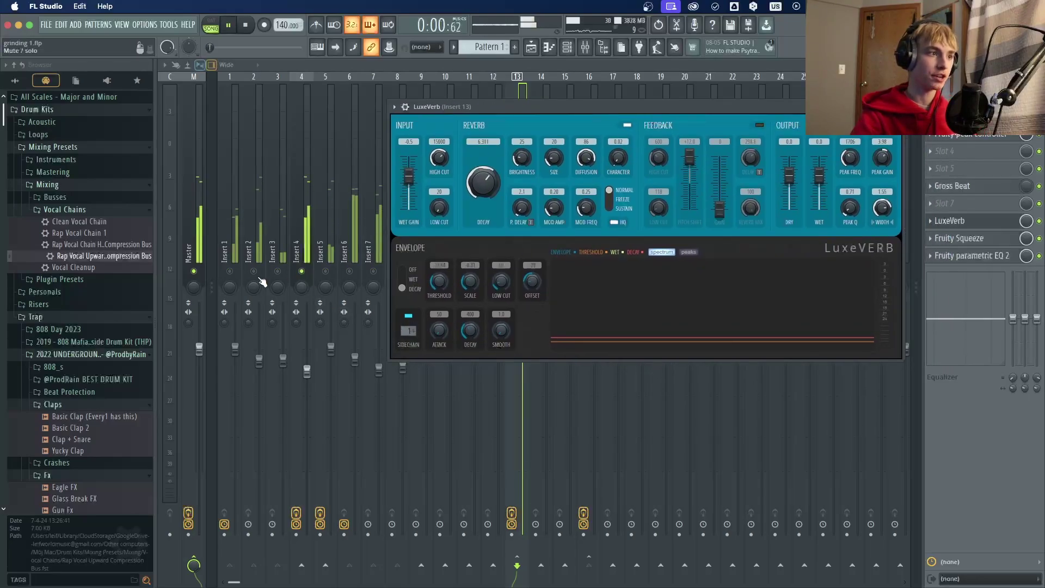
key(Escape)
click(958, 220)
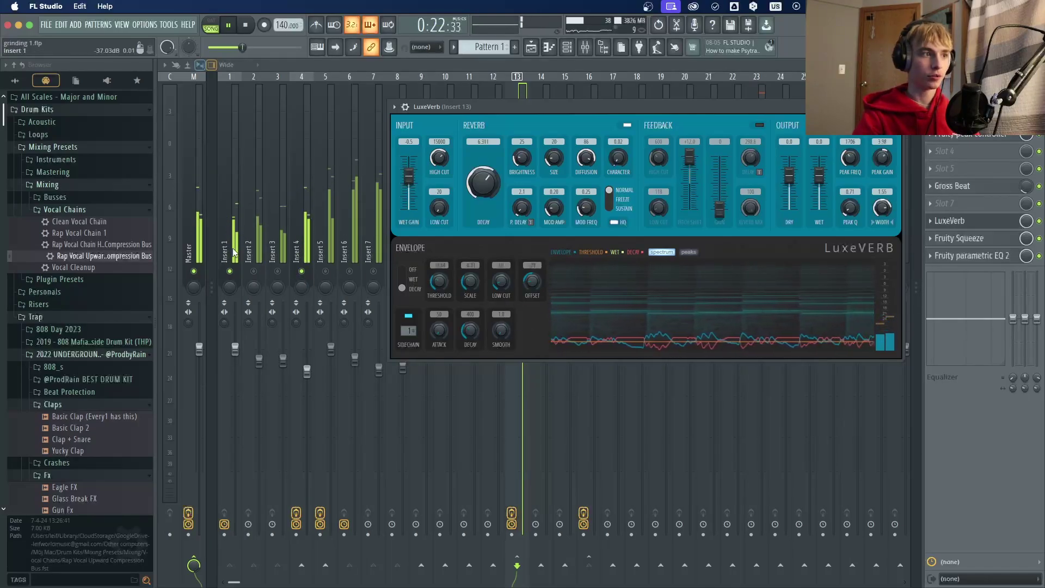
Unmute Insert 13 and set the envelope mode of its LuxeVerb to WET while the beat plays.
drag(424, 107, 425, 373)
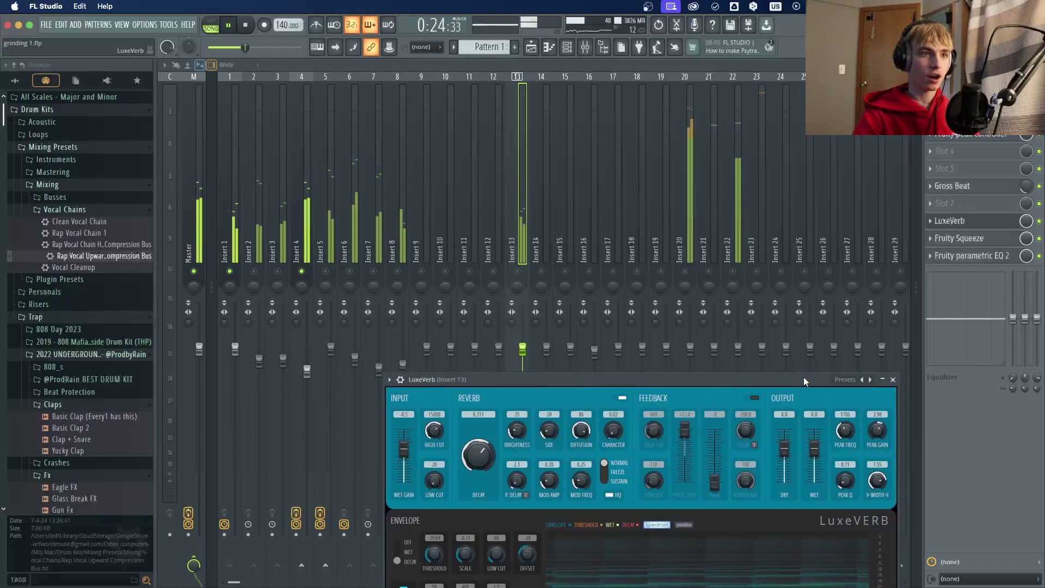
click(528, 277)
click(992, 219)
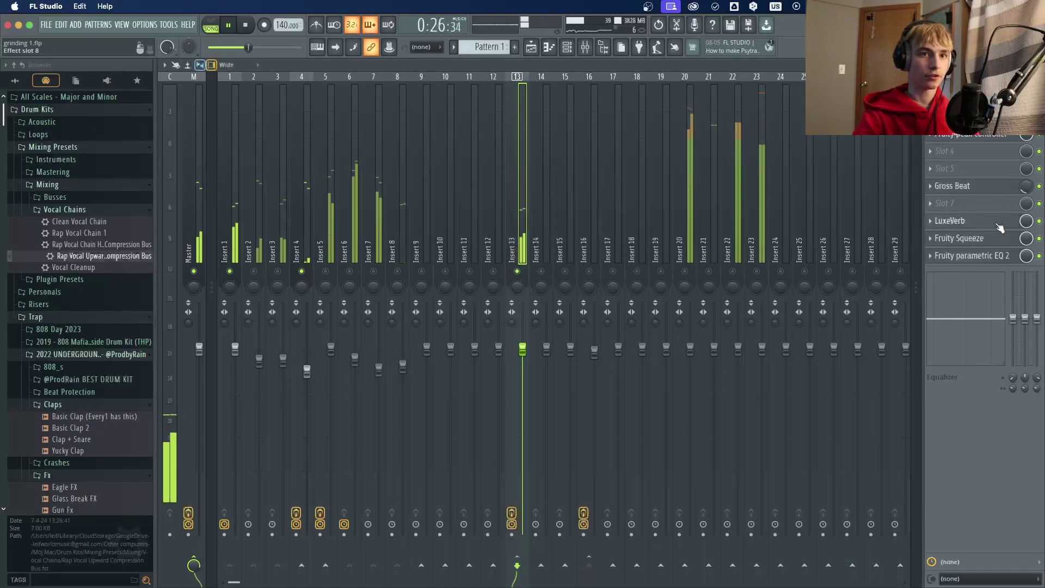
drag(704, 377, 727, 117)
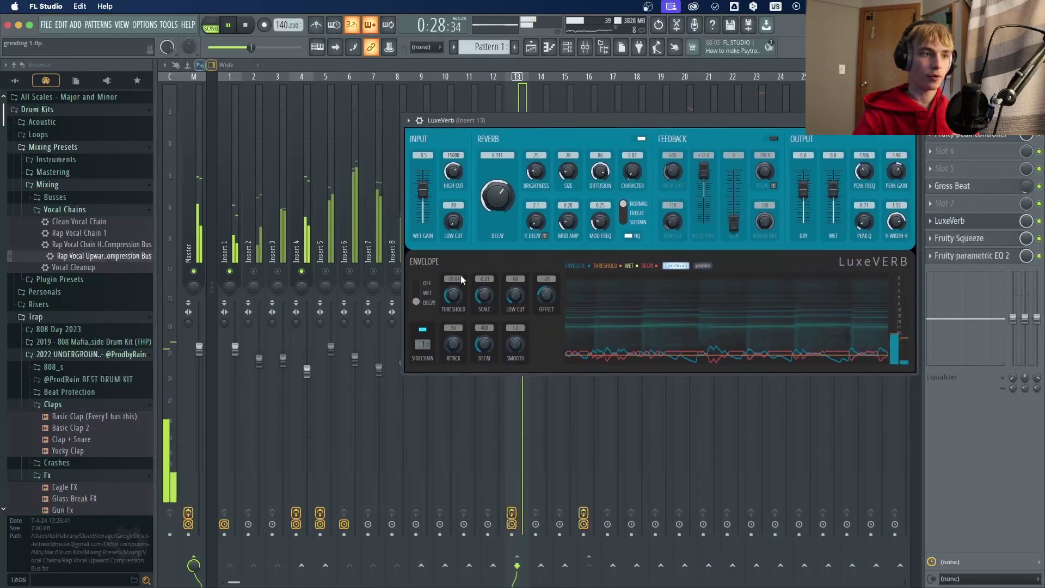
click(416, 293)
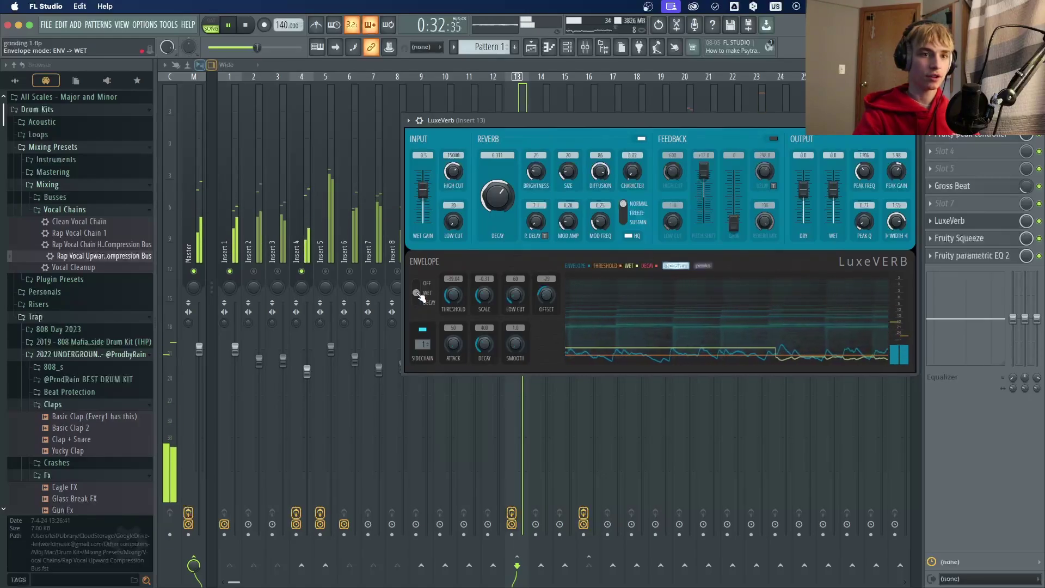
Look over the instrument, drum and vocal tracks of freedom.flp and play the arrangement from its start.
drag(640, 119, 571, 385)
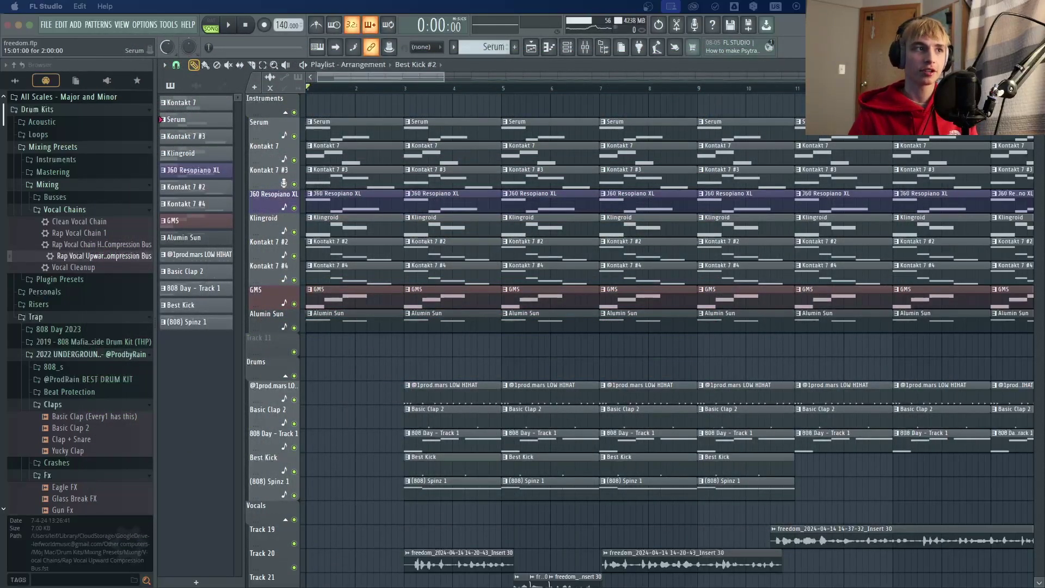
scroll(676, 194, down, 5)
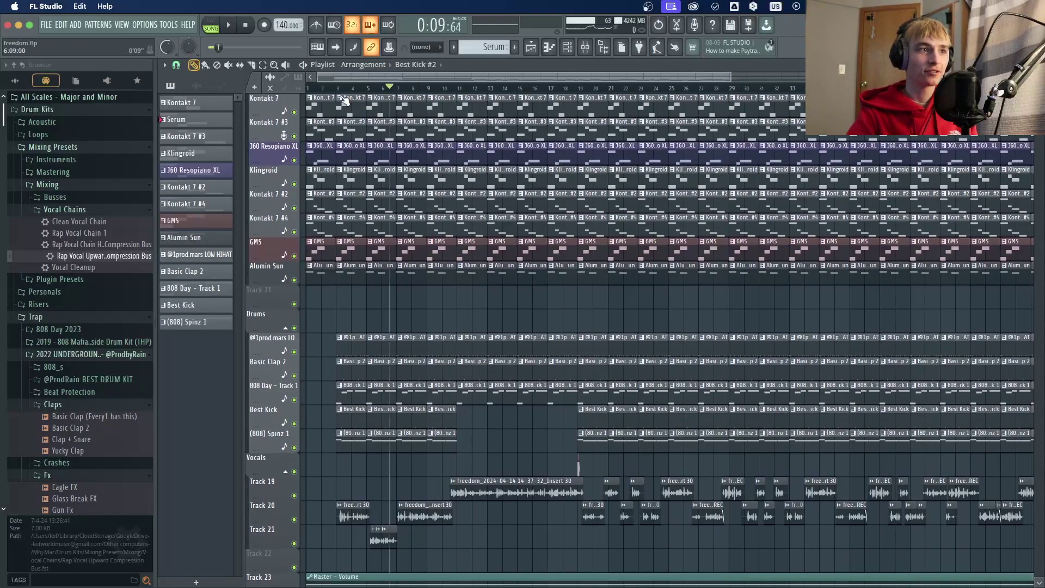
drag(730, 77, 412, 96)
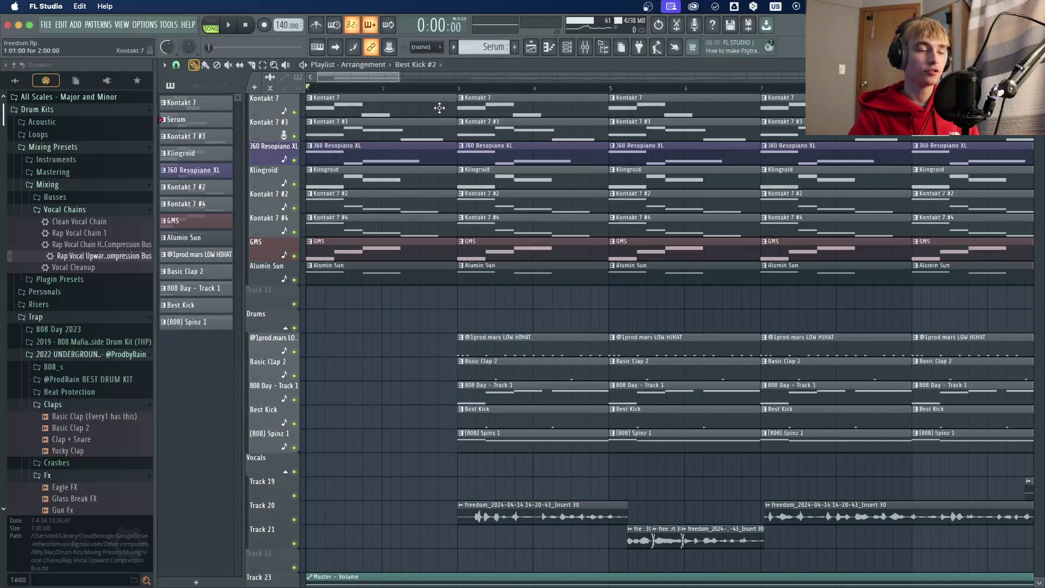
key(space)
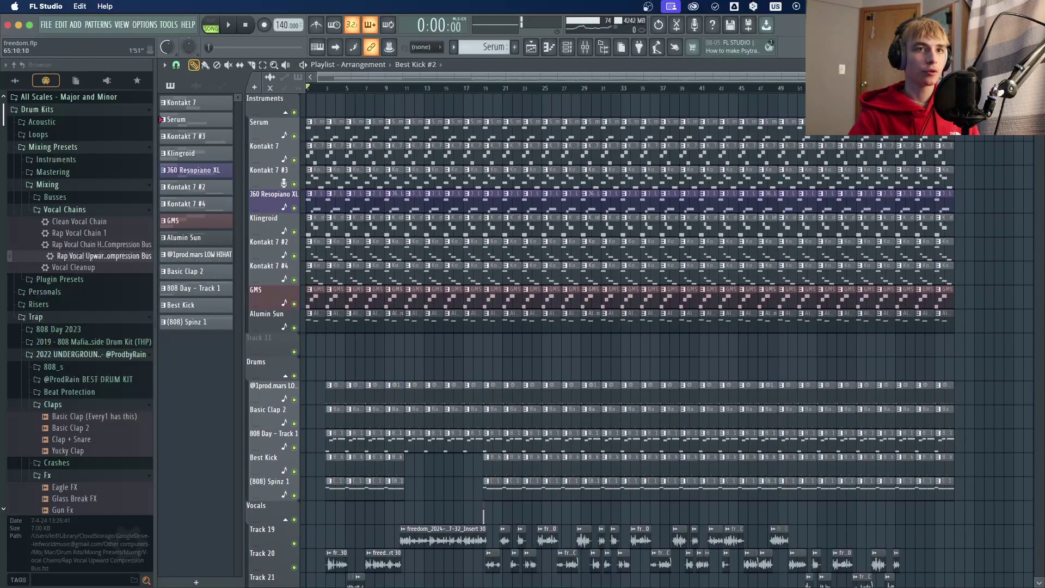
scroll(340, 116, up, 5)
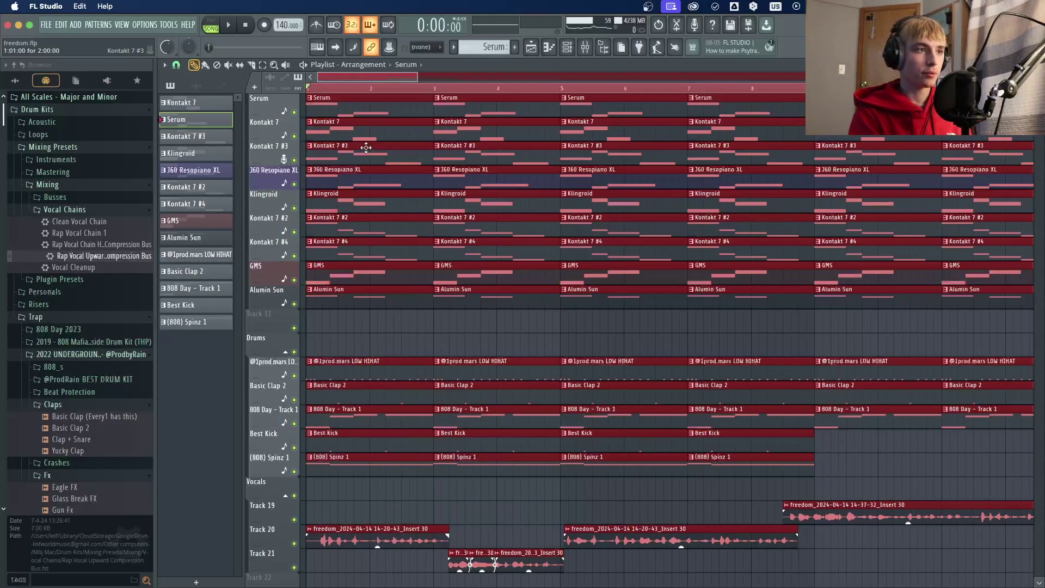
Undo the moving and deletion of the two-bar intro clips, clear the time selection and return the playhead to the start.
key(super+z)
key(super+z)
key(super+z)
key(super+z)
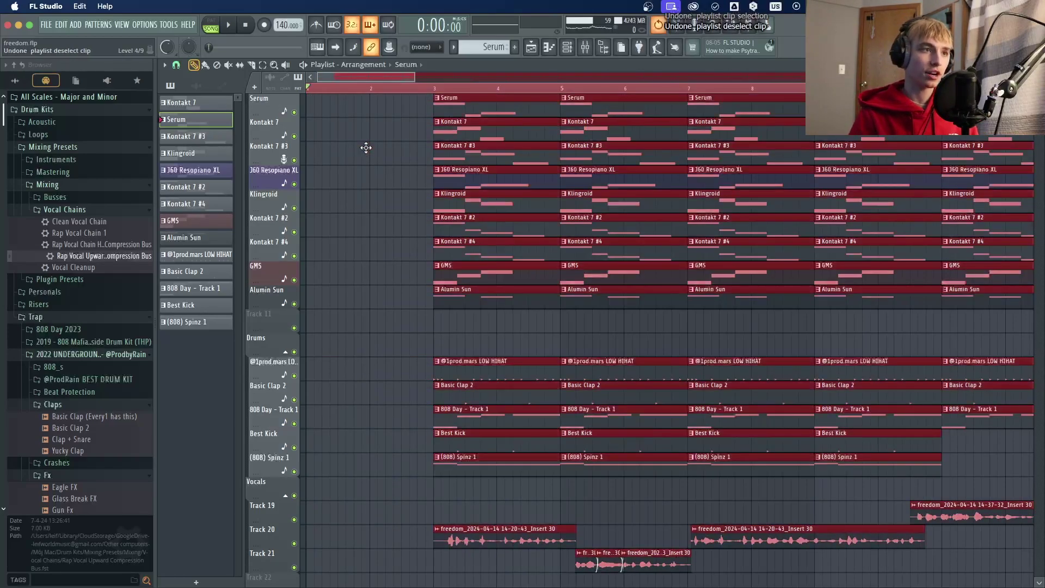
key(super+z)
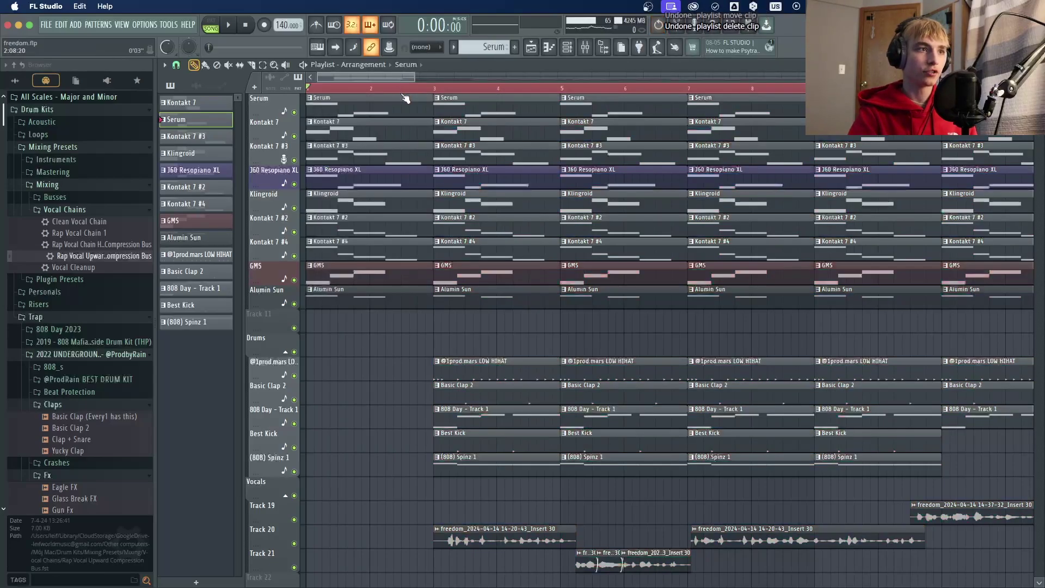
click(366, 85)
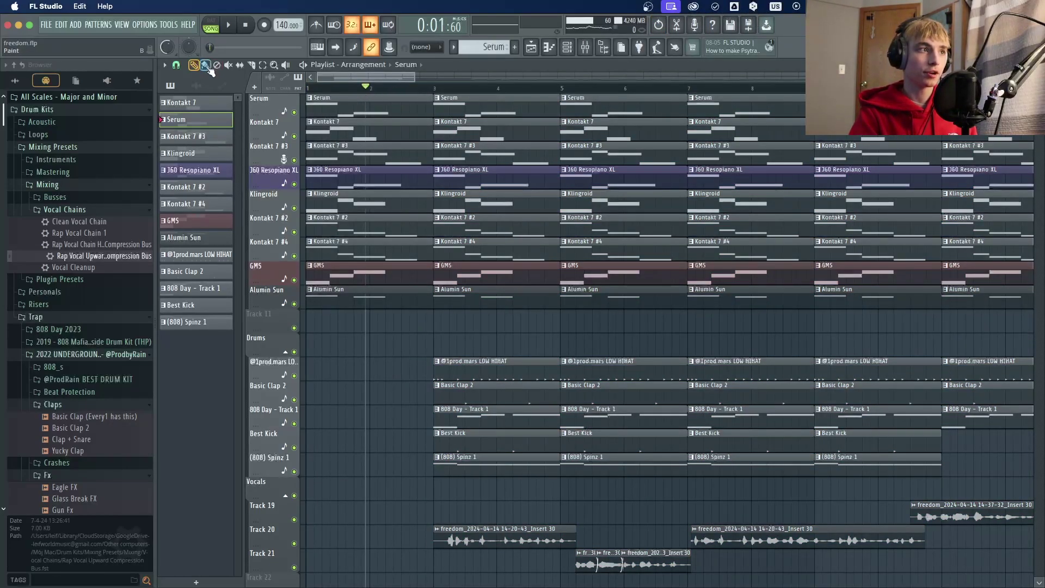
key(Home)
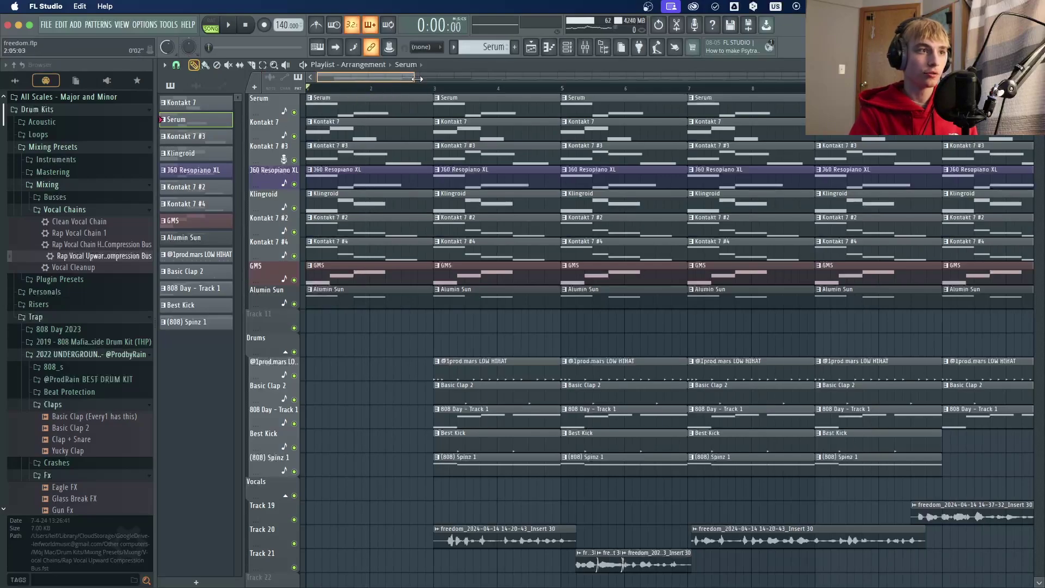
Play the section where the Best Kick and 808 Spinz clips drop out, through to their return at bar 19.
scroll(446, 76, down, 5)
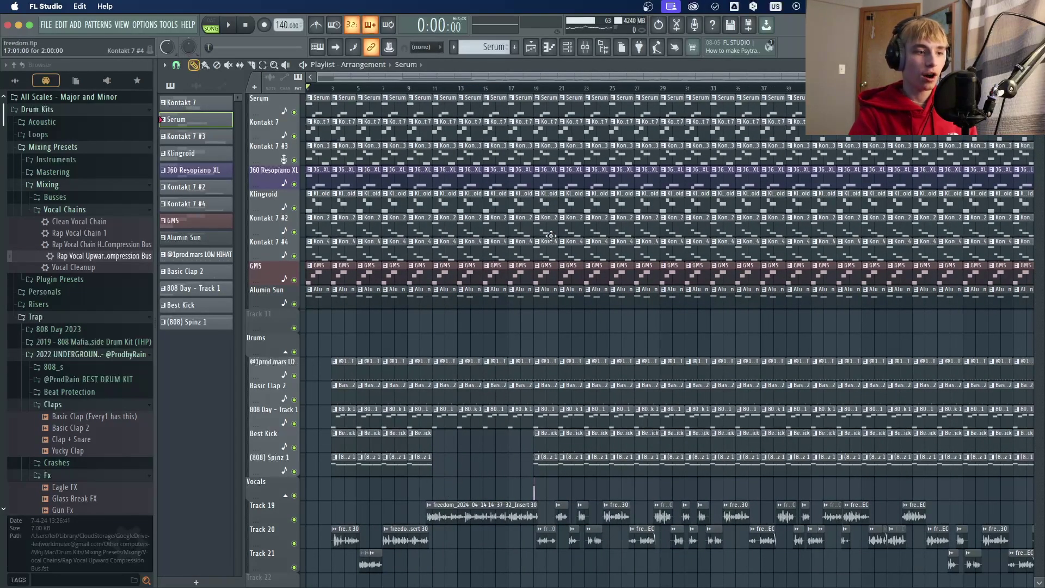
scroll(366, 80, up, 6)
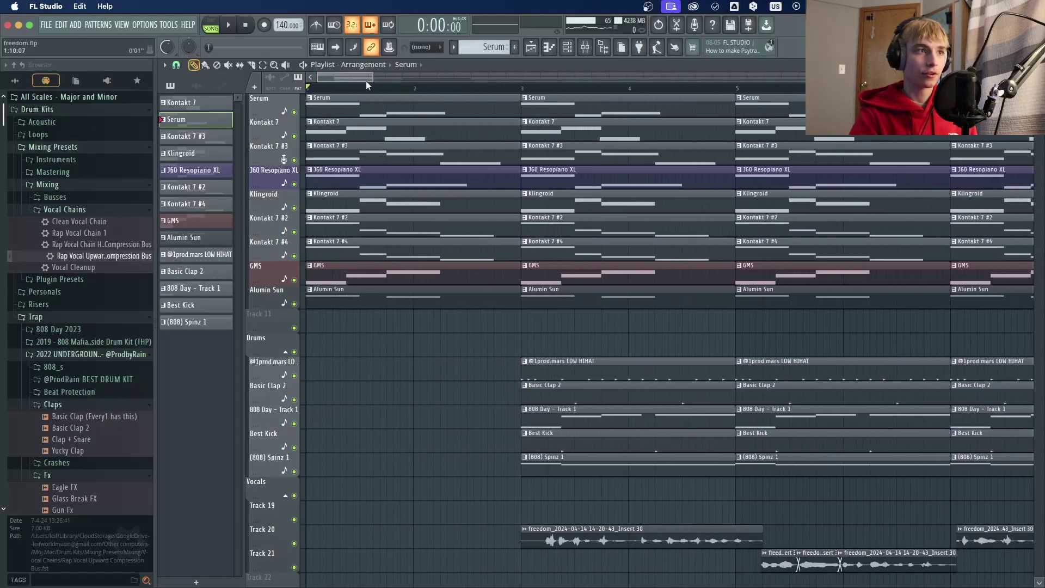
scroll(419, 89, right, 3)
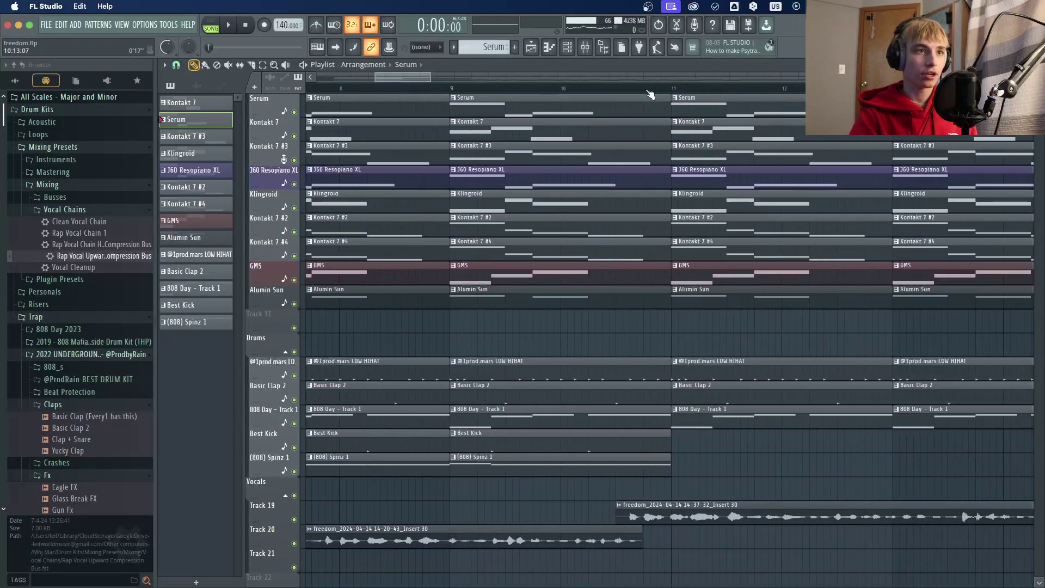
drag(429, 77, 632, 78)
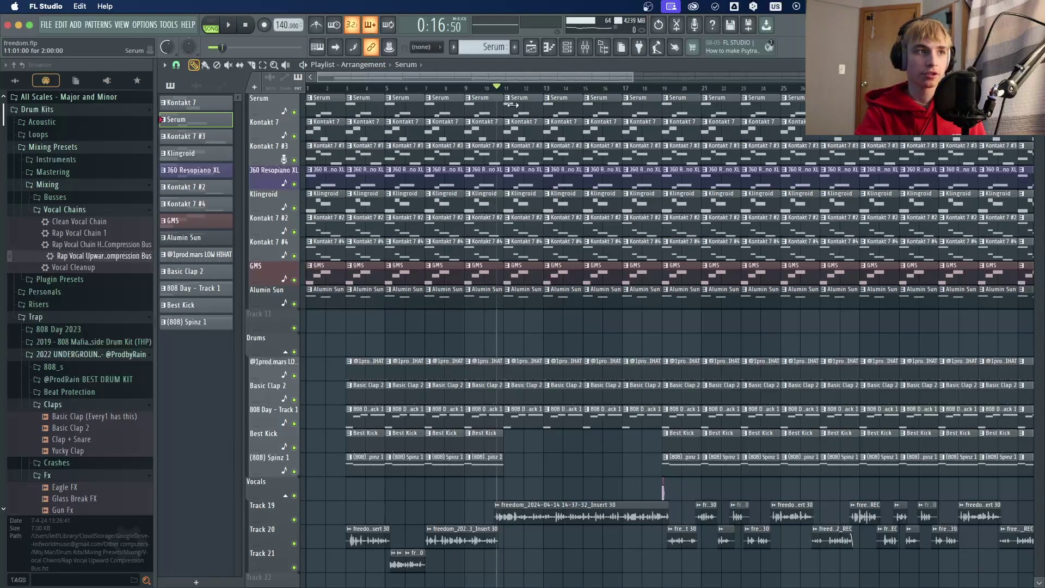
click(484, 89)
key(space)
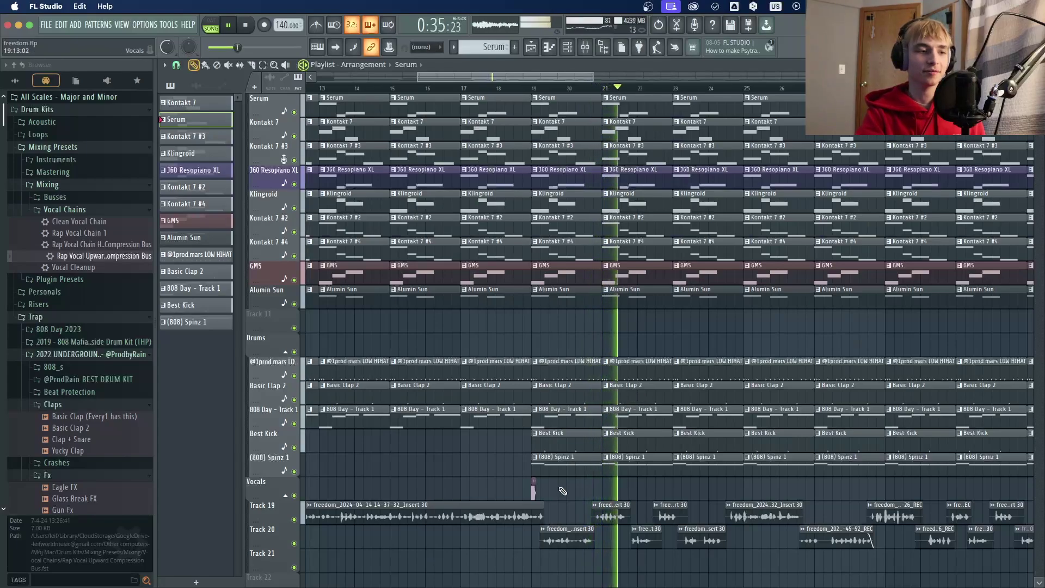
key(space)
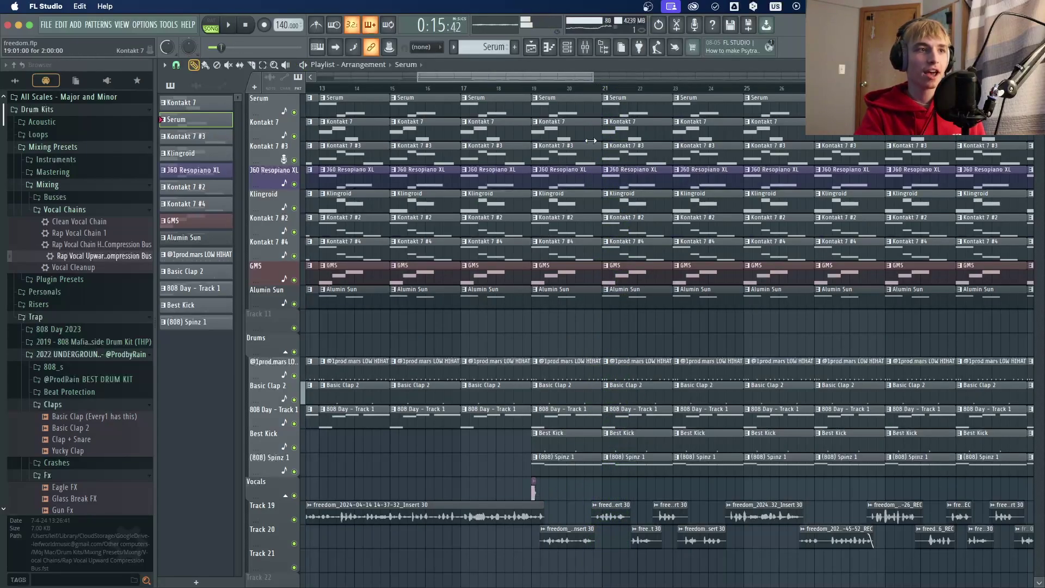
Inspect the sample settings of the single kick audio clip at bar 19 in the Vocals track.
scroll(591, 140, up, 5)
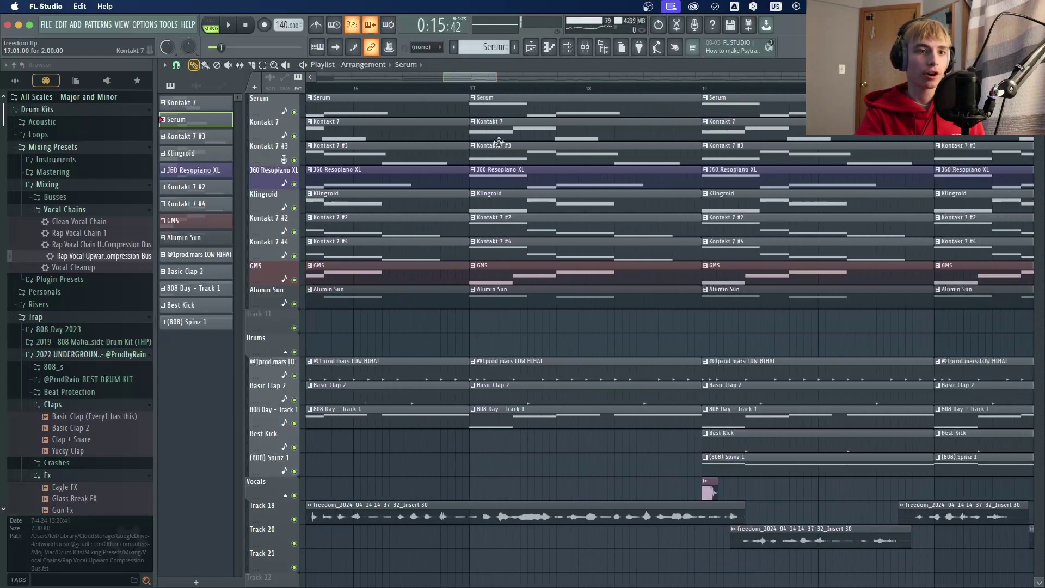
double_click(708, 490)
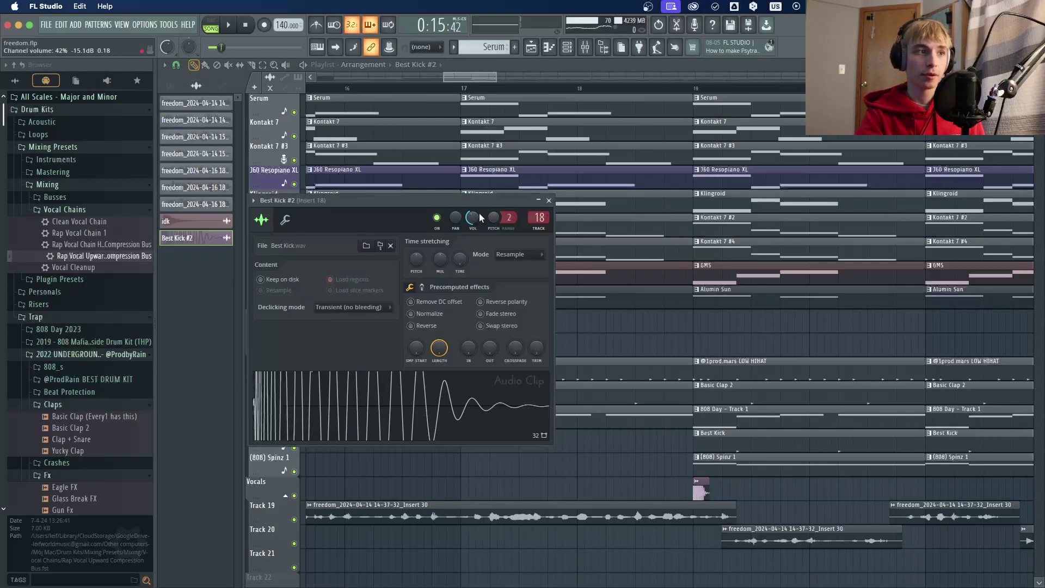
click(548, 200)
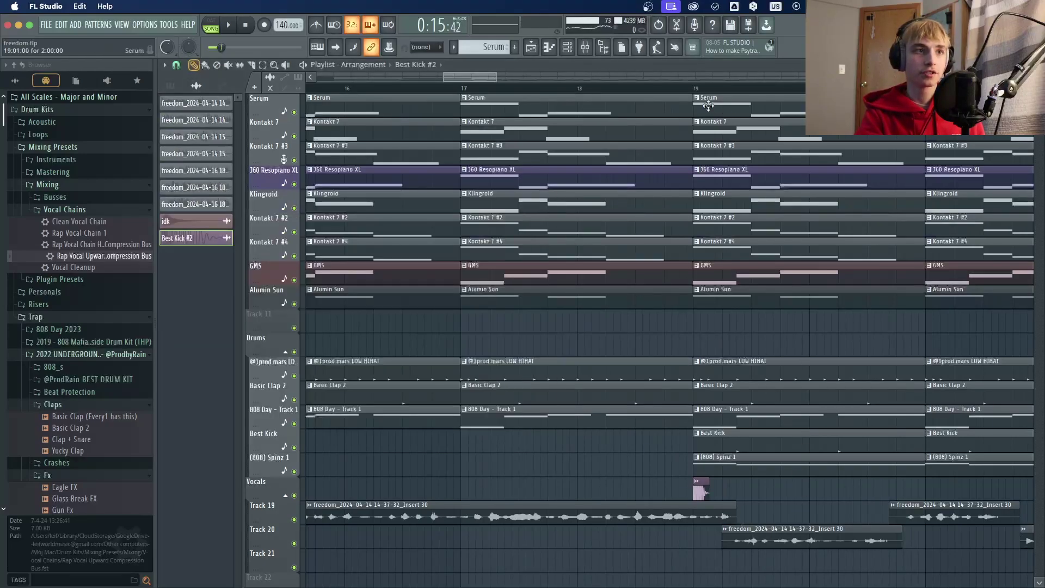
Play the transition from bar 18 into the drop at bar 19, where the kick and 808 return.
click(686, 88)
click(606, 88)
scroll(377, 530, down, 5)
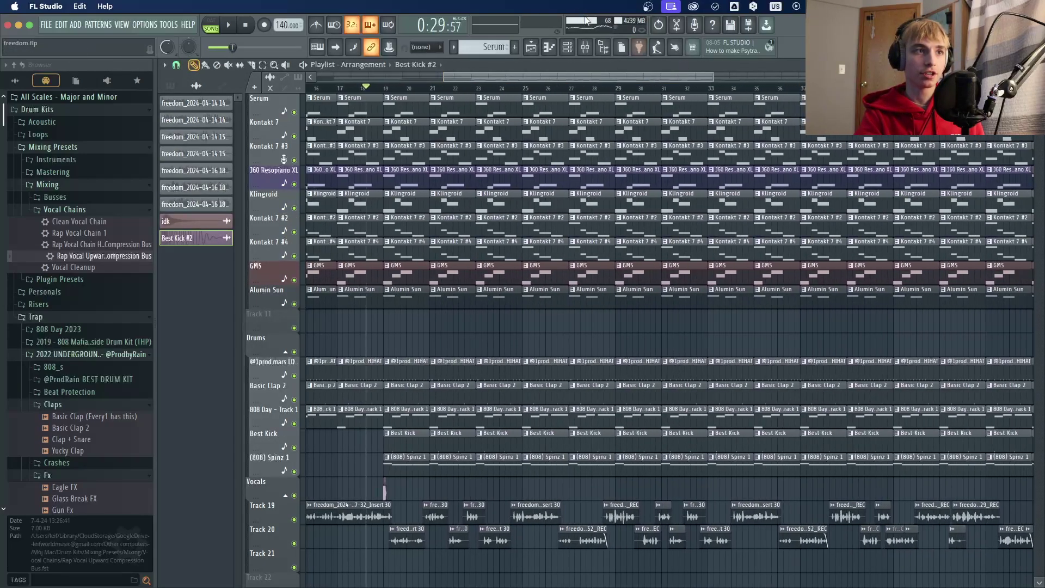
drag(713, 76, 514, 76)
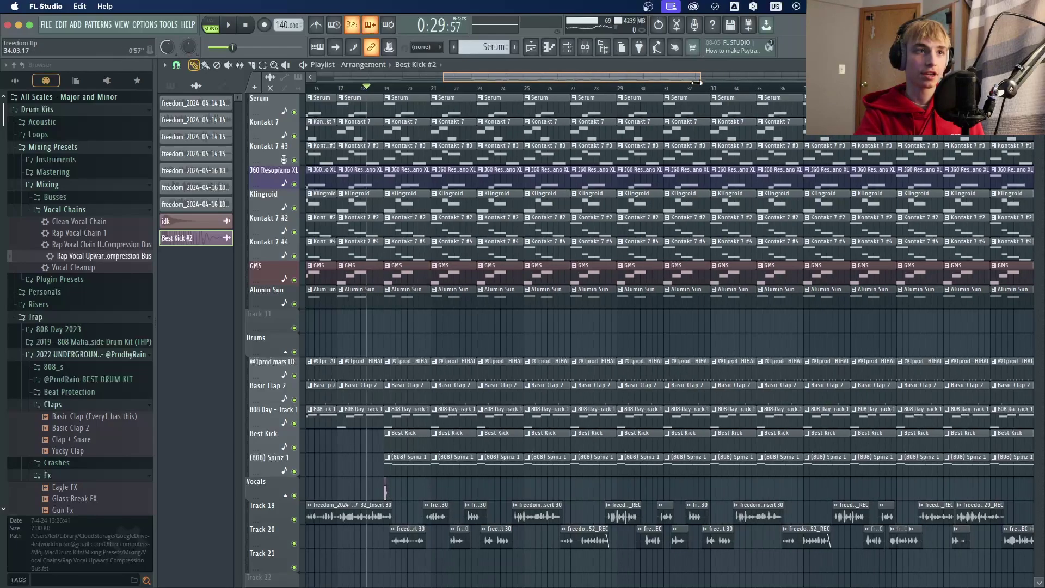
right_click(614, 435)
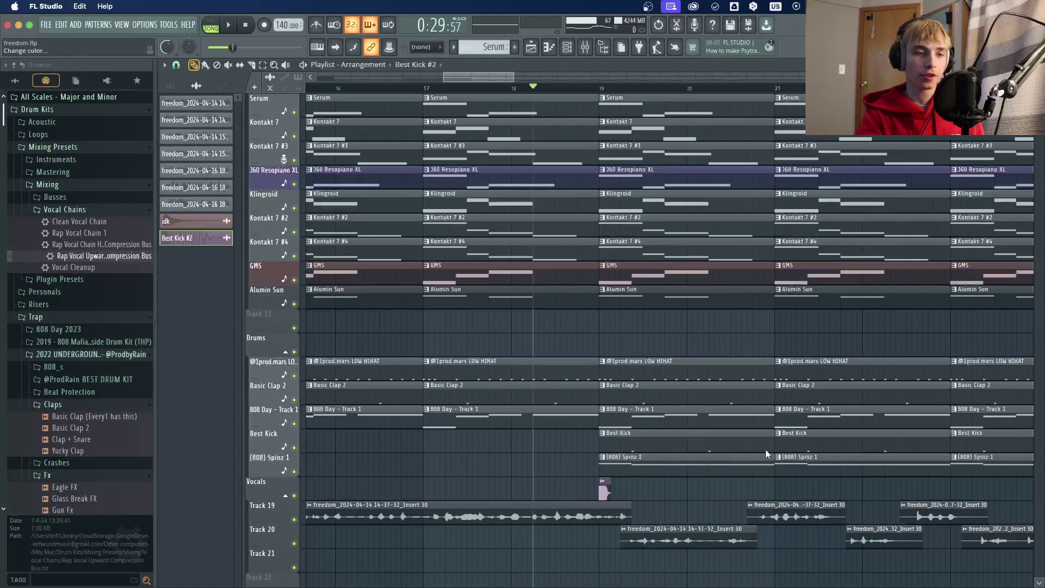
key(space)
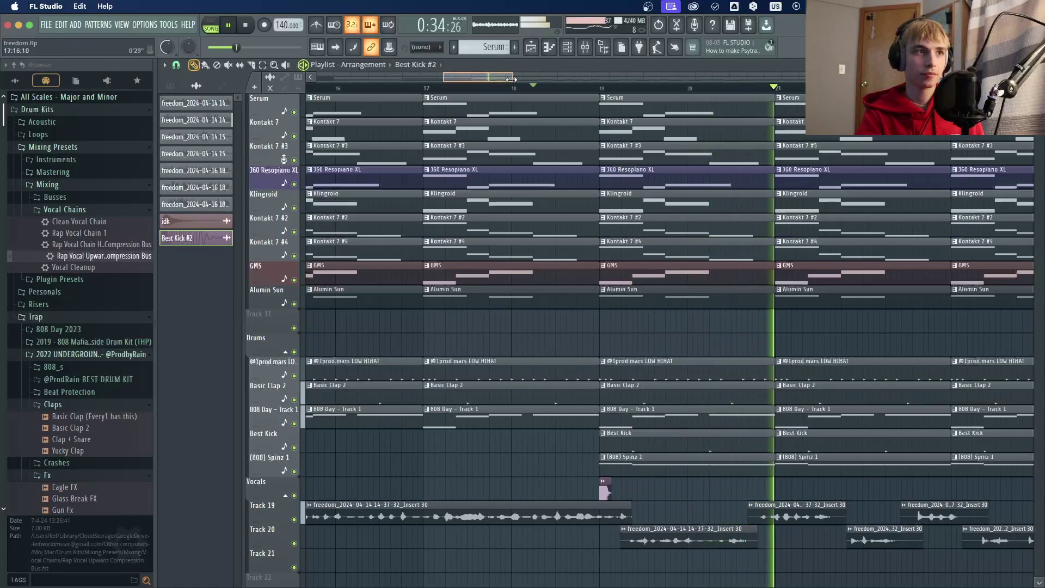
key(space)
Review the whole arrangement from the intro to the Master volume fade-out on Track 23, with the playhead at the start.
drag(512, 80, 556, 83)
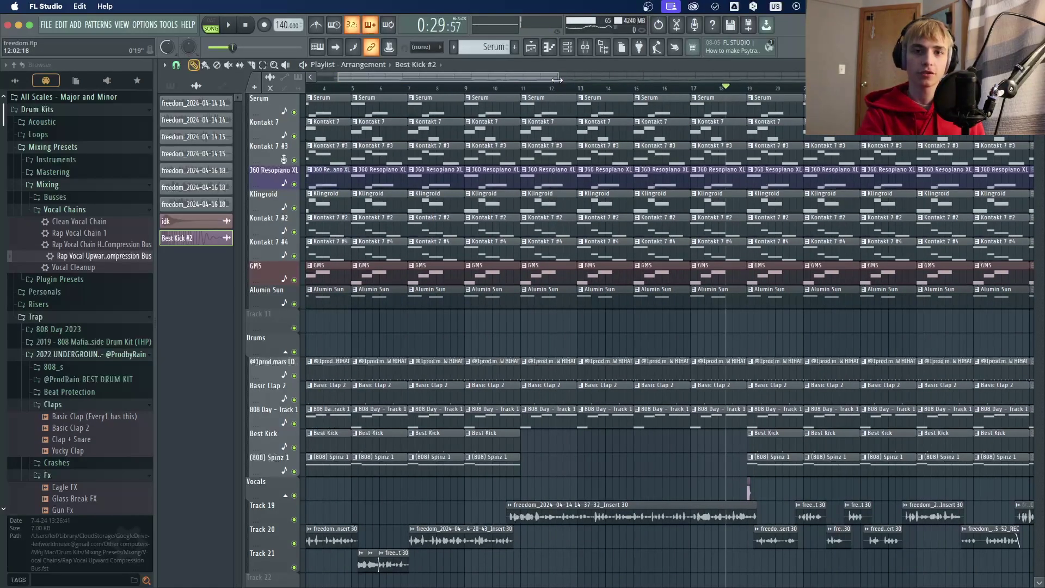
drag(577, 89, 860, 82)
scroll(506, 516, down, 4)
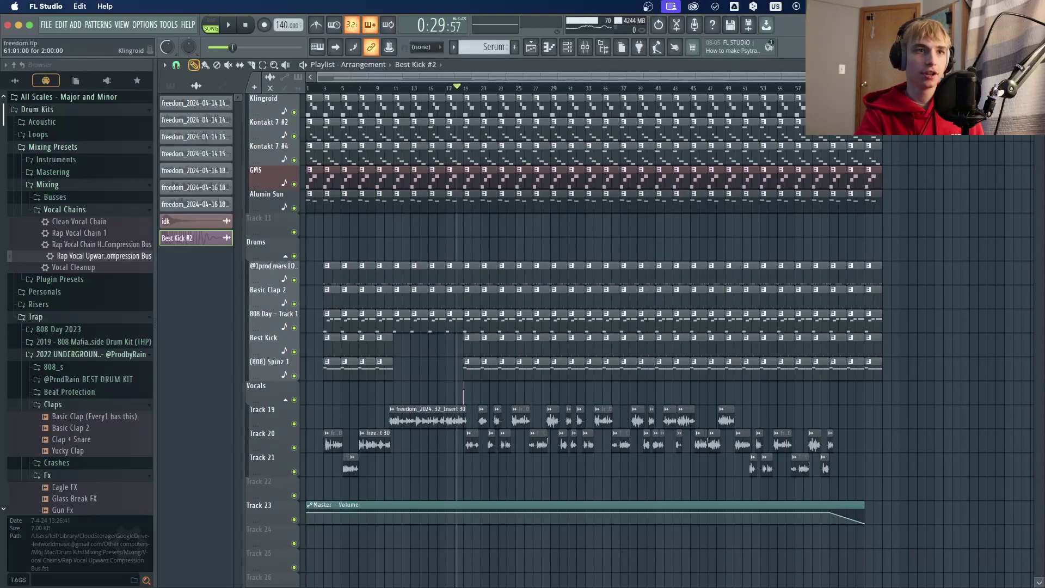
drag(836, 87, 281, 177)
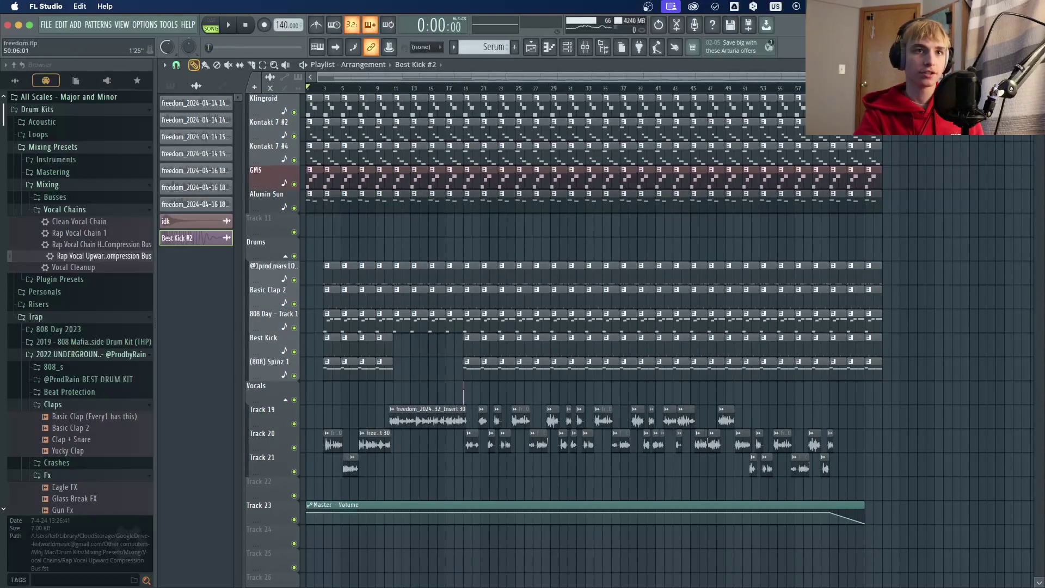
scroll(579, 248, up, 5)
scroll(579, 248, up, 5)
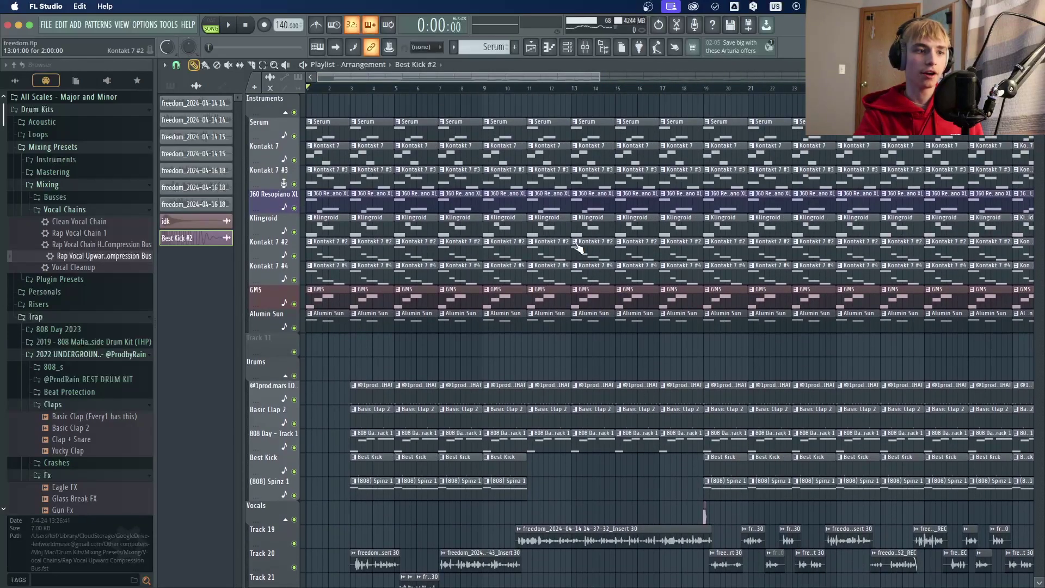